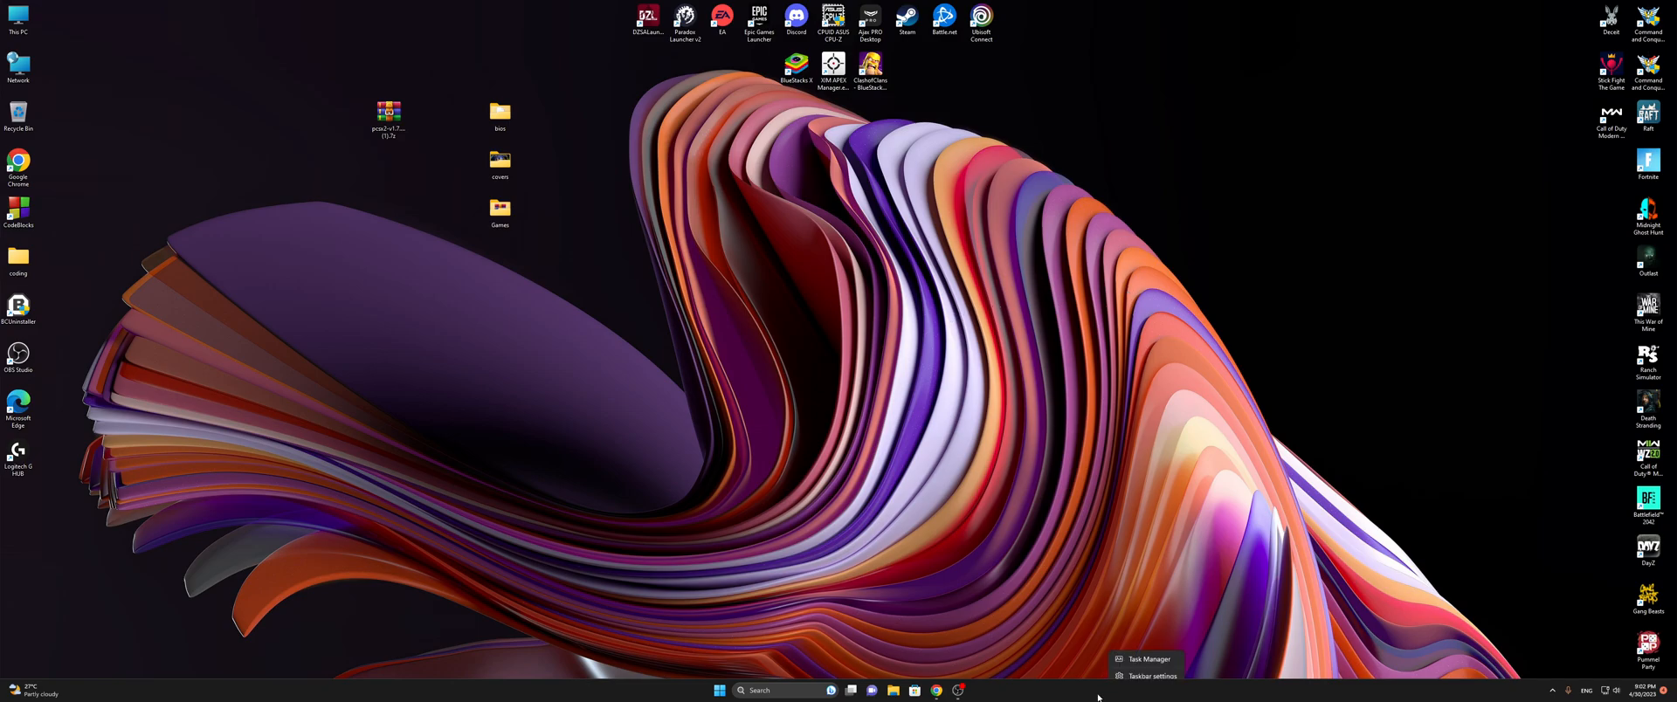
In Chrome, search for pcsx2 and examine the latest stable and nightly download options on the official PCSX2 downloads page
click(936, 690)
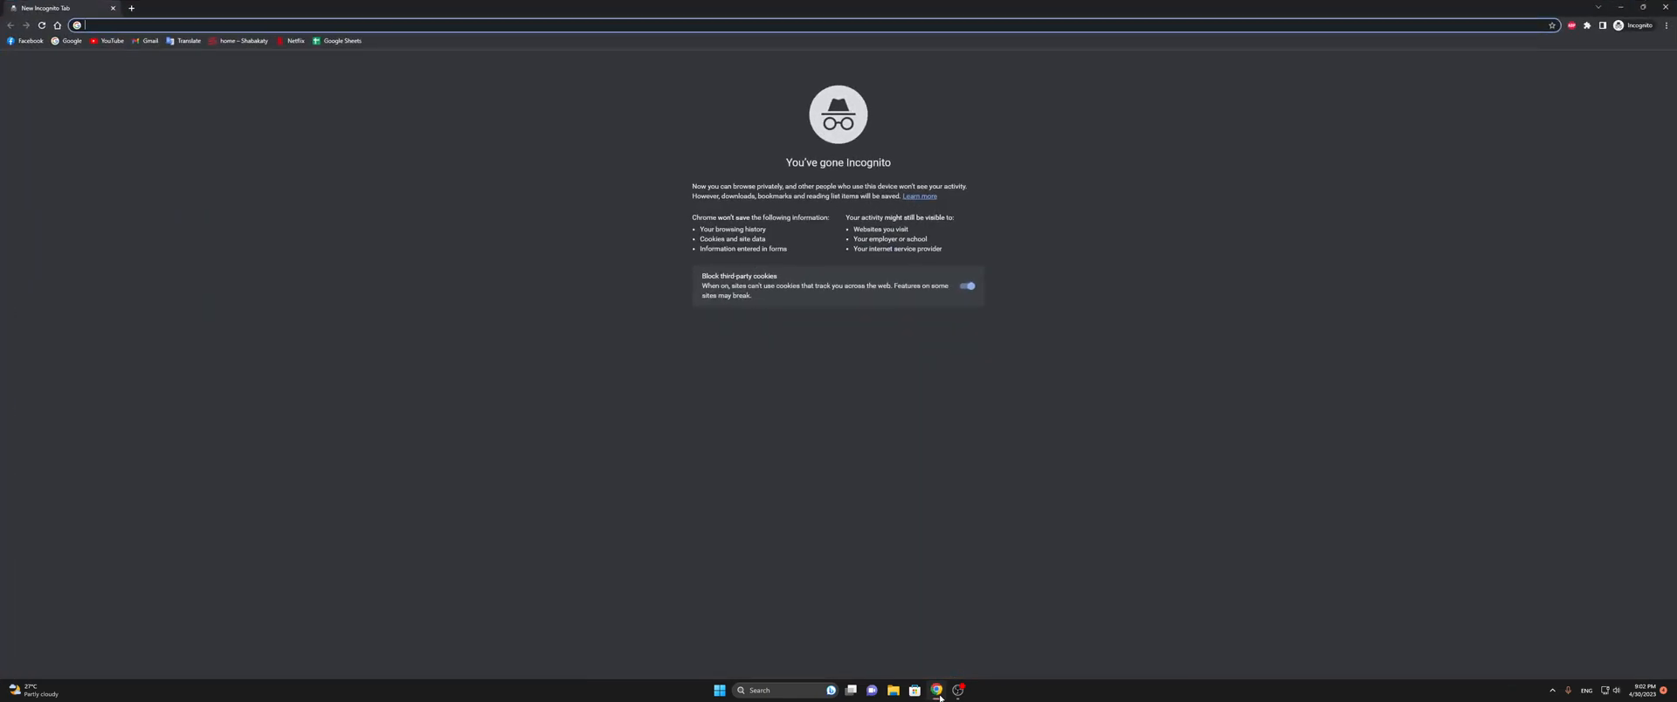
text(pcsx2)
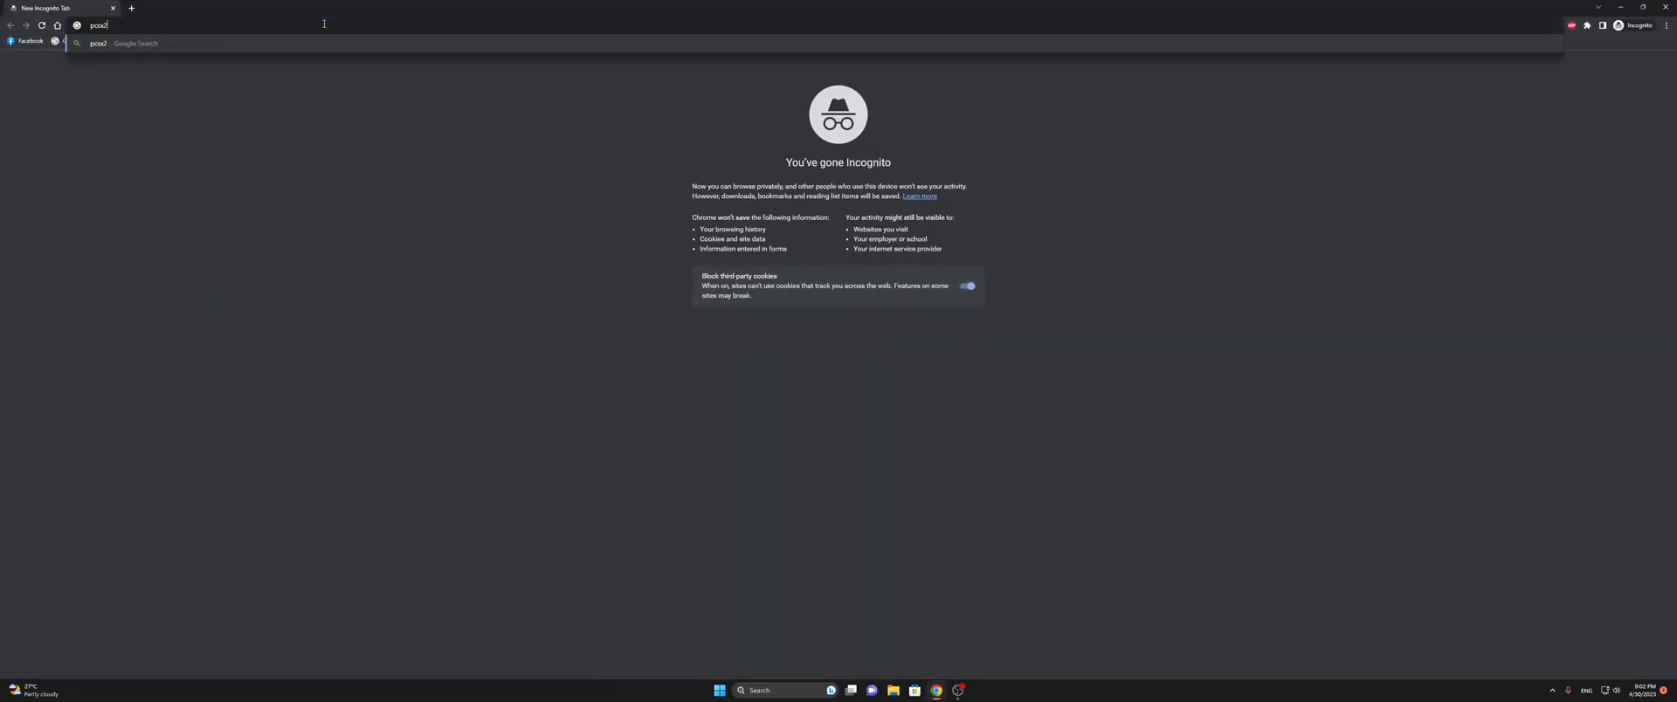
key(Return)
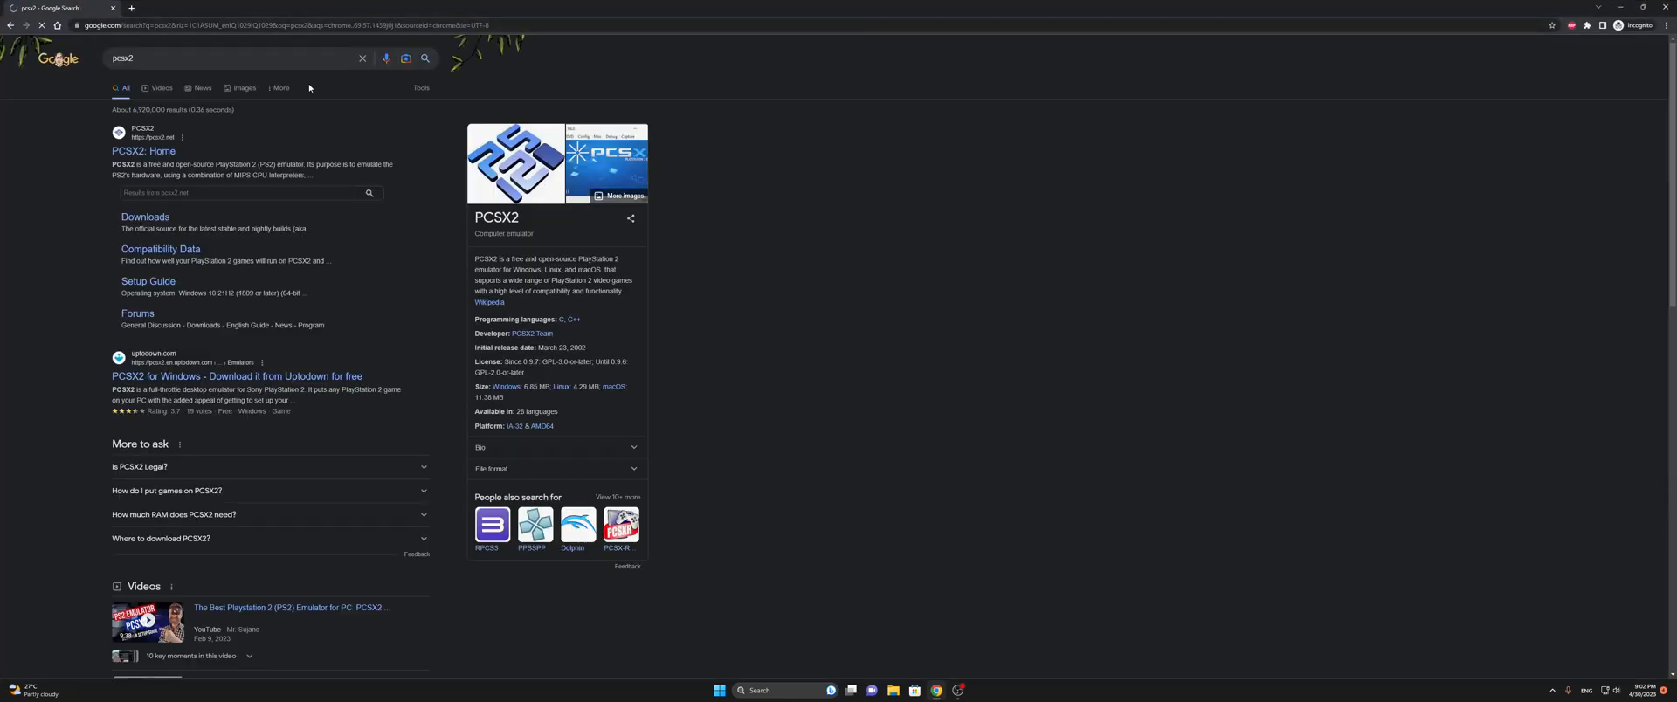
click(153, 217)
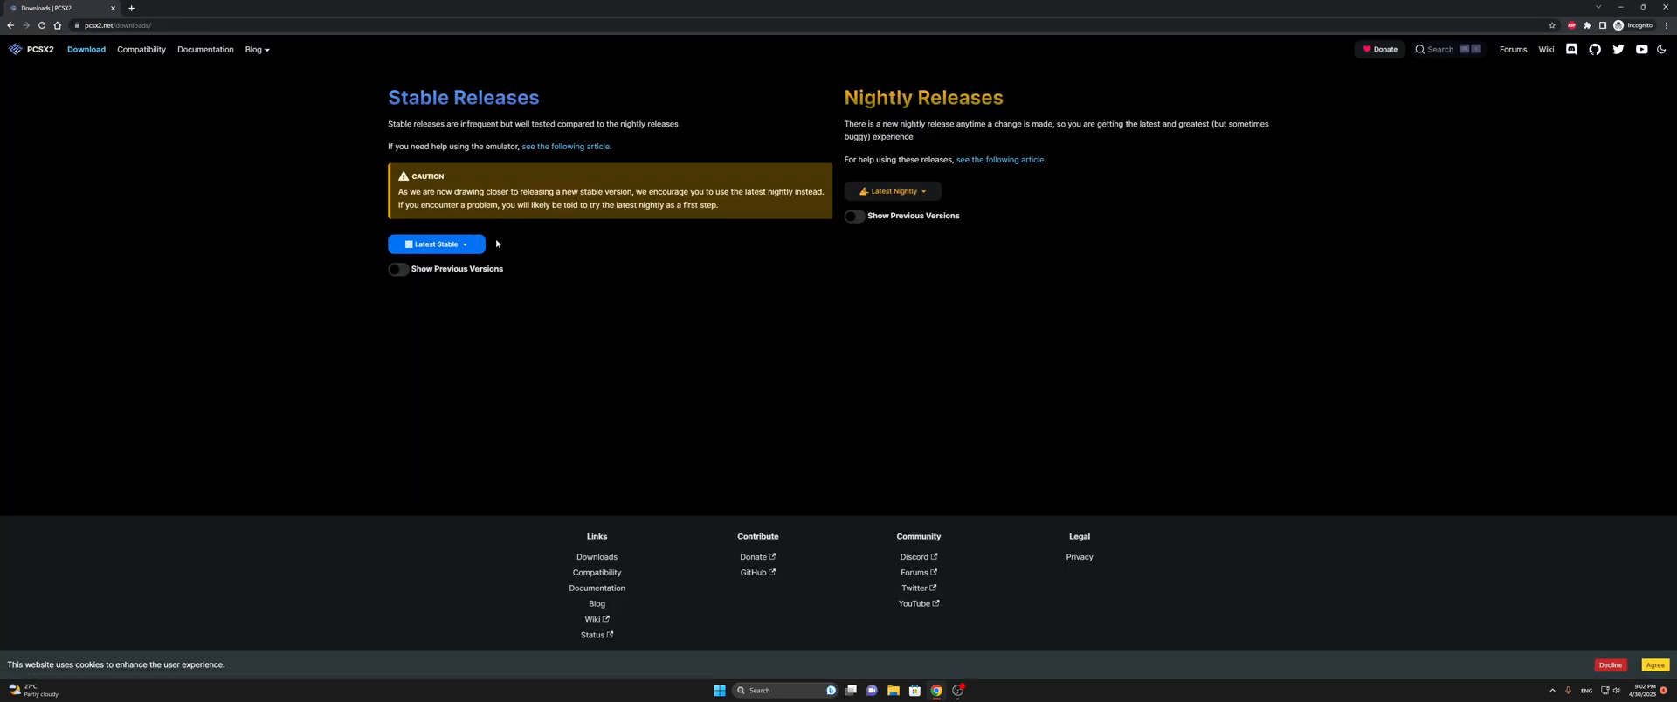
click(476, 248)
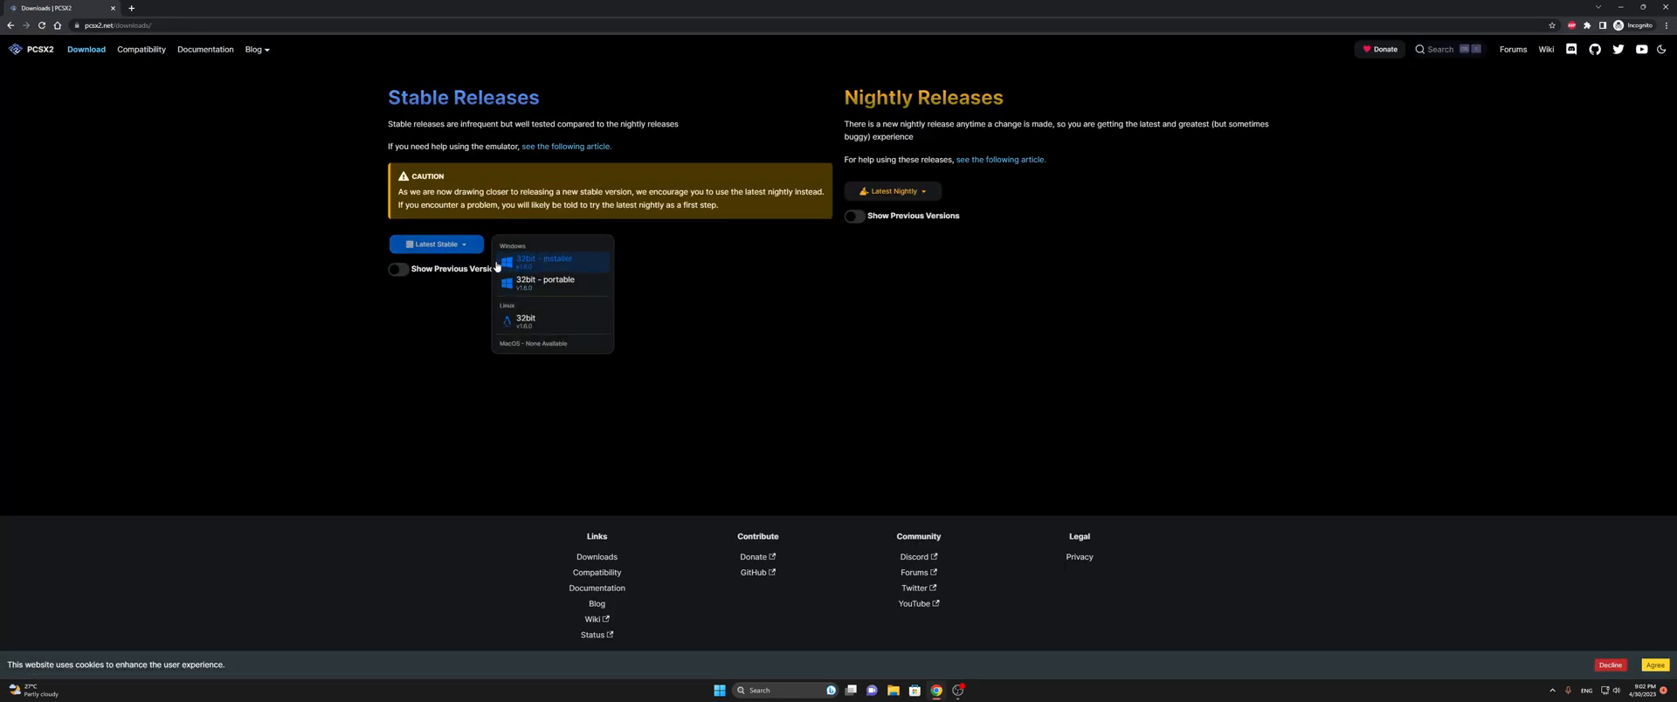
mouse_move(926, 192)
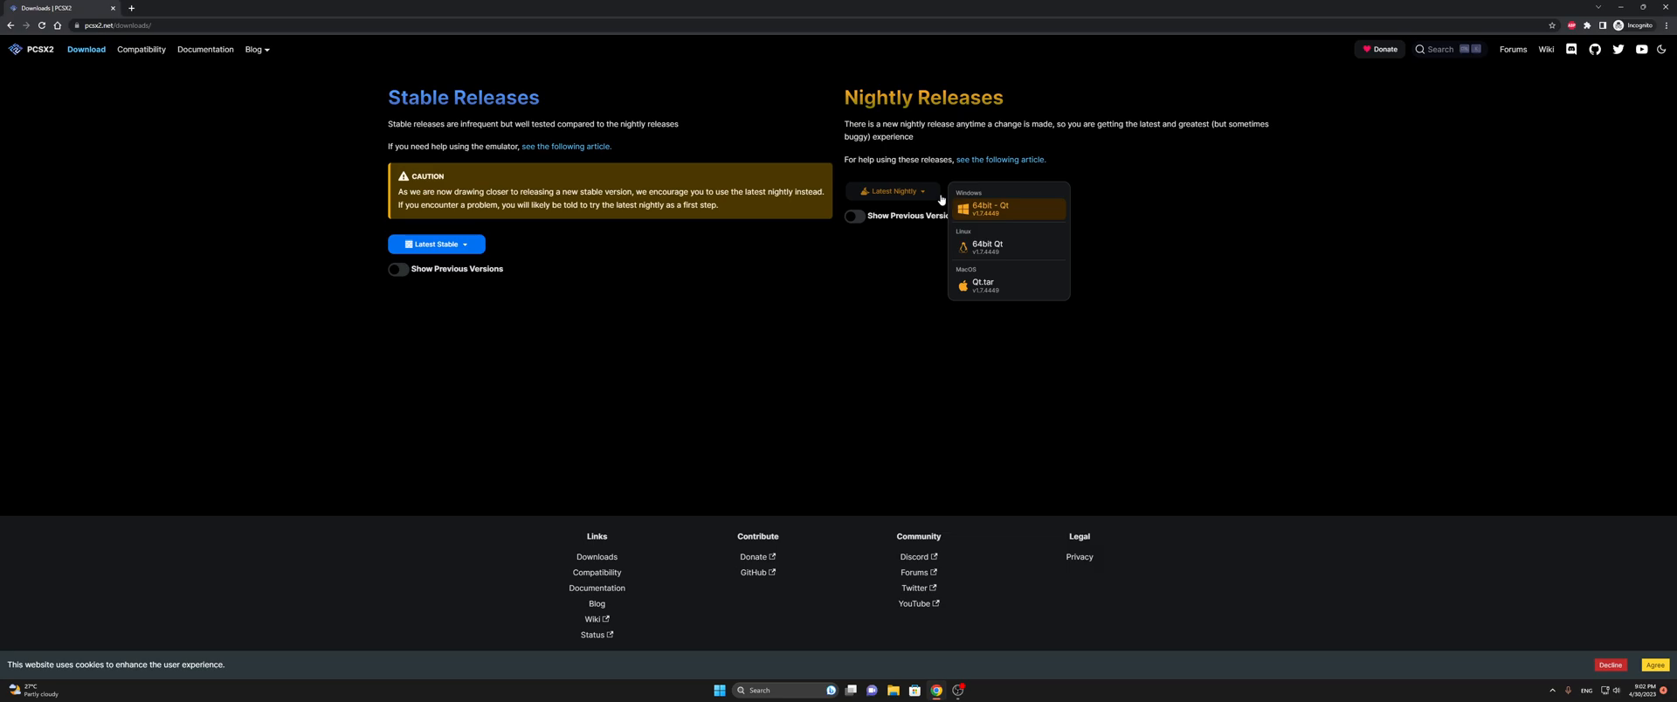
mouse_move(471, 244)
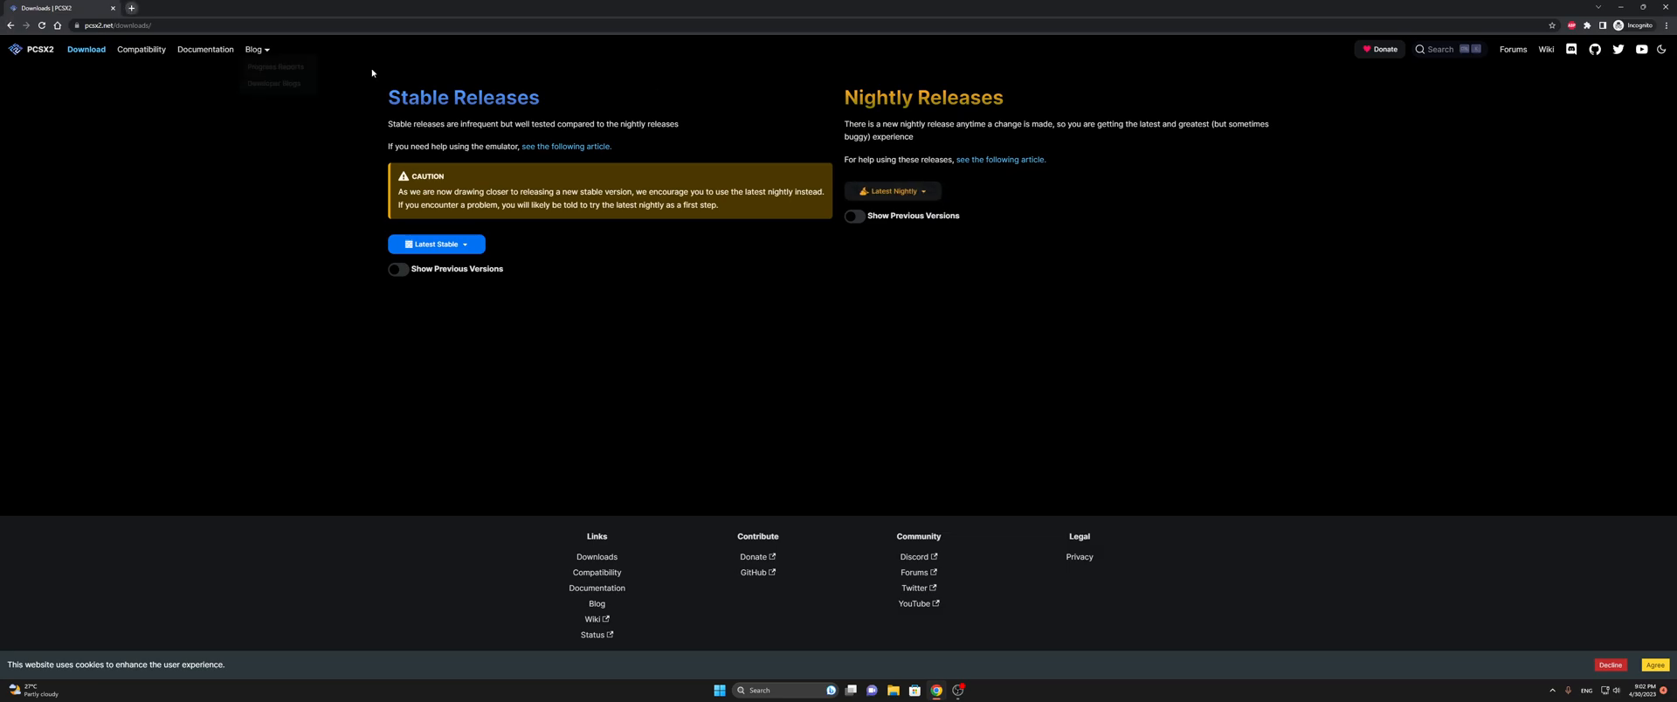
click(1620, 7)
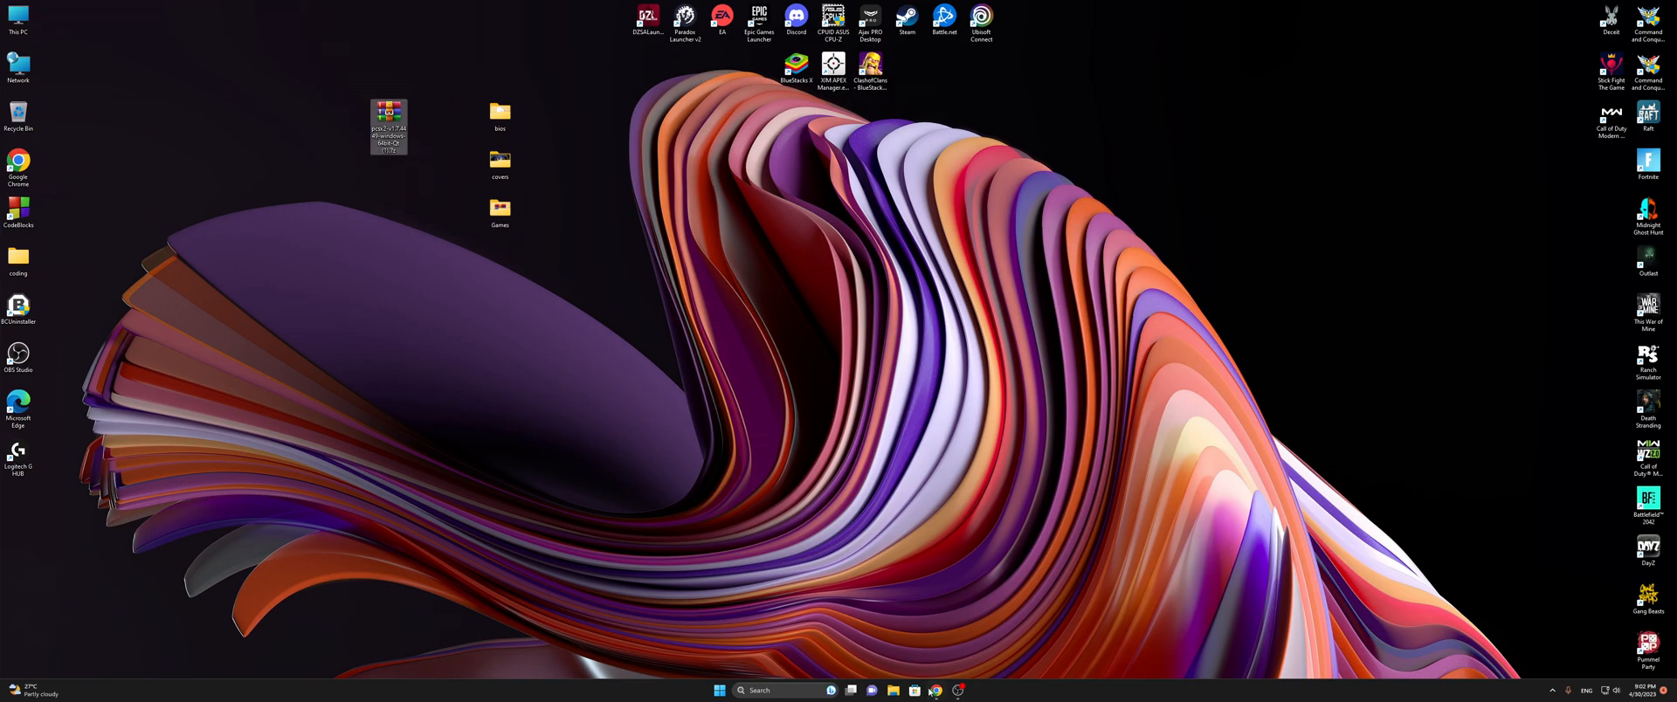
Return to Chrome, search for winpcap and examine its official download page, leaving the browser closed
key(alt+Tab)
click(310, 26)
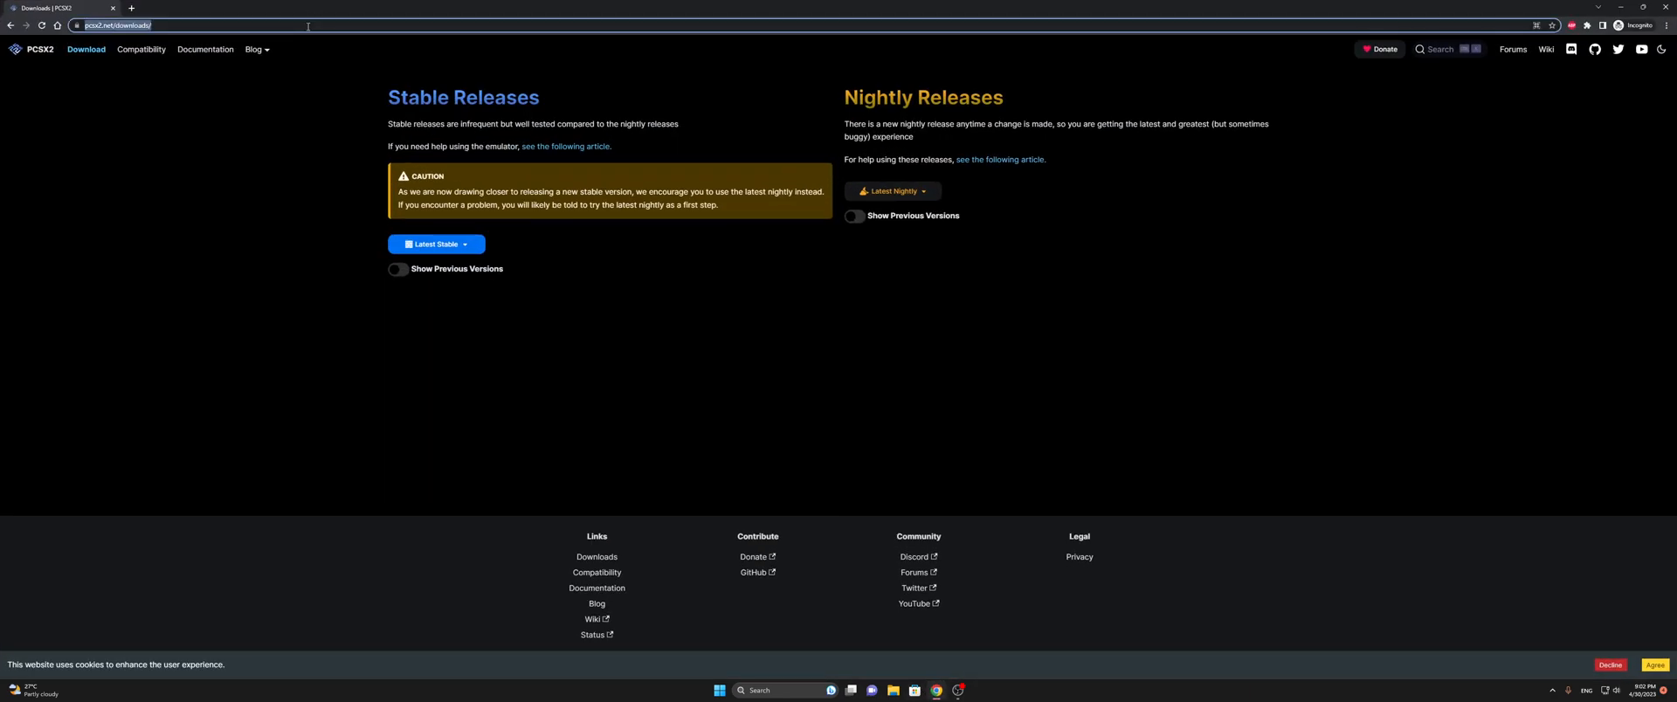
text(winpcap)
key(Return)
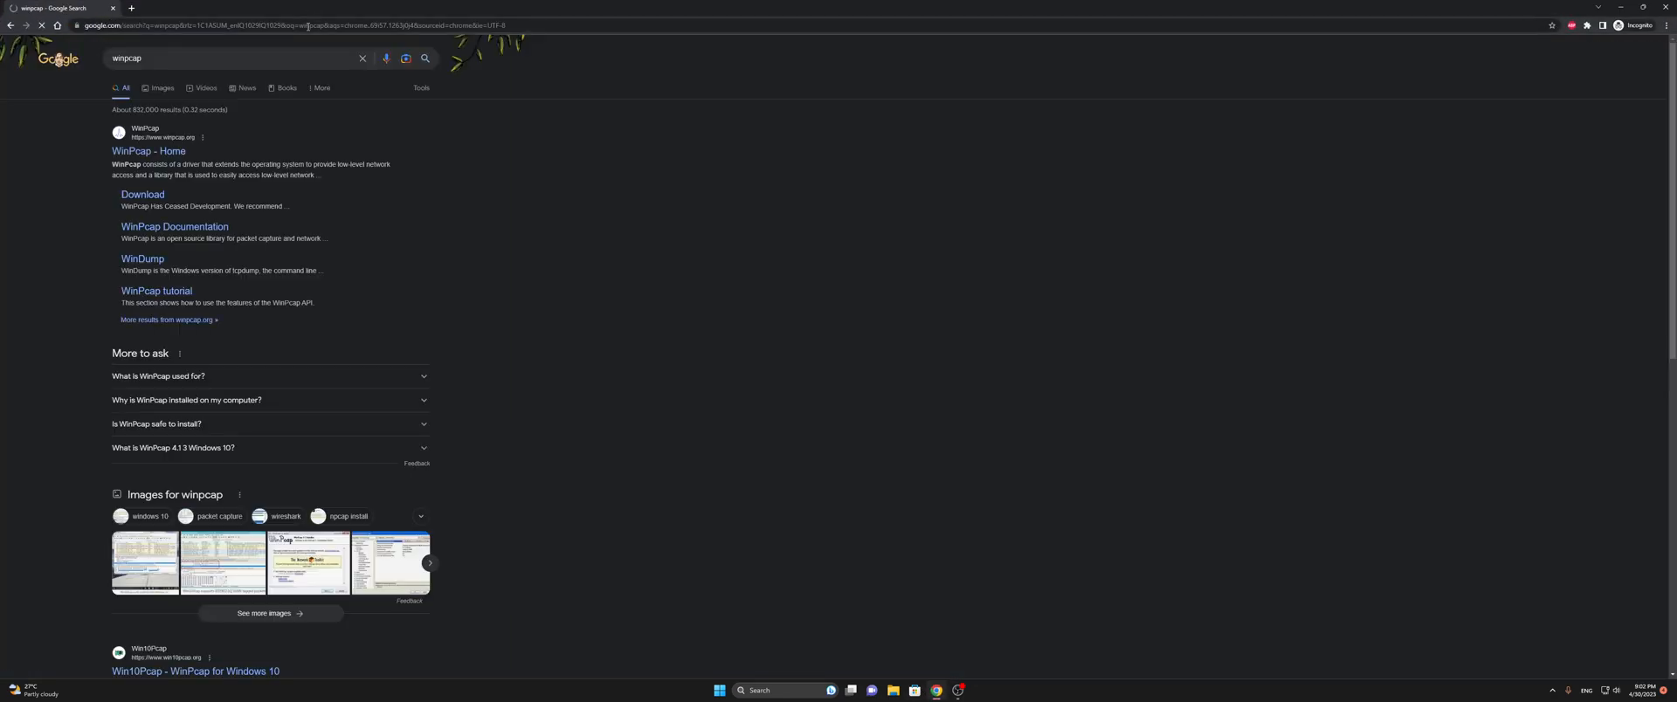
click(151, 199)
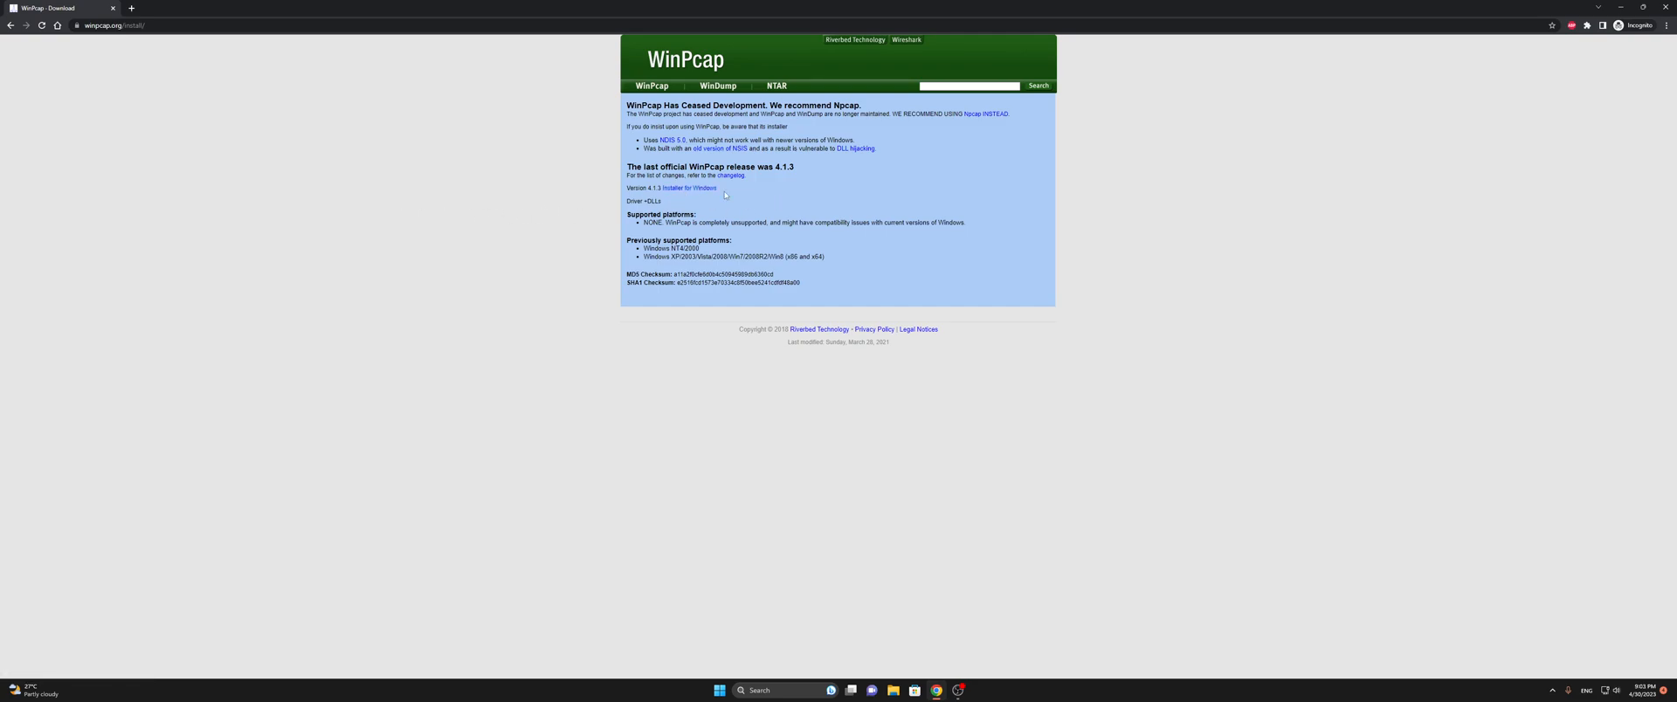
click(1665, 7)
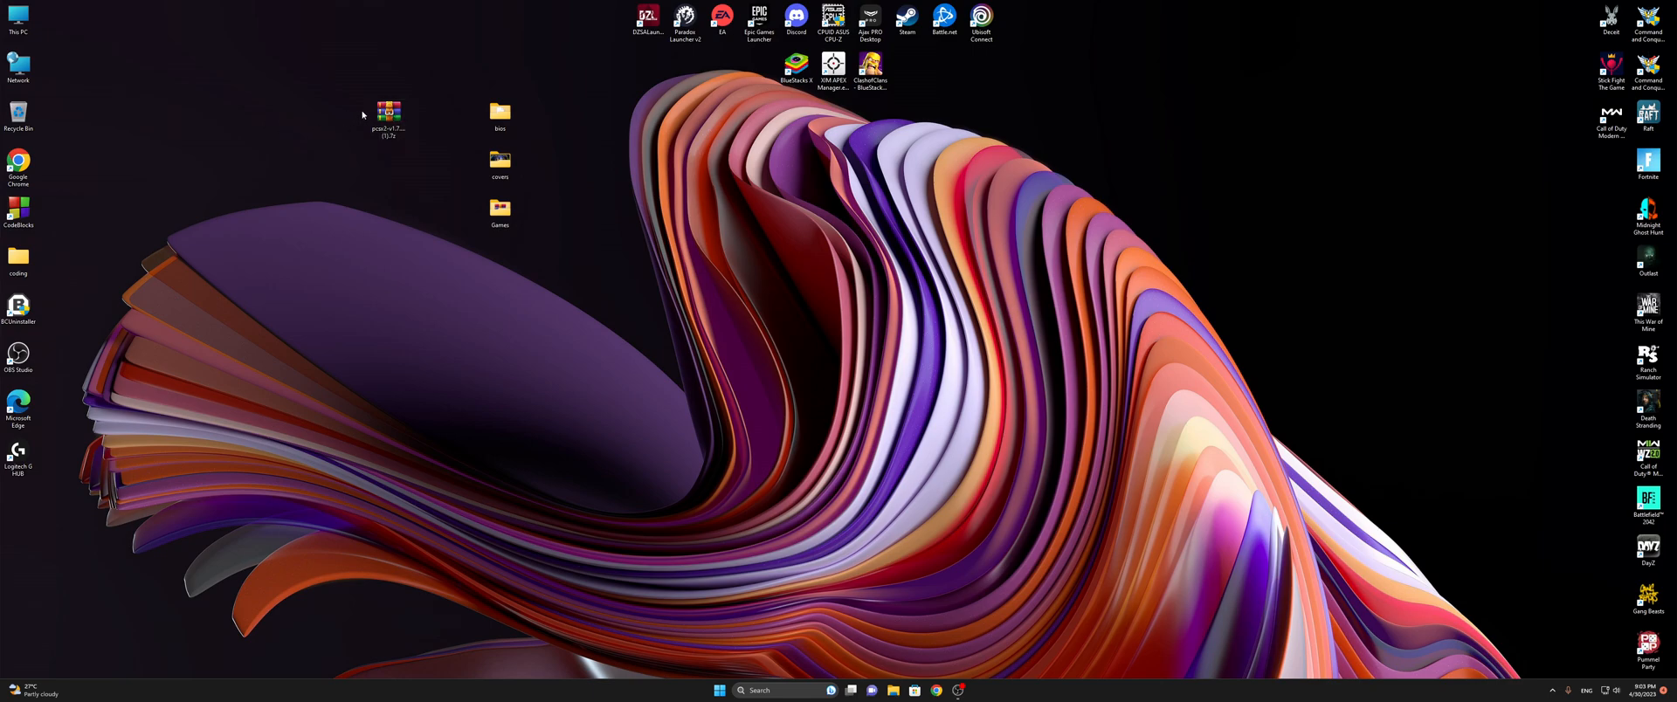
Extract the PCSX2 archive on the desktop into its own named folder and place that folder beside the archive
right_click(393, 111)
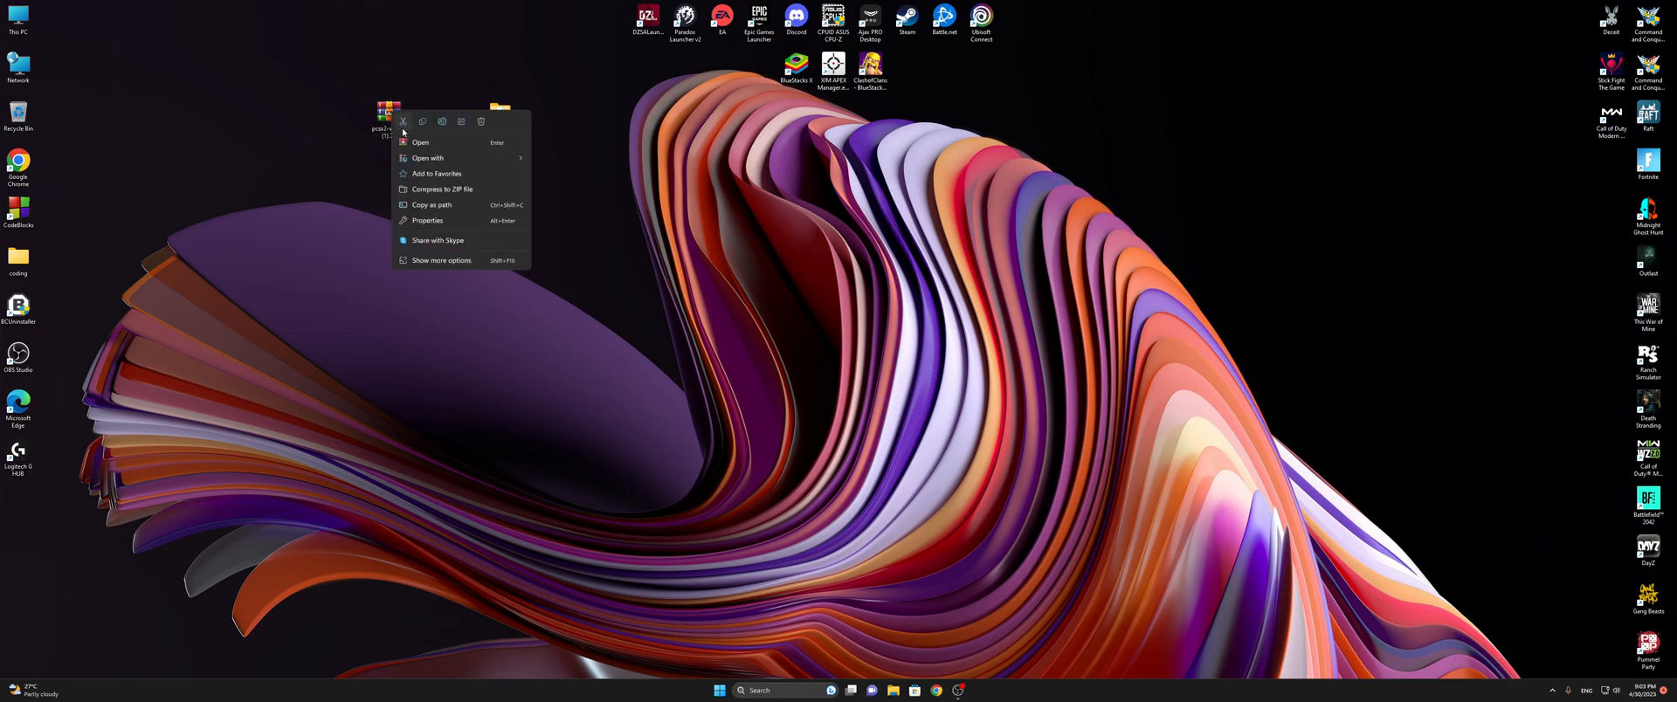
click(464, 260)
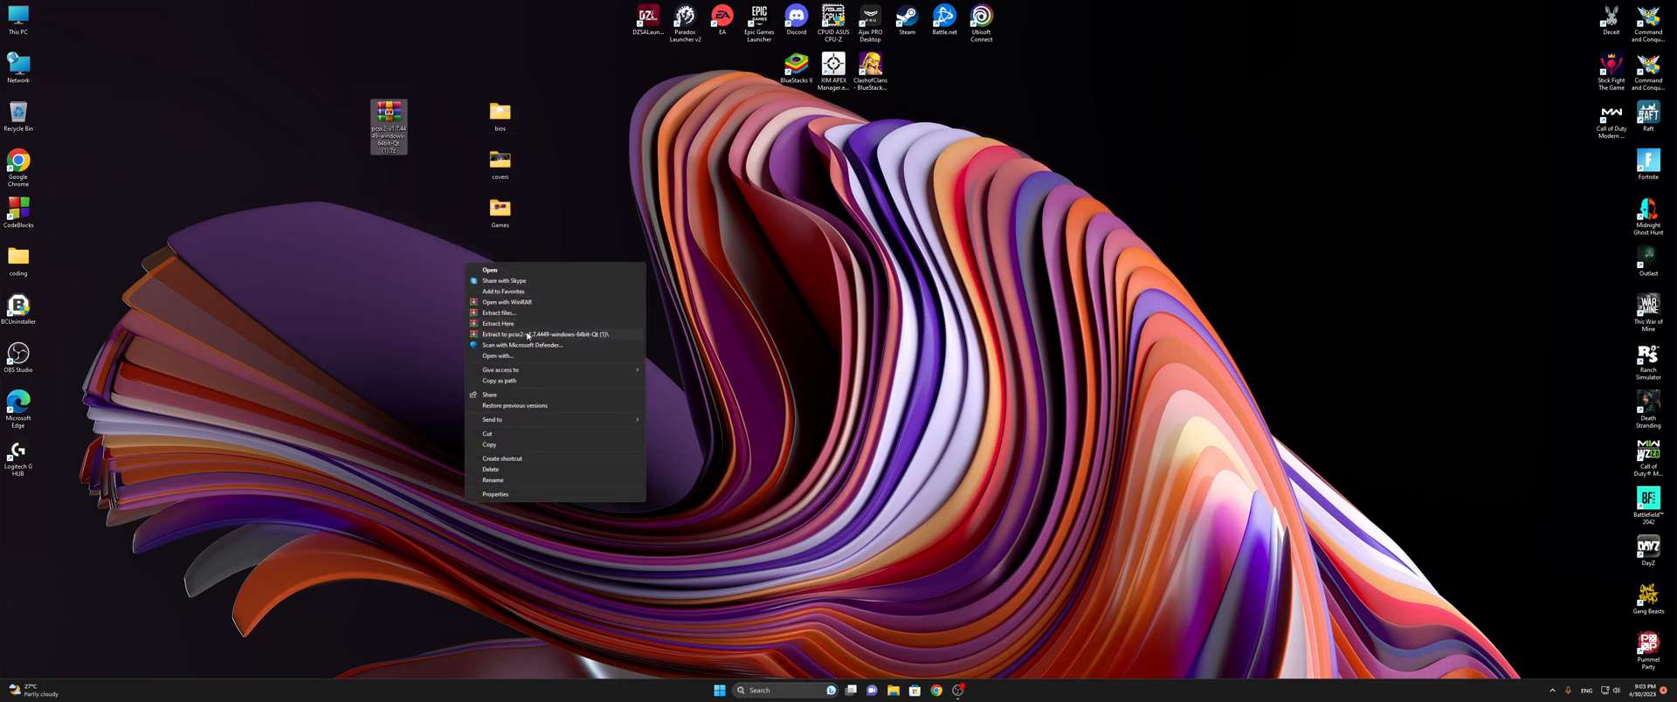
click(527, 334)
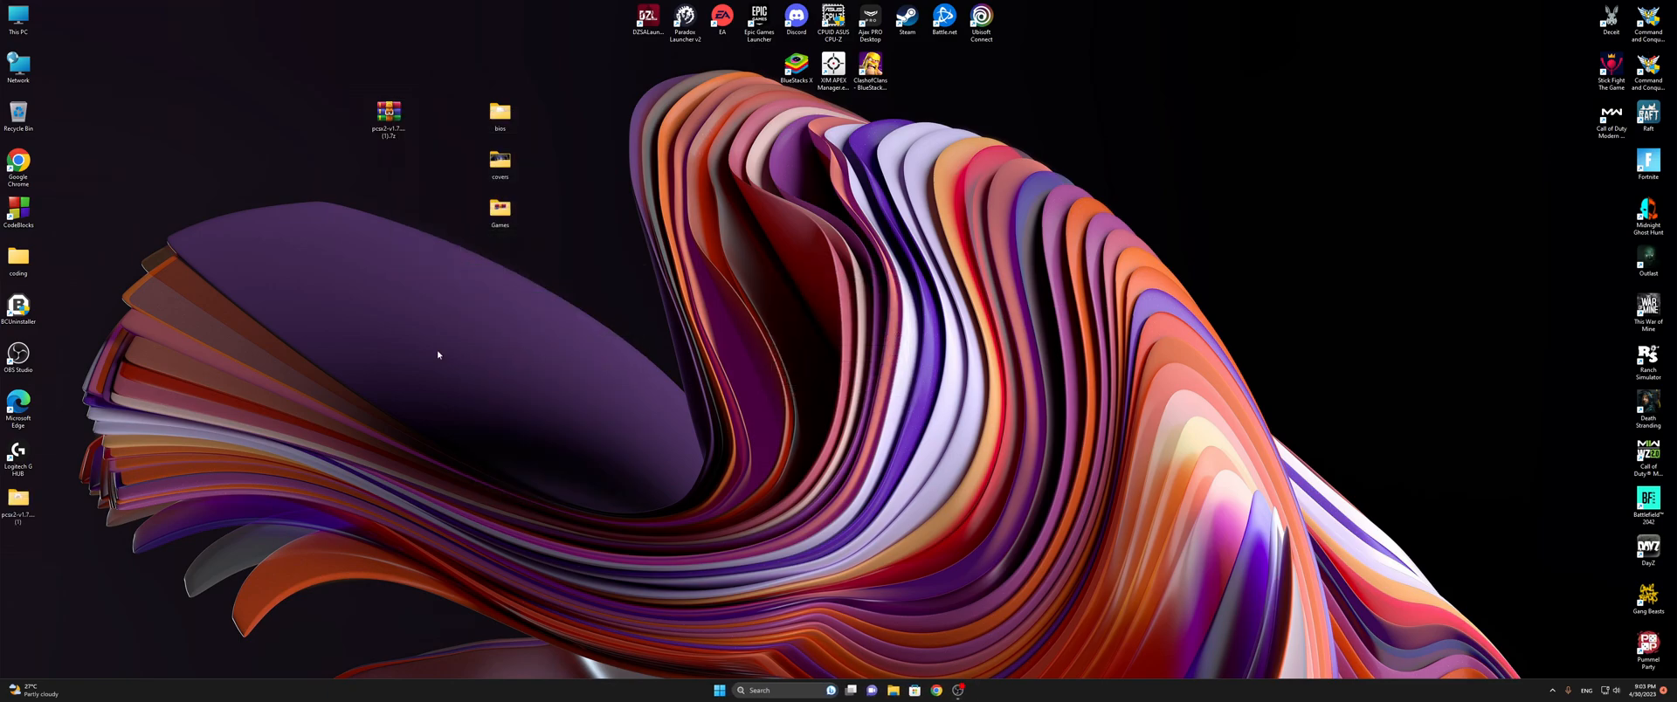
drag(30, 501, 274, 118)
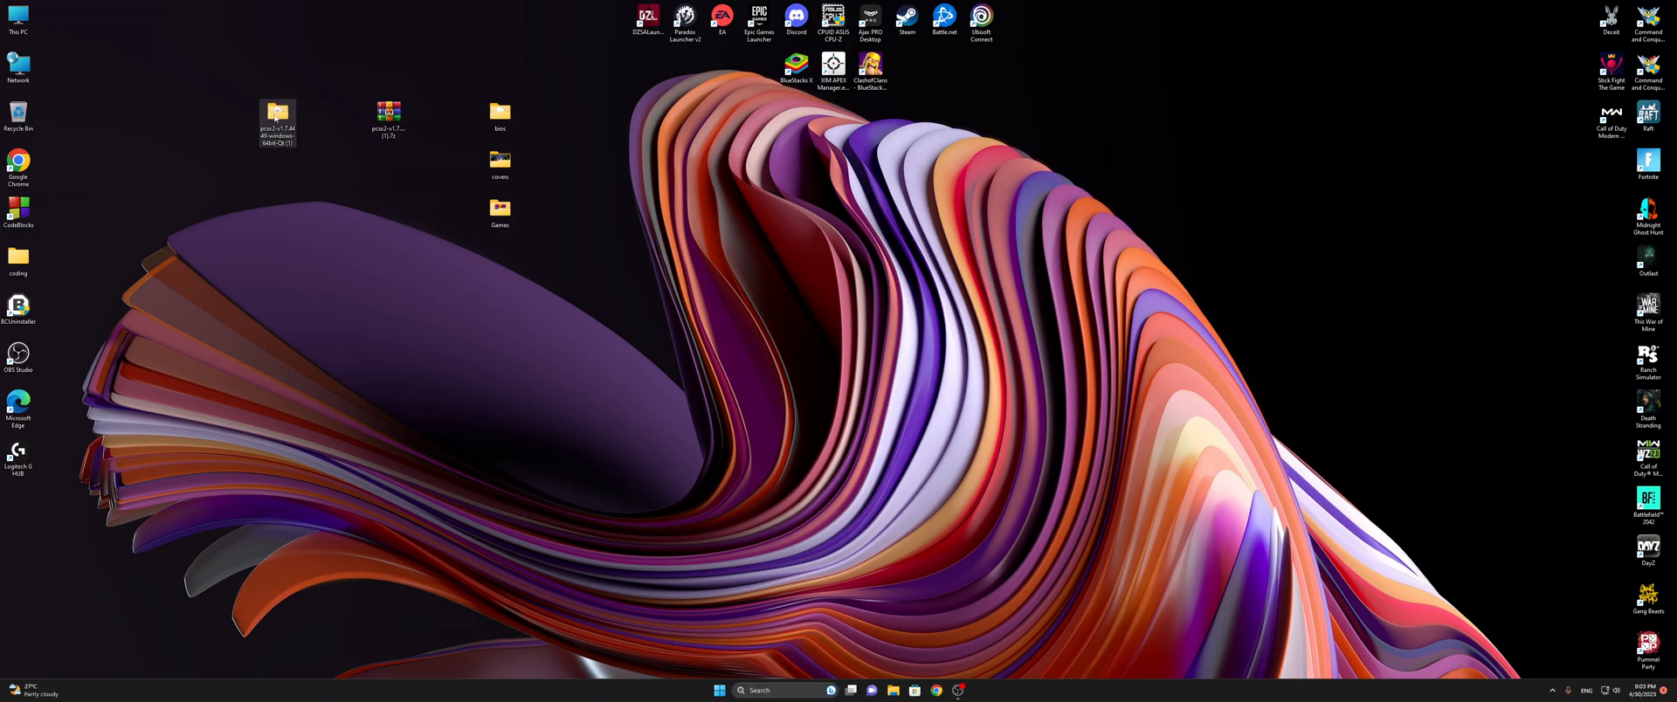
Open the extracted PCSX2 folder and create a desktop shortcut to pcsx2-qt.exe
double_click(274, 118)
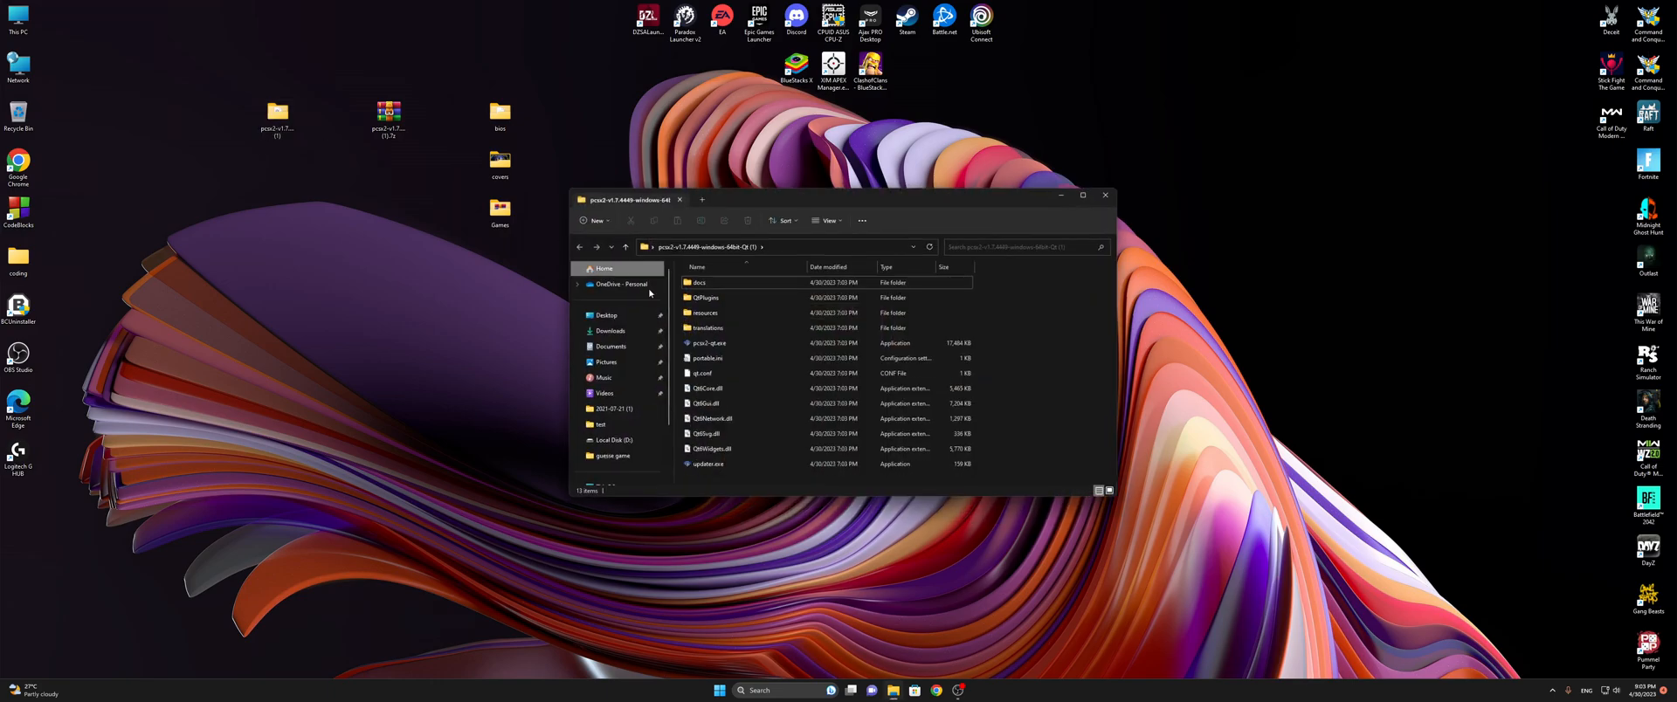
right_click(709, 346)
click(775, 504)
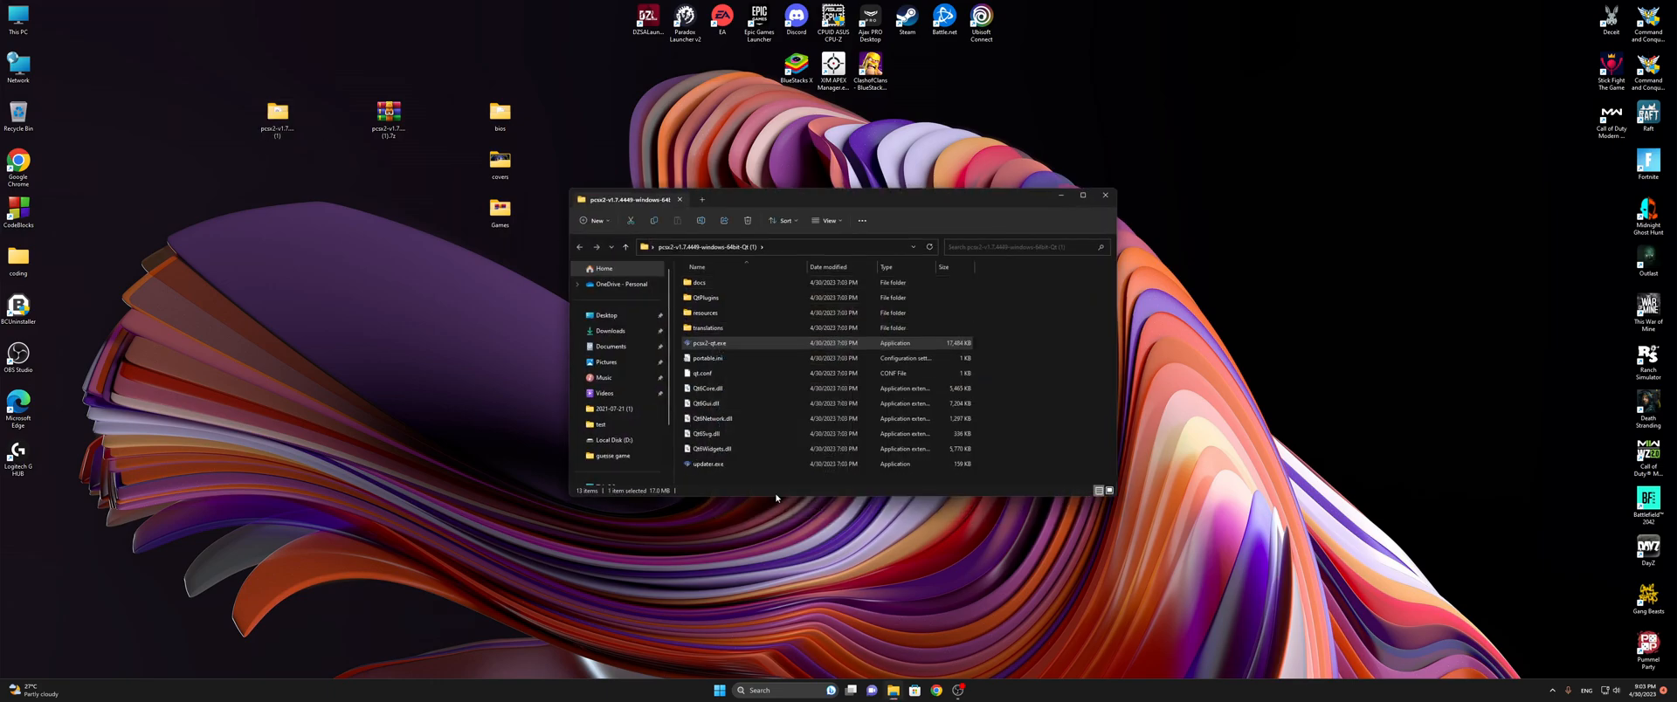
mouse_move(874, 430)
click(961, 453)
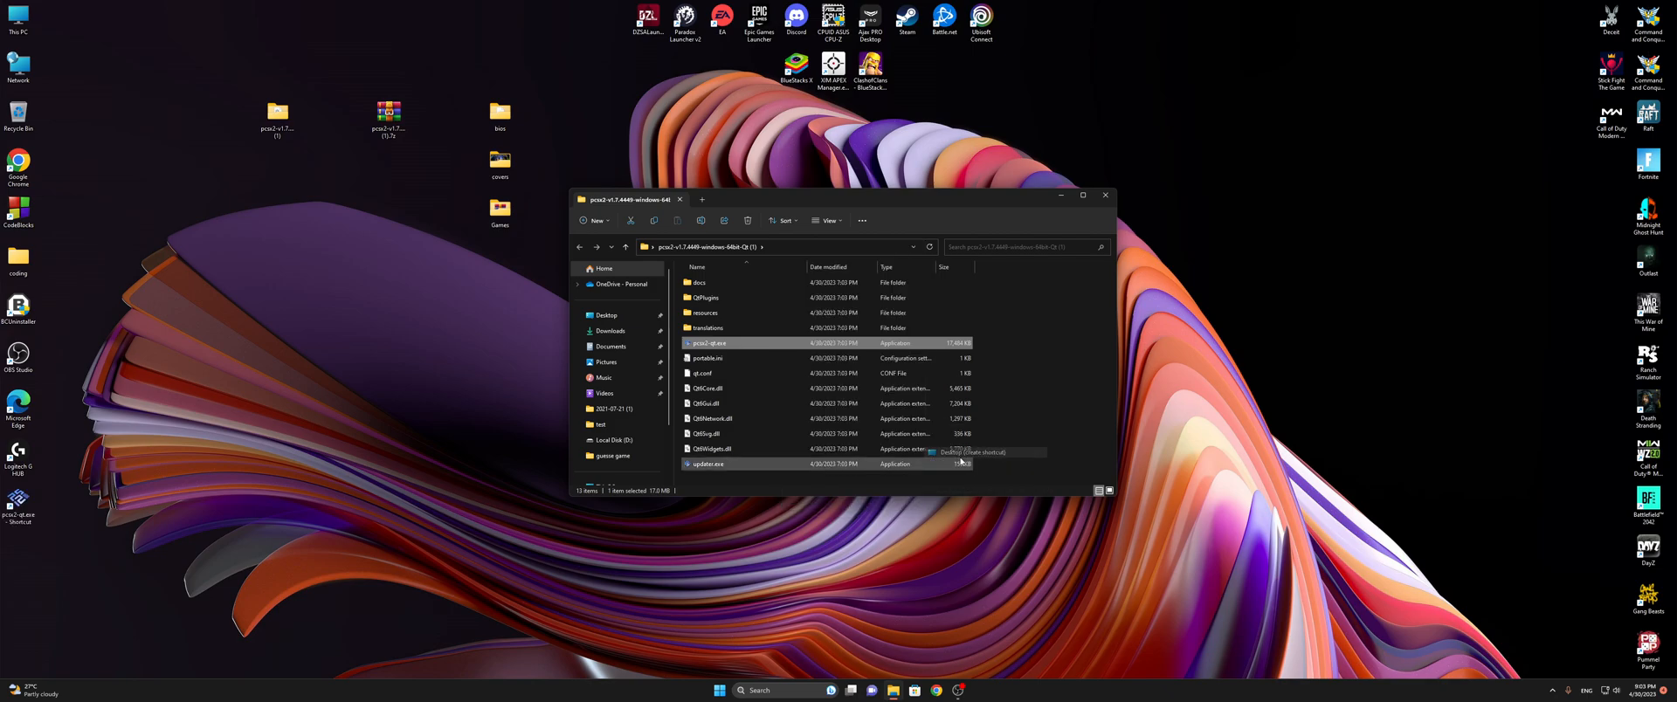
Launch pcsx2-qt.exe once to generate its data folders and close the emulator
click(694, 359)
double_click(690, 345)
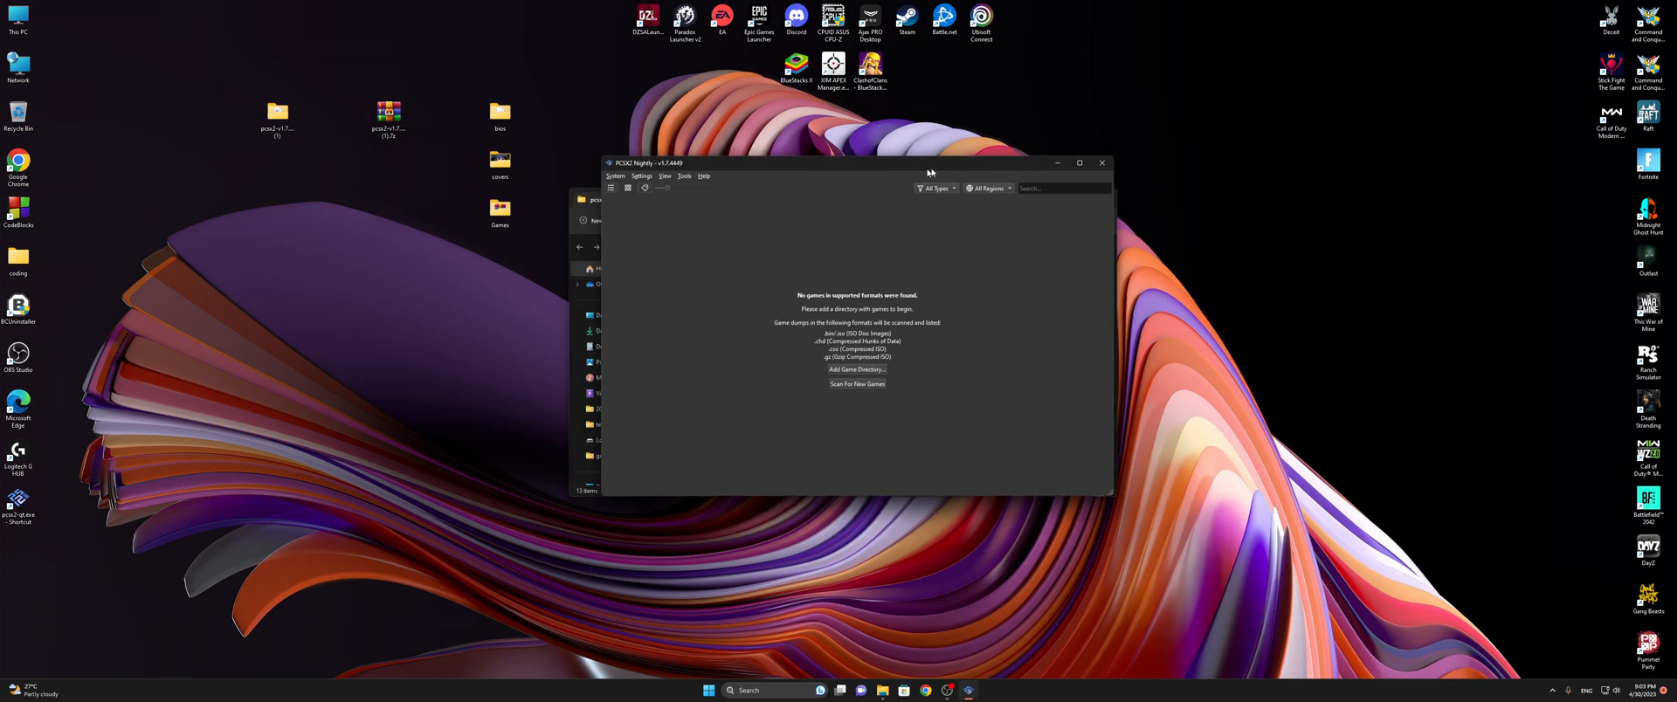
drag(917, 175, 1275, 137)
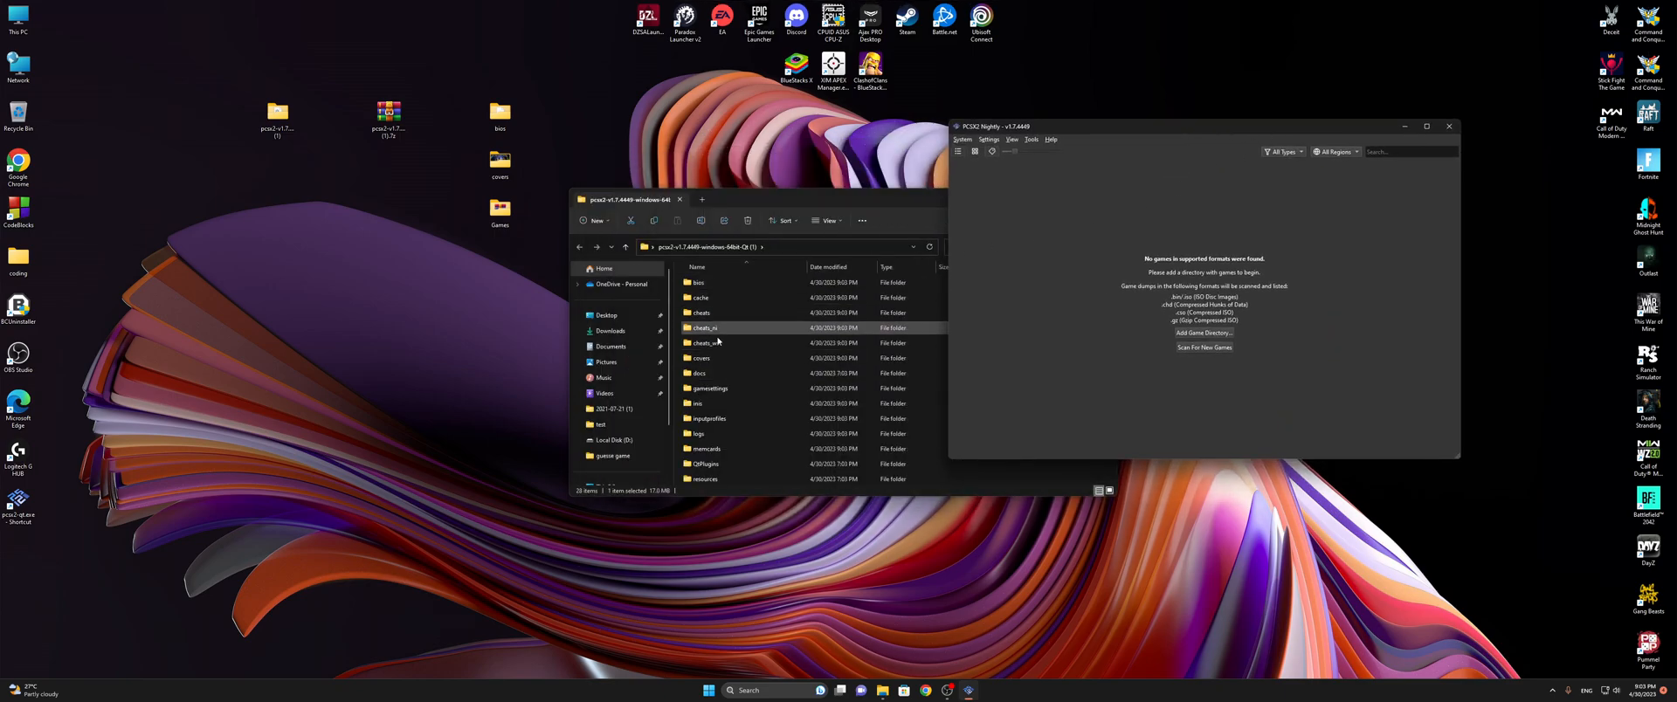
click(1449, 126)
Examine the contents of the bios and covers folders on the desktop
double_click(499, 113)
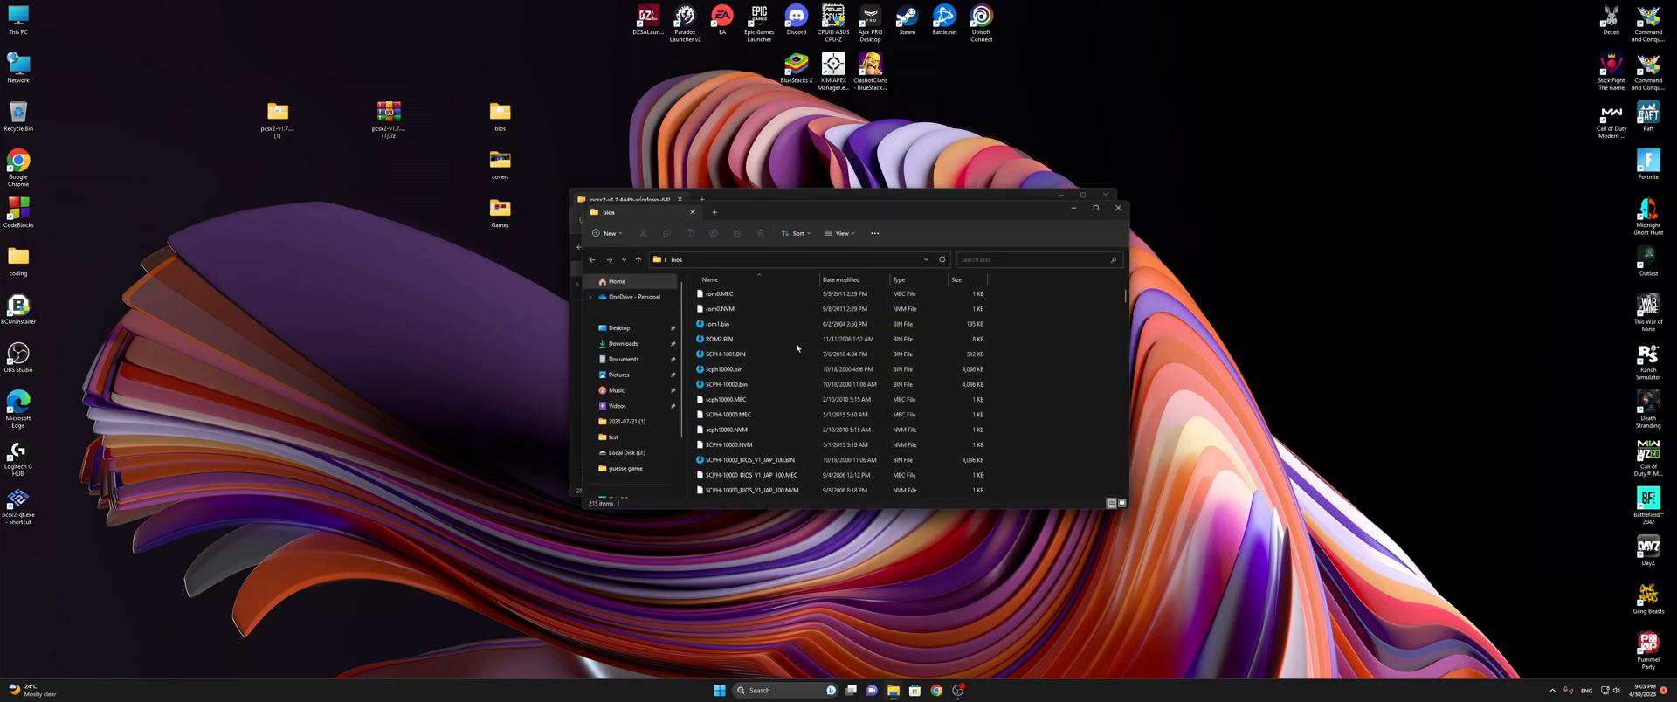
click(1117, 208)
double_click(506, 164)
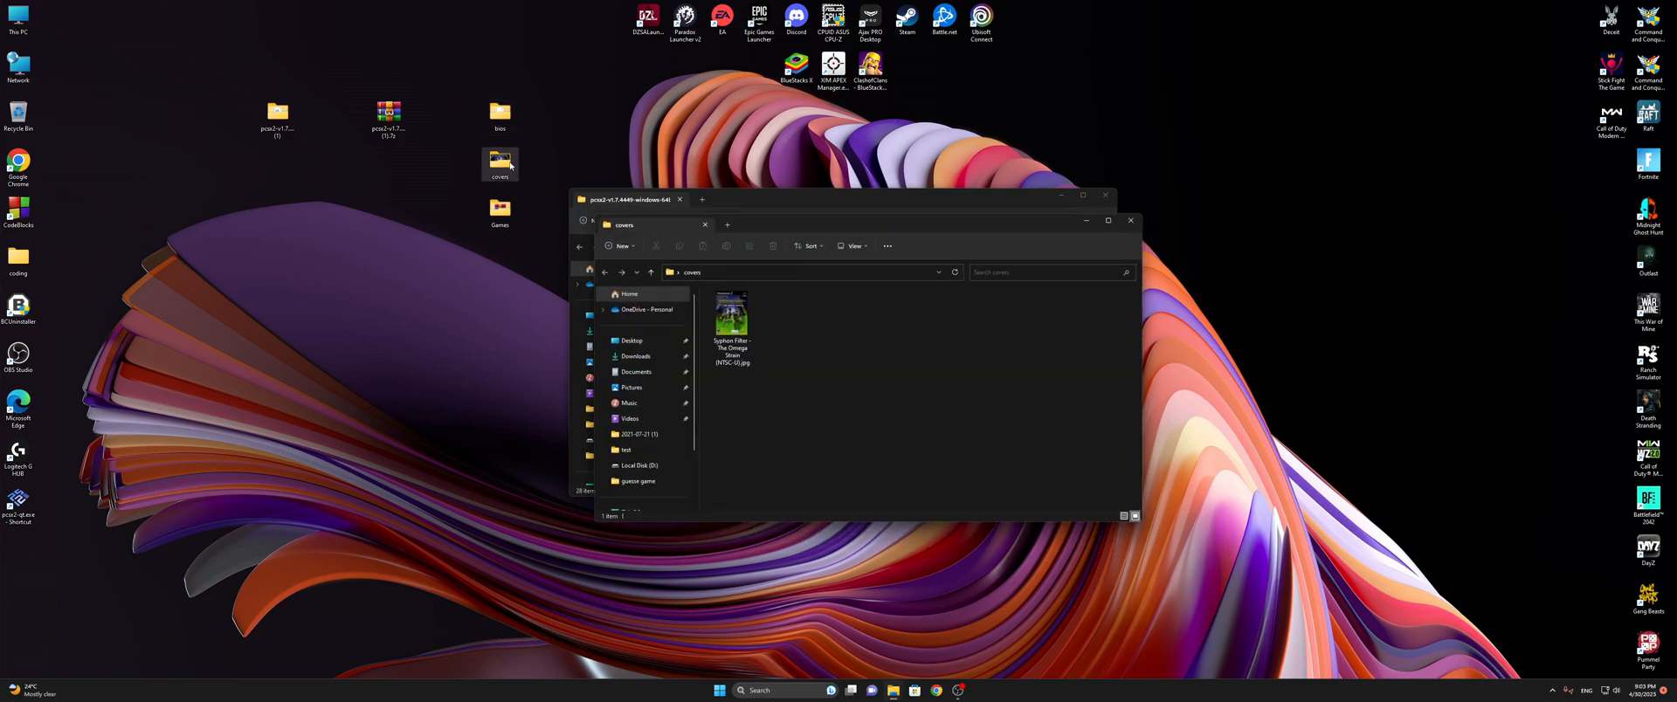
click(730, 300)
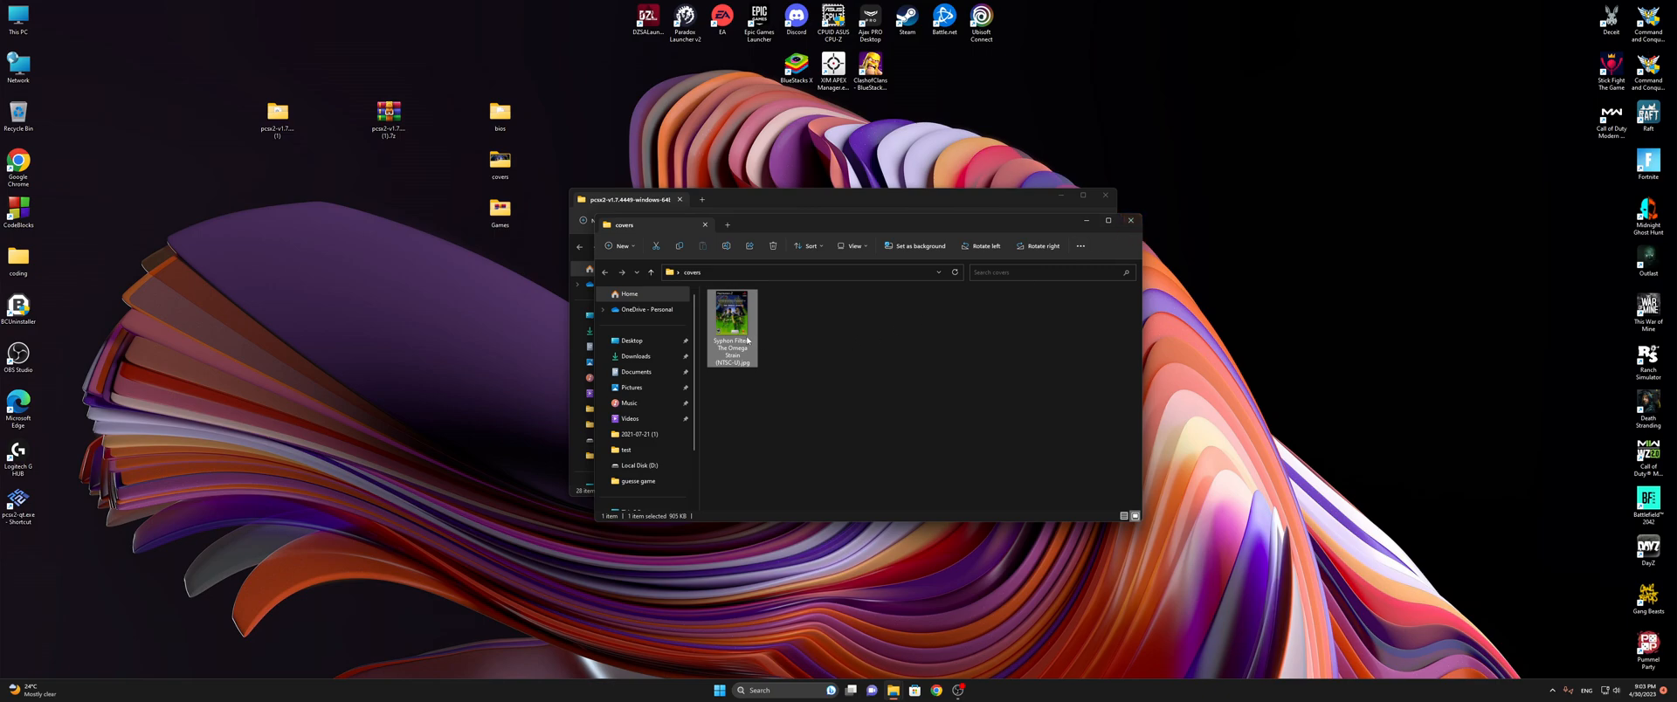
click(1131, 220)
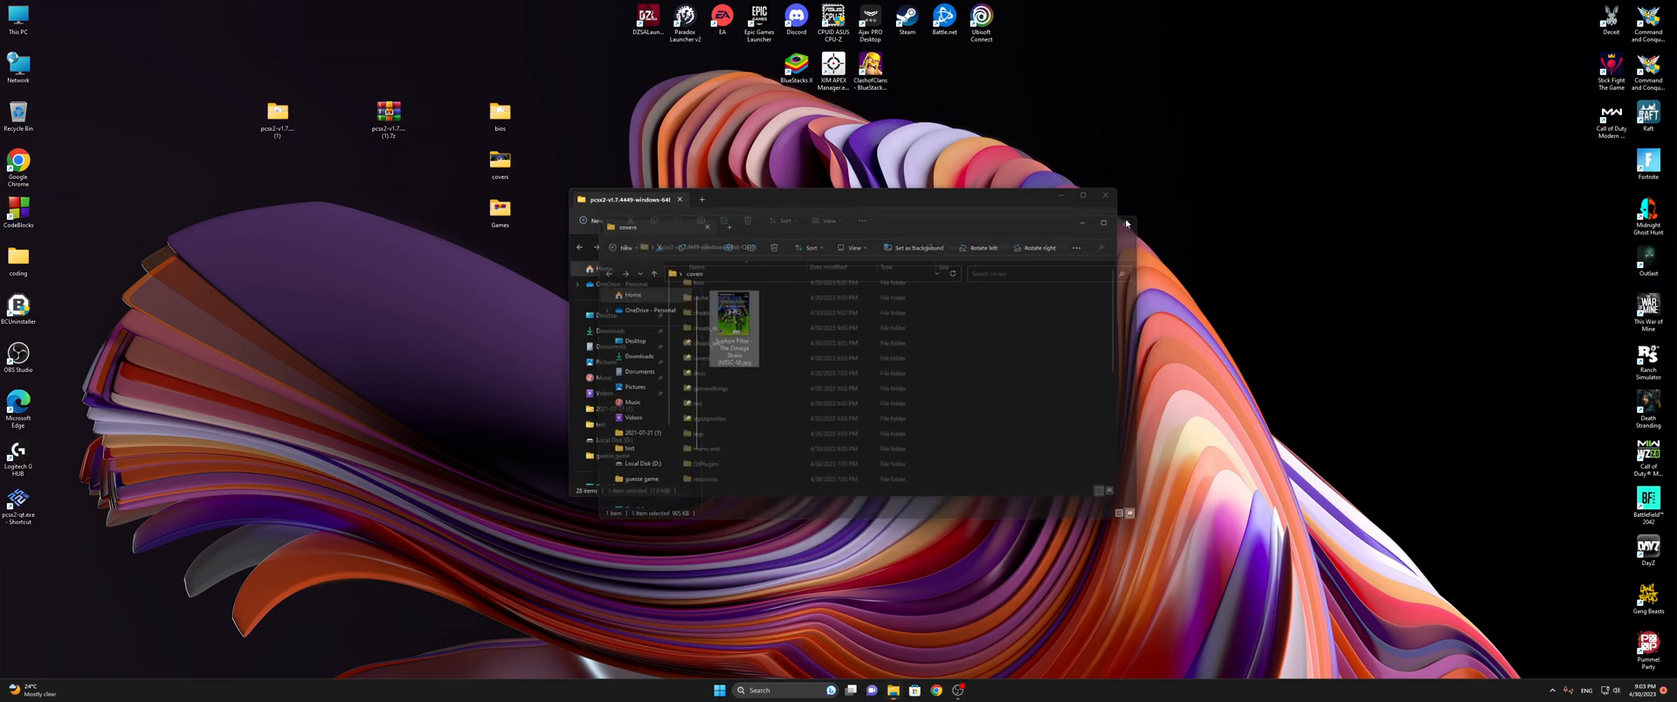
Widen the Name column in the desktop Games folder and compare the game ISO's file name with its cover image's
double_click(494, 201)
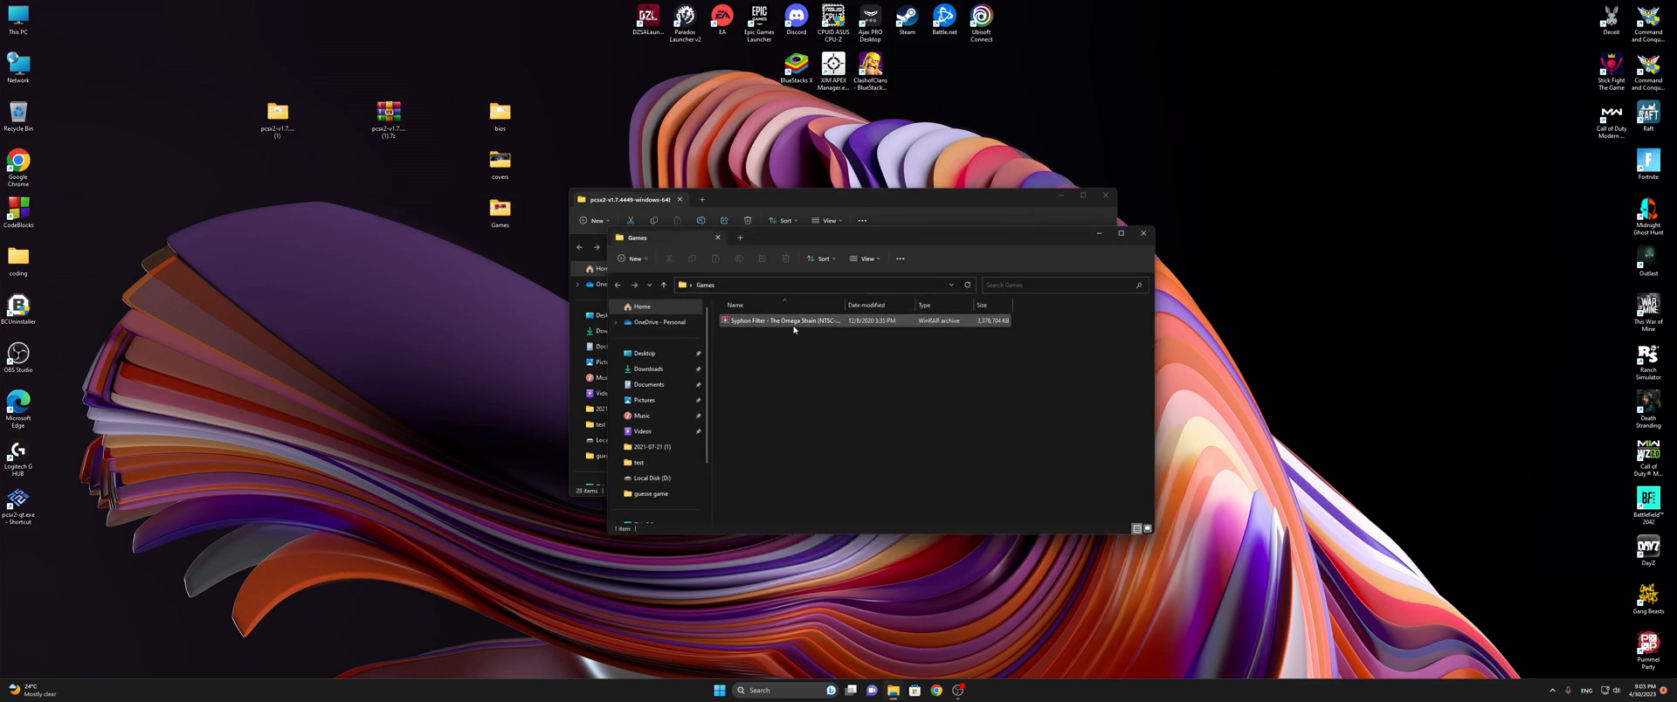
drag(844, 305, 928, 305)
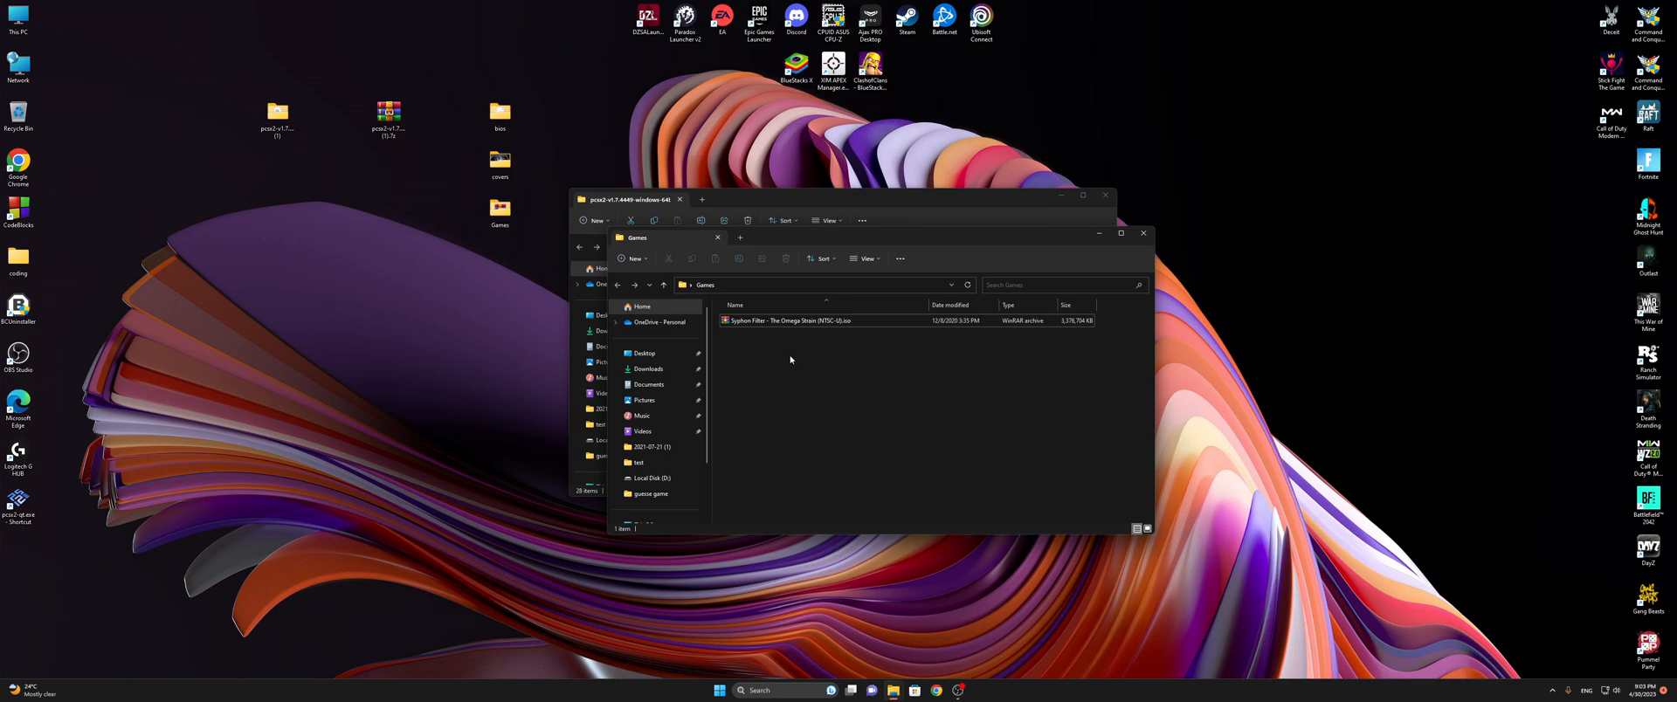
click(790, 329)
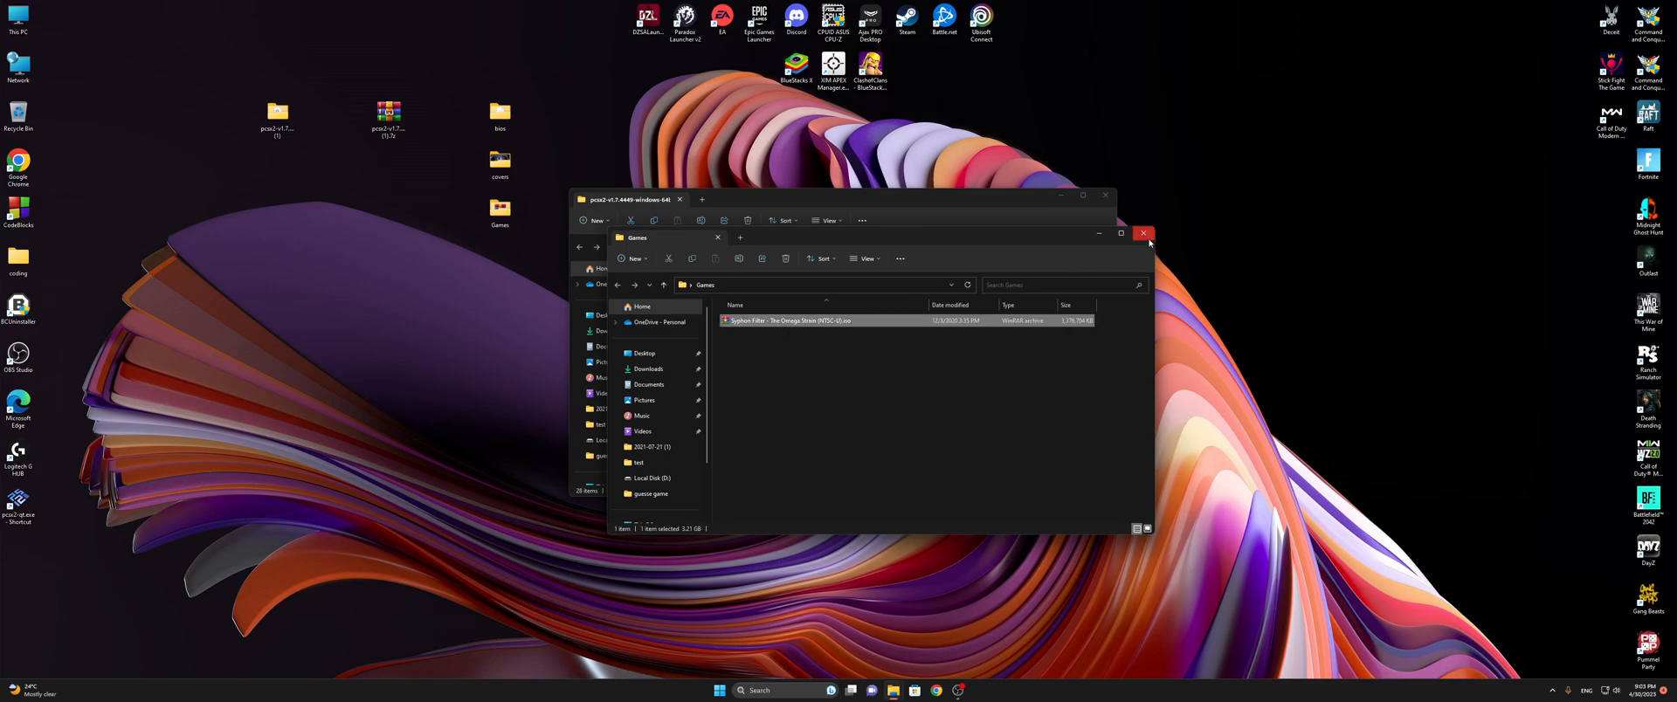
double_click(500, 160)
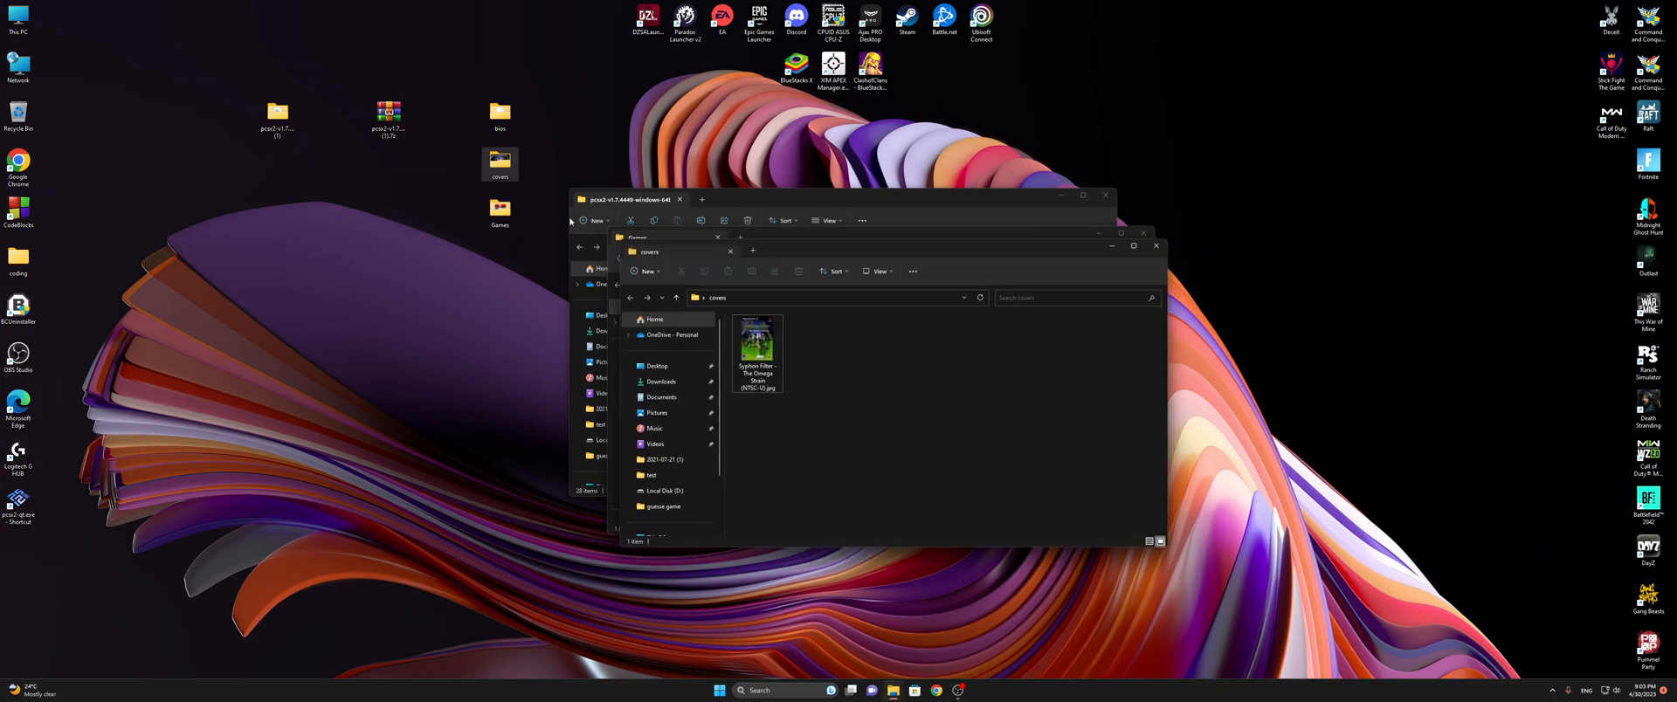
click(1155, 245)
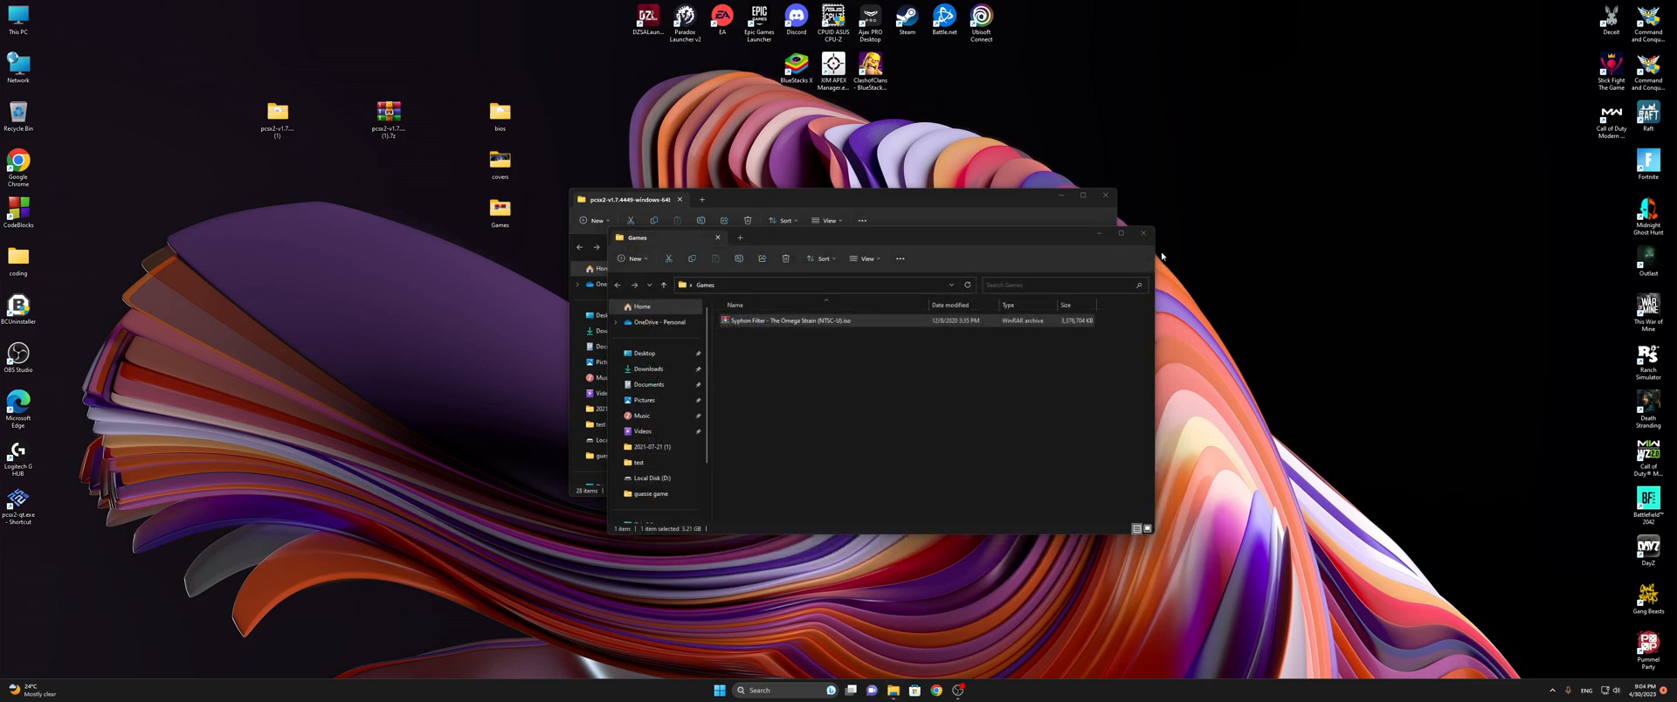
click(1143, 234)
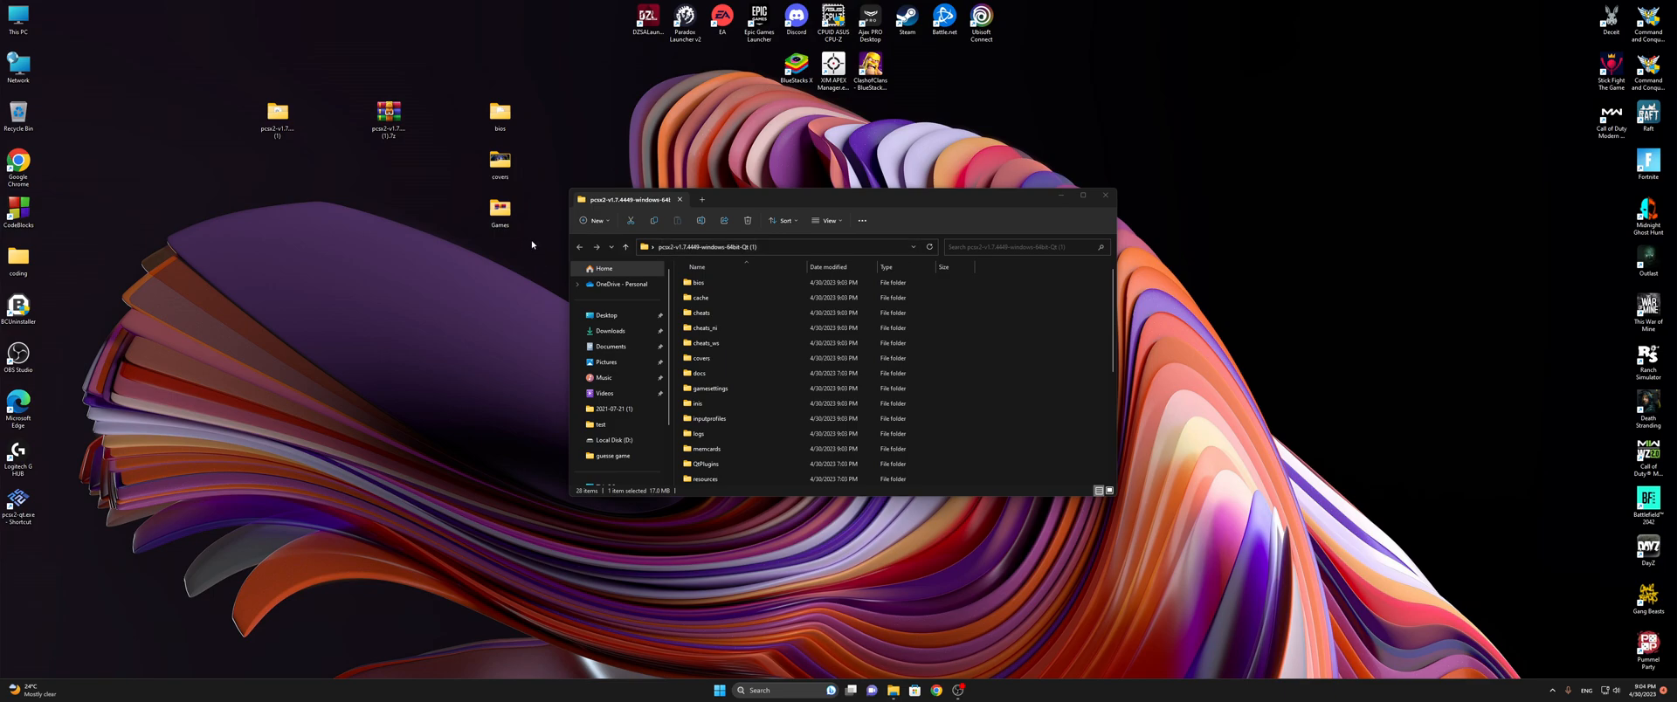
Move the bios, covers and Games folders from the desktop into the extracted PCSX2 folder and close its window
drag(527, 92, 496, 223)
click(521, 263)
drag(520, 260, 502, 120)
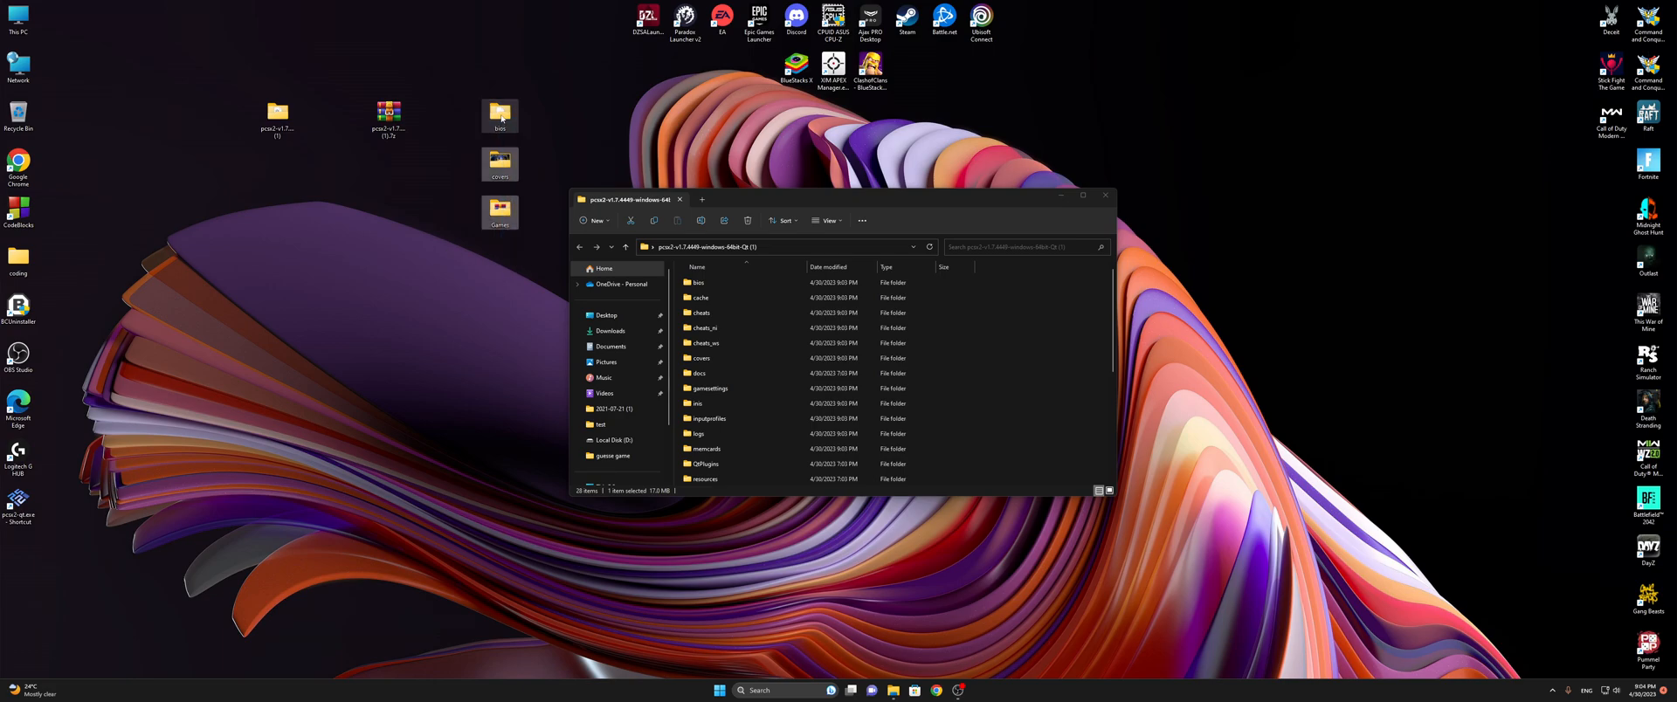
right_click(502, 117)
click(512, 126)
right_click(1019, 343)
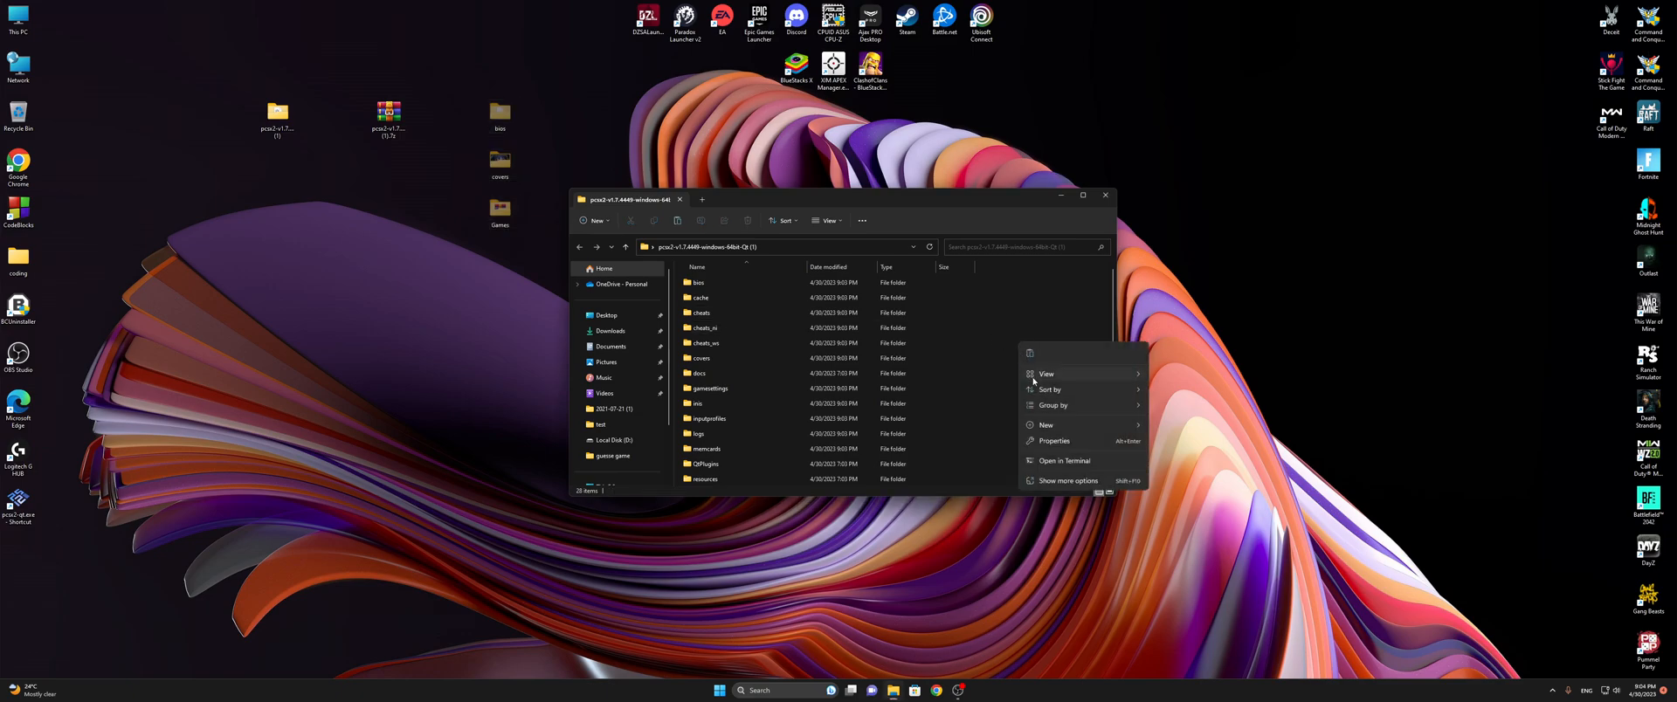
click(1029, 354)
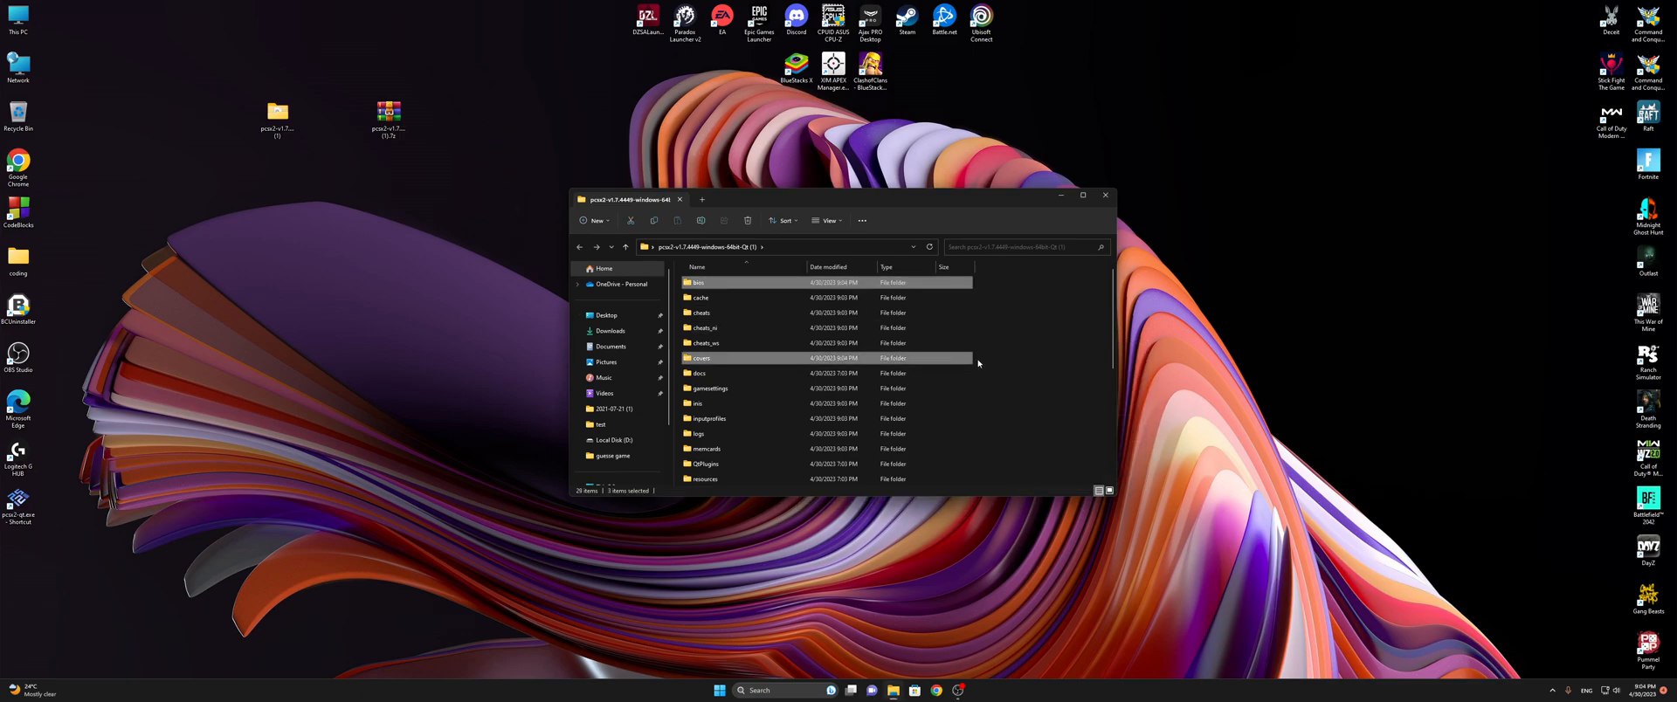
right_click(1053, 345)
click(1022, 330)
click(1106, 194)
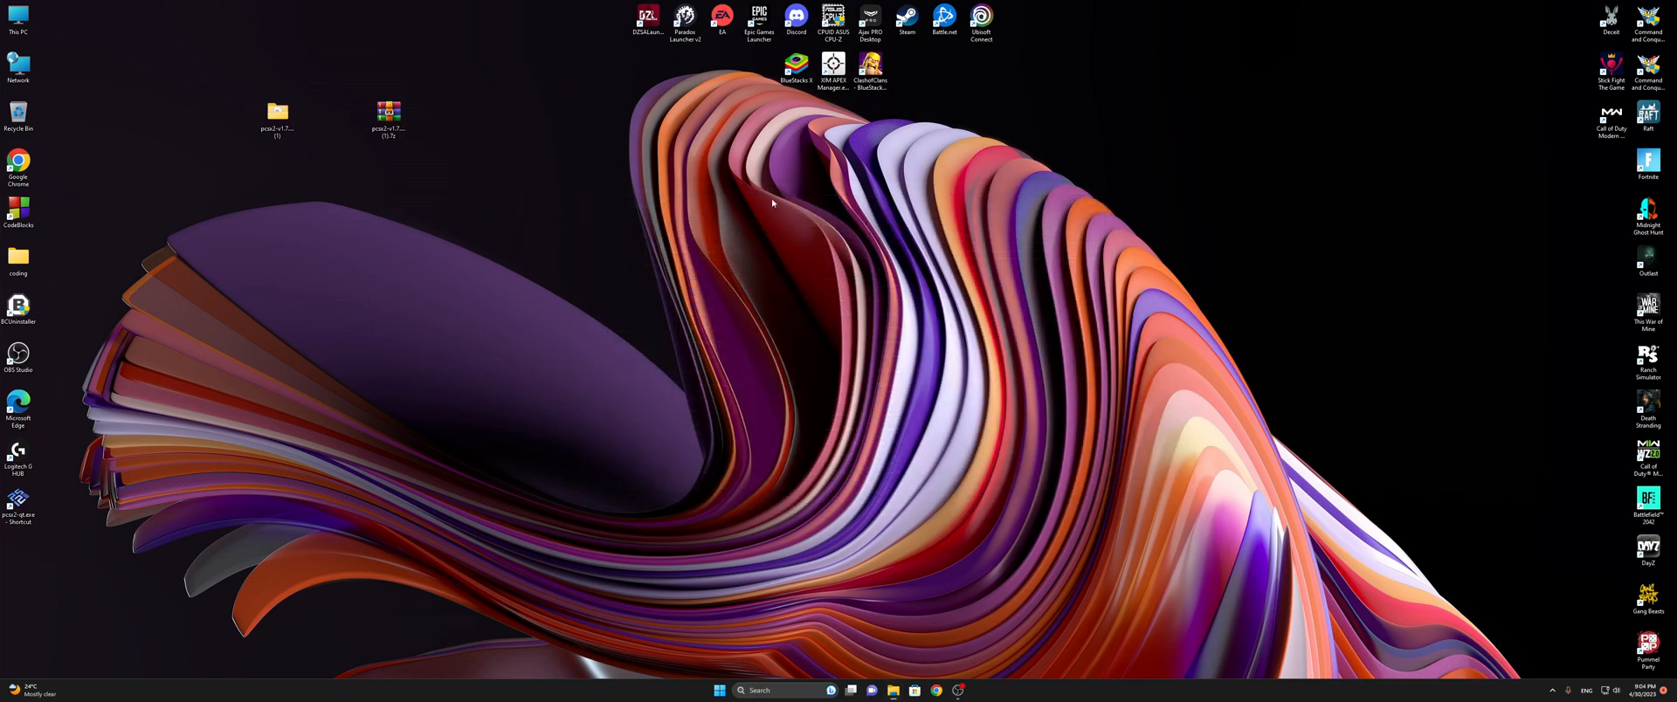
Delete the PCSX2 .7z archive from the desktop and place the extracted PCSX2 folder beside the This PC icon
click(387, 122)
key(Delete)
drag(279, 114, 65, 24)
right_click(233, 91)
click(199, 91)
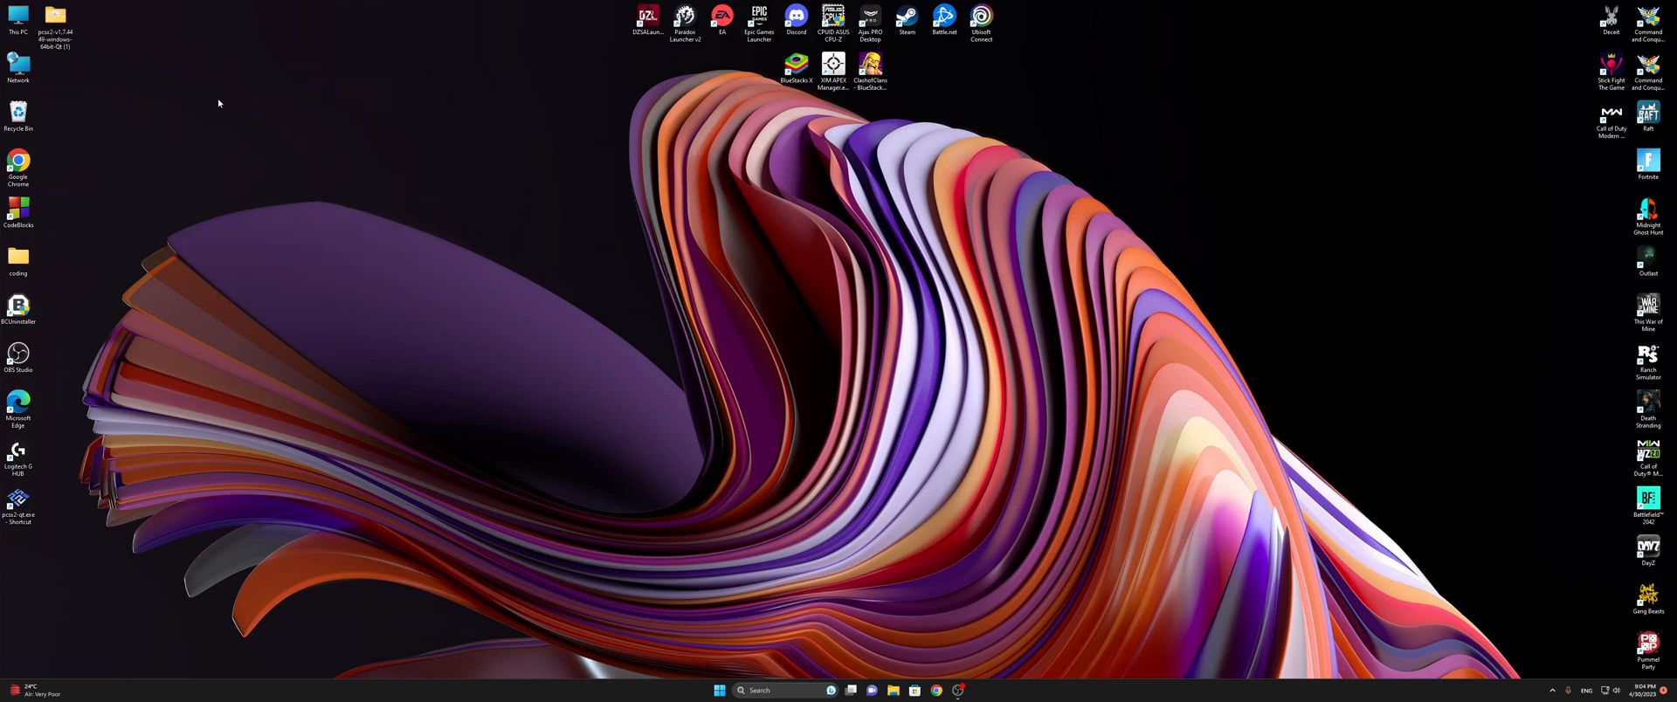
Launch PCSX2 from its desktop shortcut and add the Games folder as a recursively scanned game directory
click(21, 507)
double_click(22, 507)
click(1190, 333)
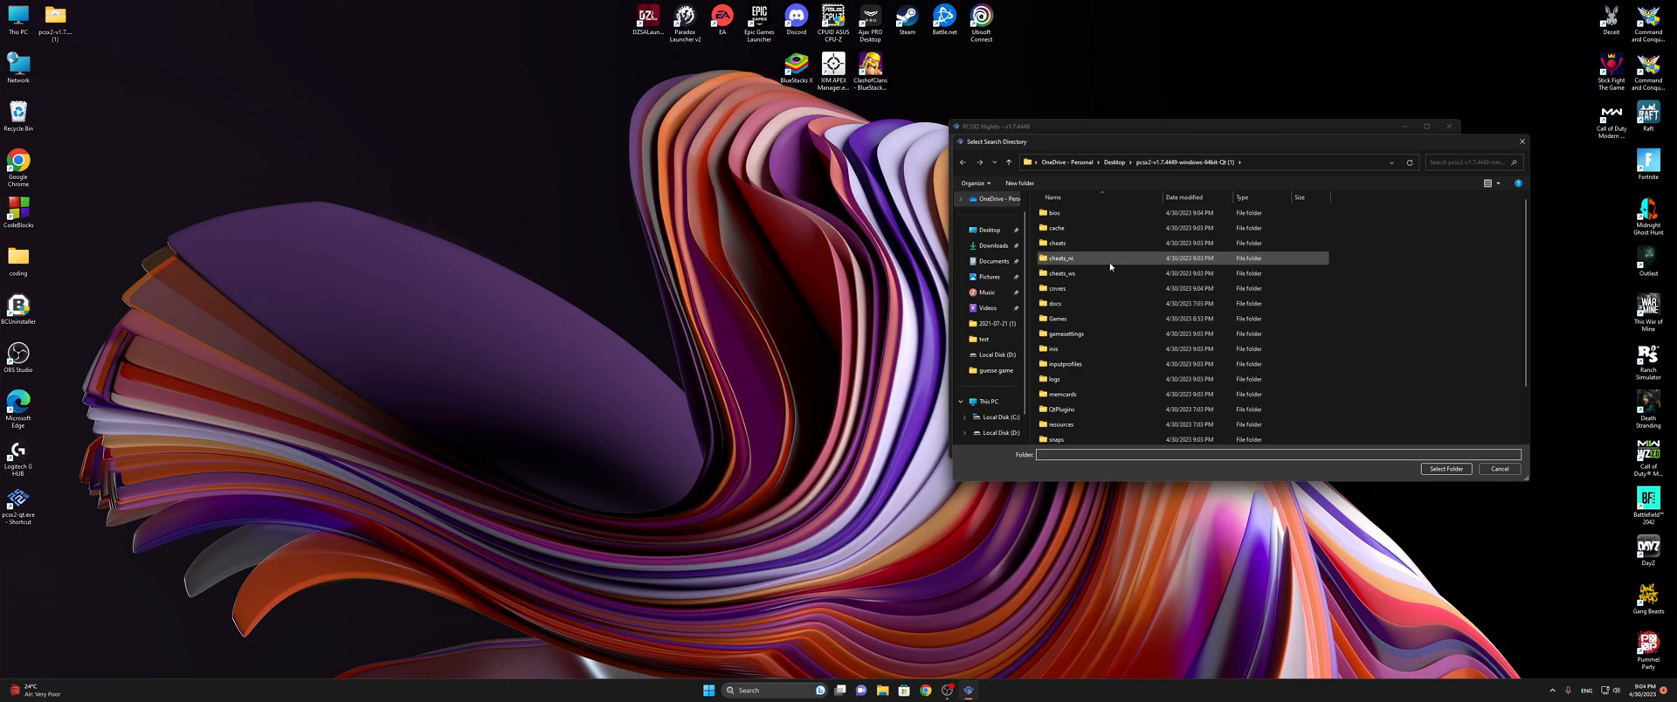
click(1057, 319)
double_click(1057, 319)
key(alt+Left)
click(1063, 320)
key(Return)
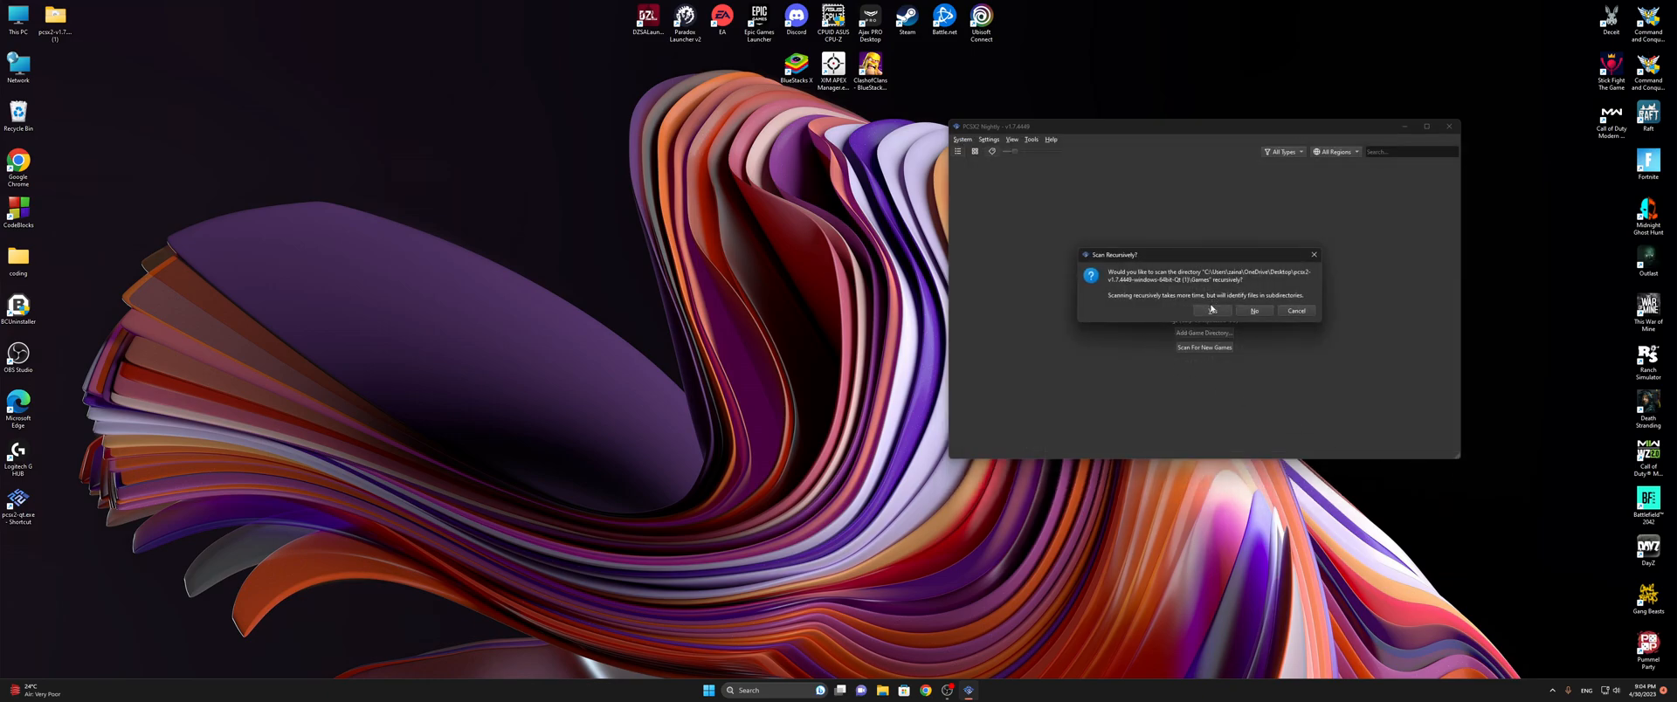
click(1212, 310)
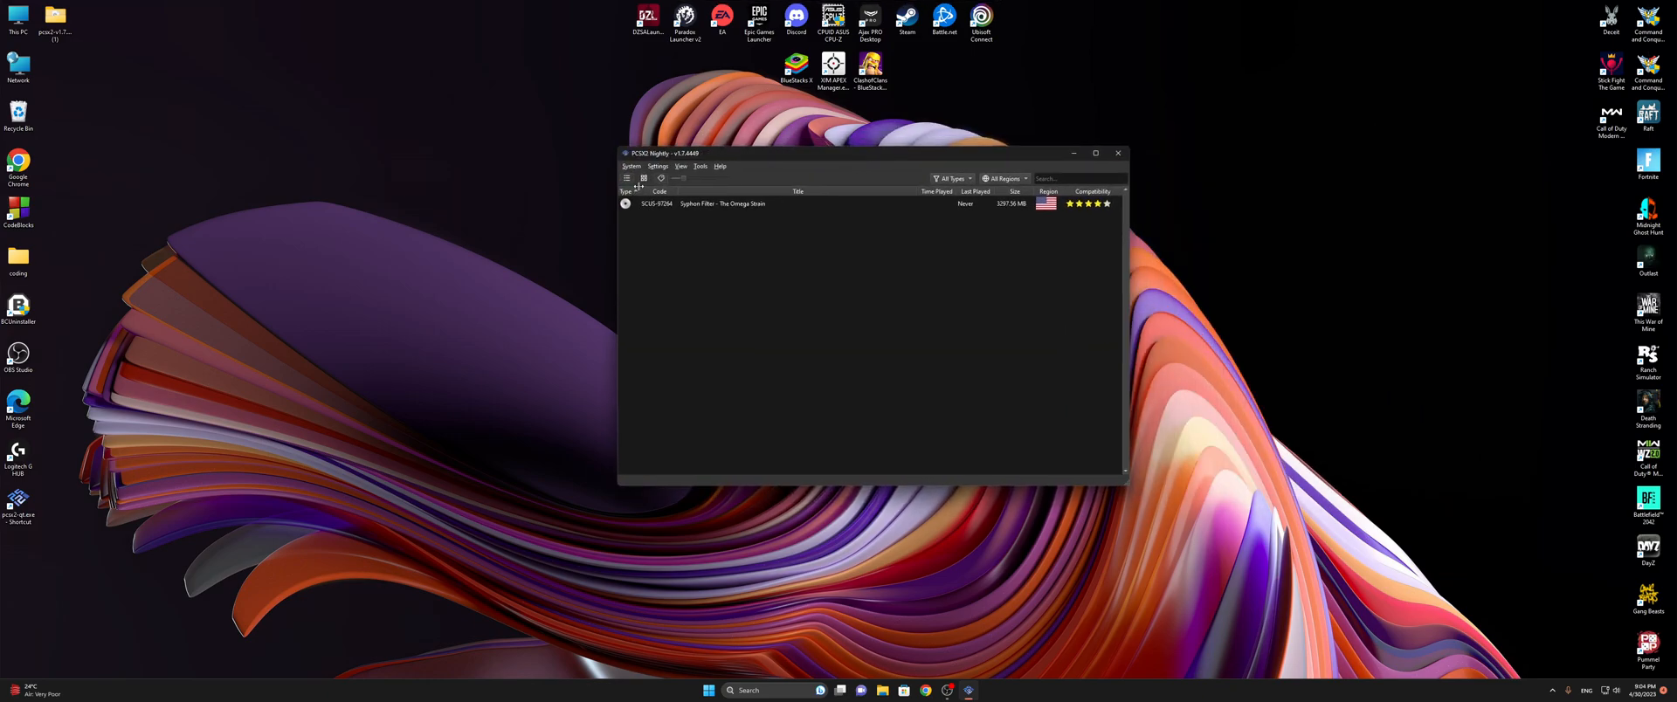
Show the game list as a cover grid and maximize the PCSX2 window
click(645, 179)
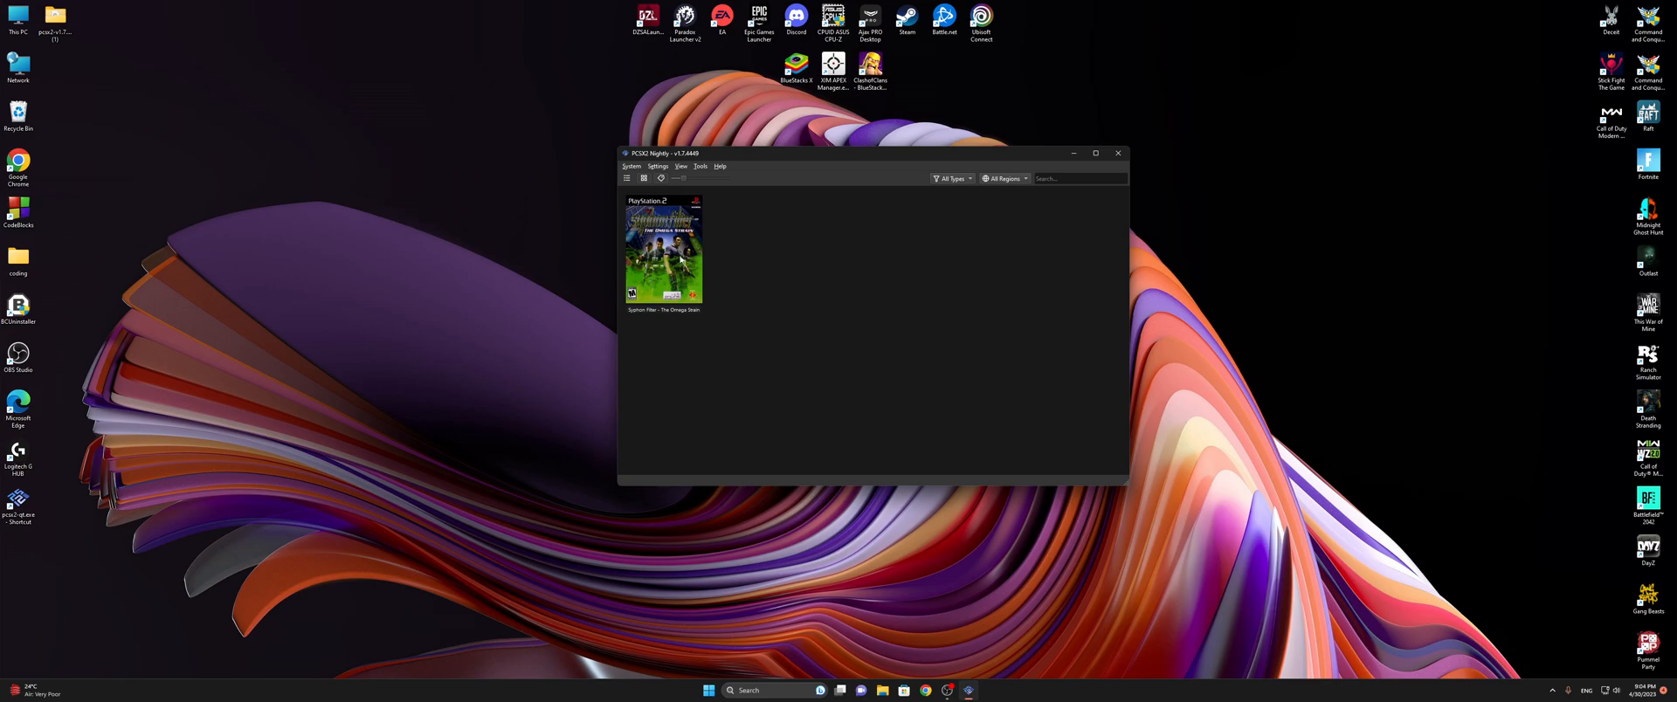
double_click(795, 157)
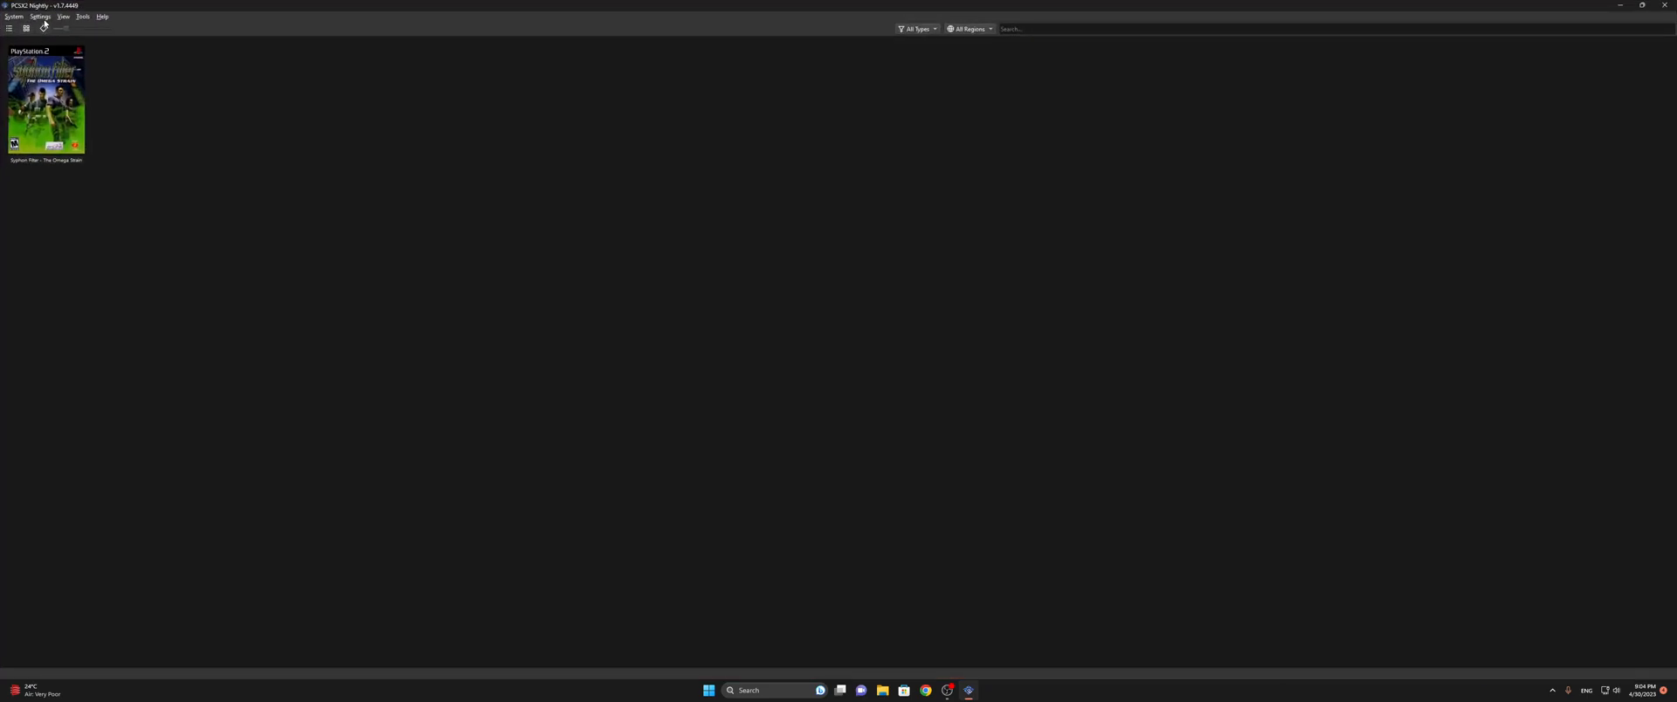
Run ipconfig in Command Prompt to read the computer's IPv4 address, and close the console
click(752, 691)
text(cmd)
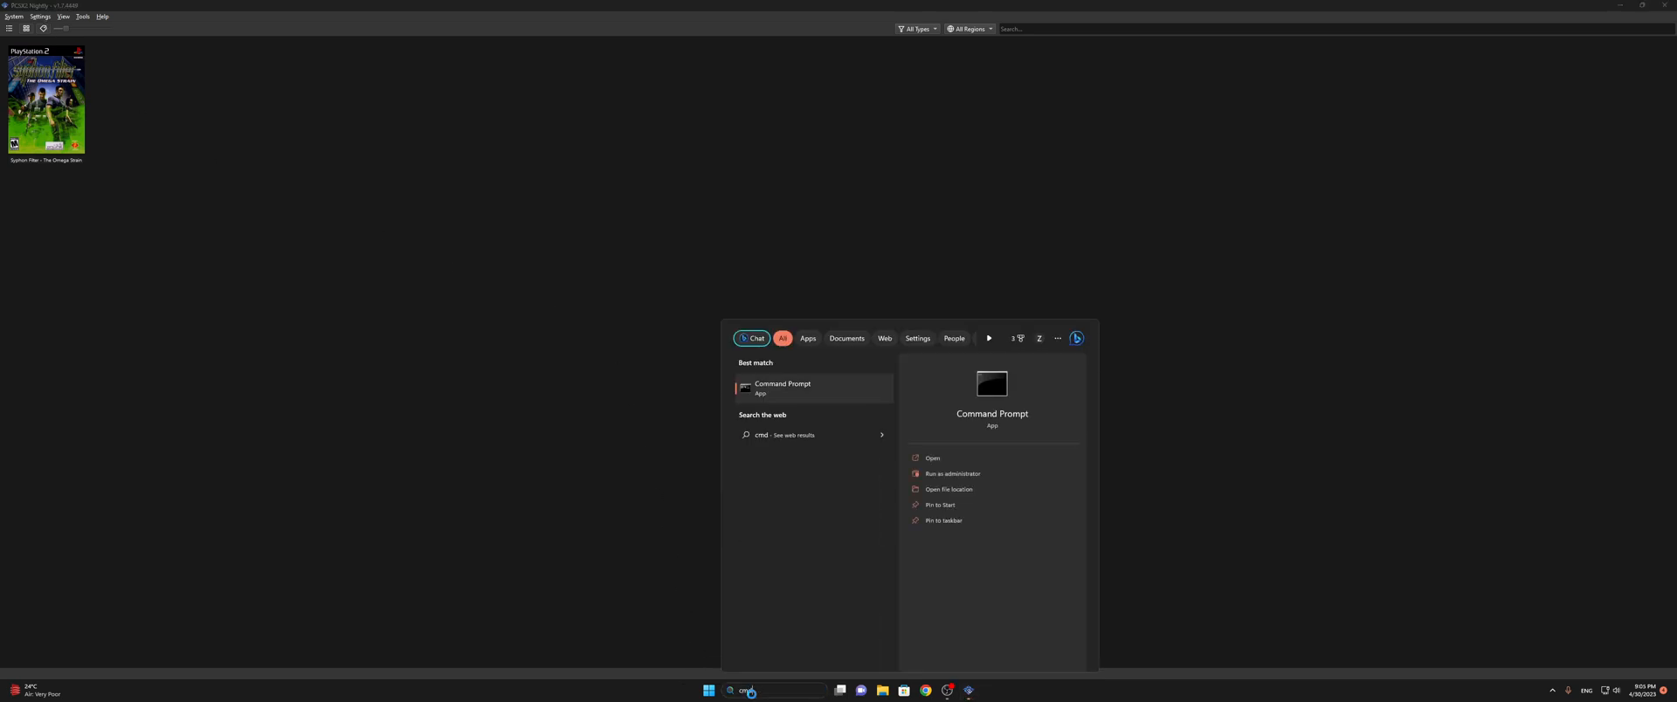
right_click(777, 391)
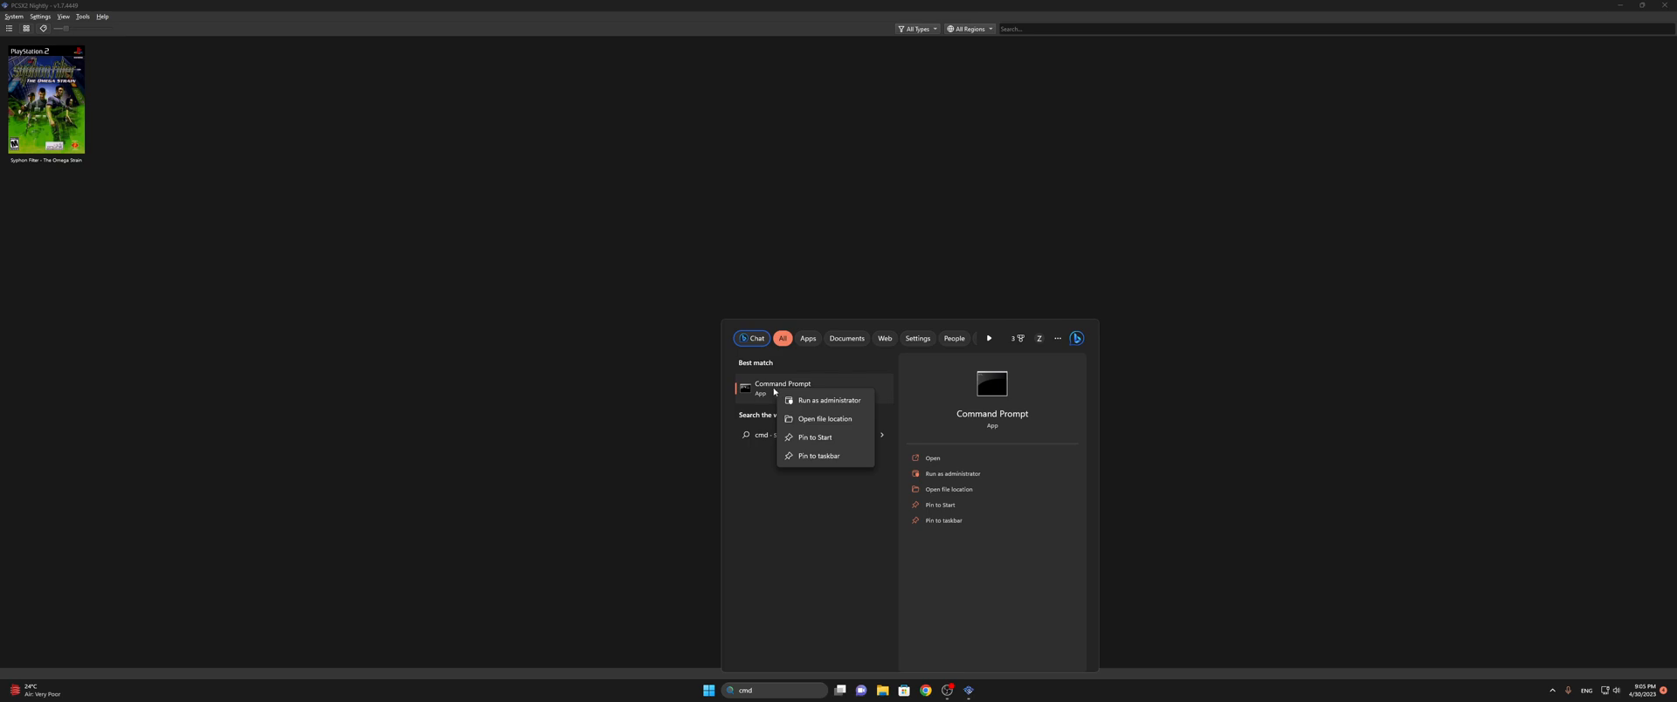
click(797, 394)
text(ipconfig)
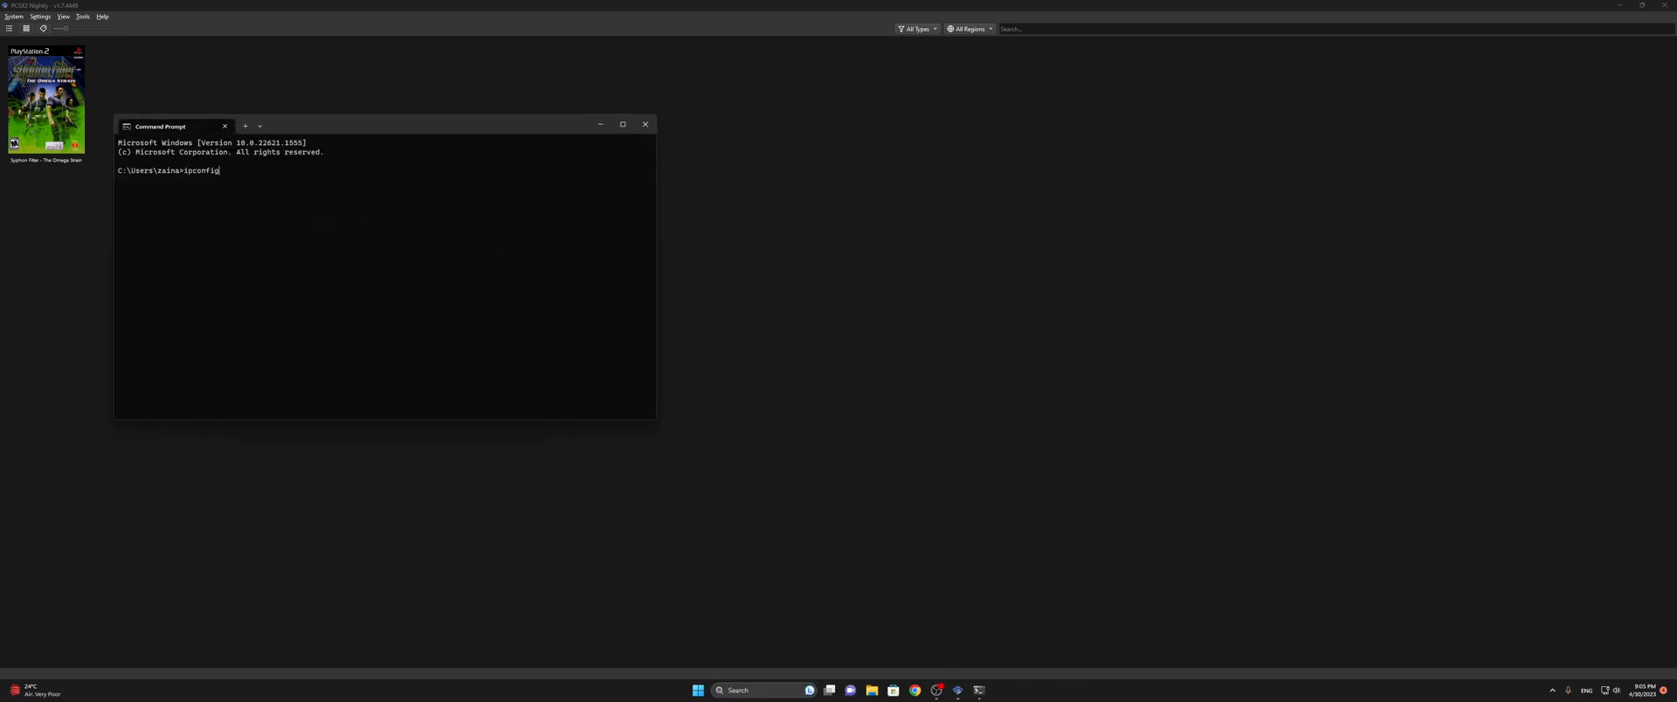
key(Return)
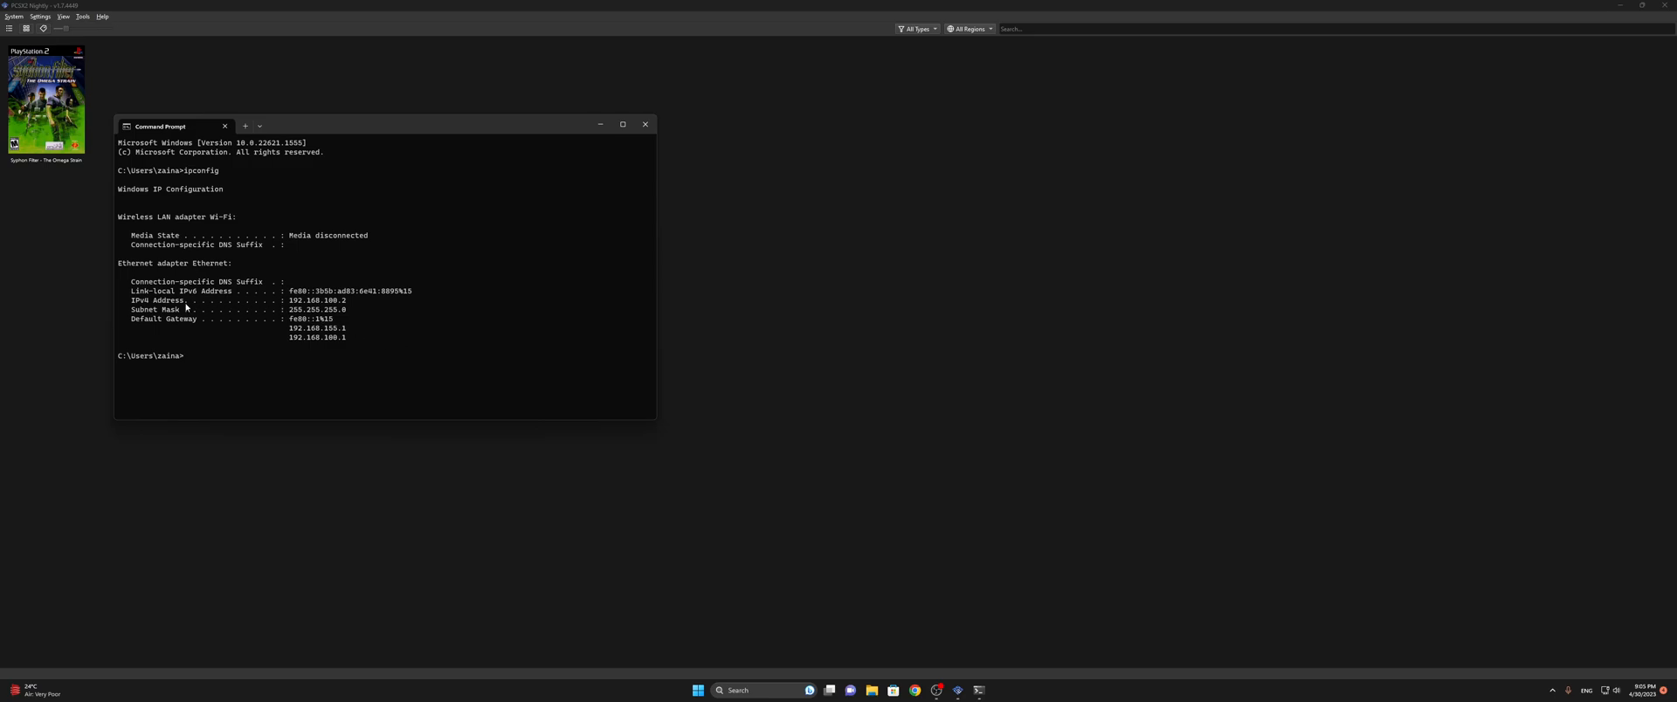
drag(290, 301, 346, 305)
click(324, 314)
click(641, 132)
Enable Ethernet and DHCP interception in the Network & HDD settings and set the PS2 address to 192.168.100.200
click(40, 16)
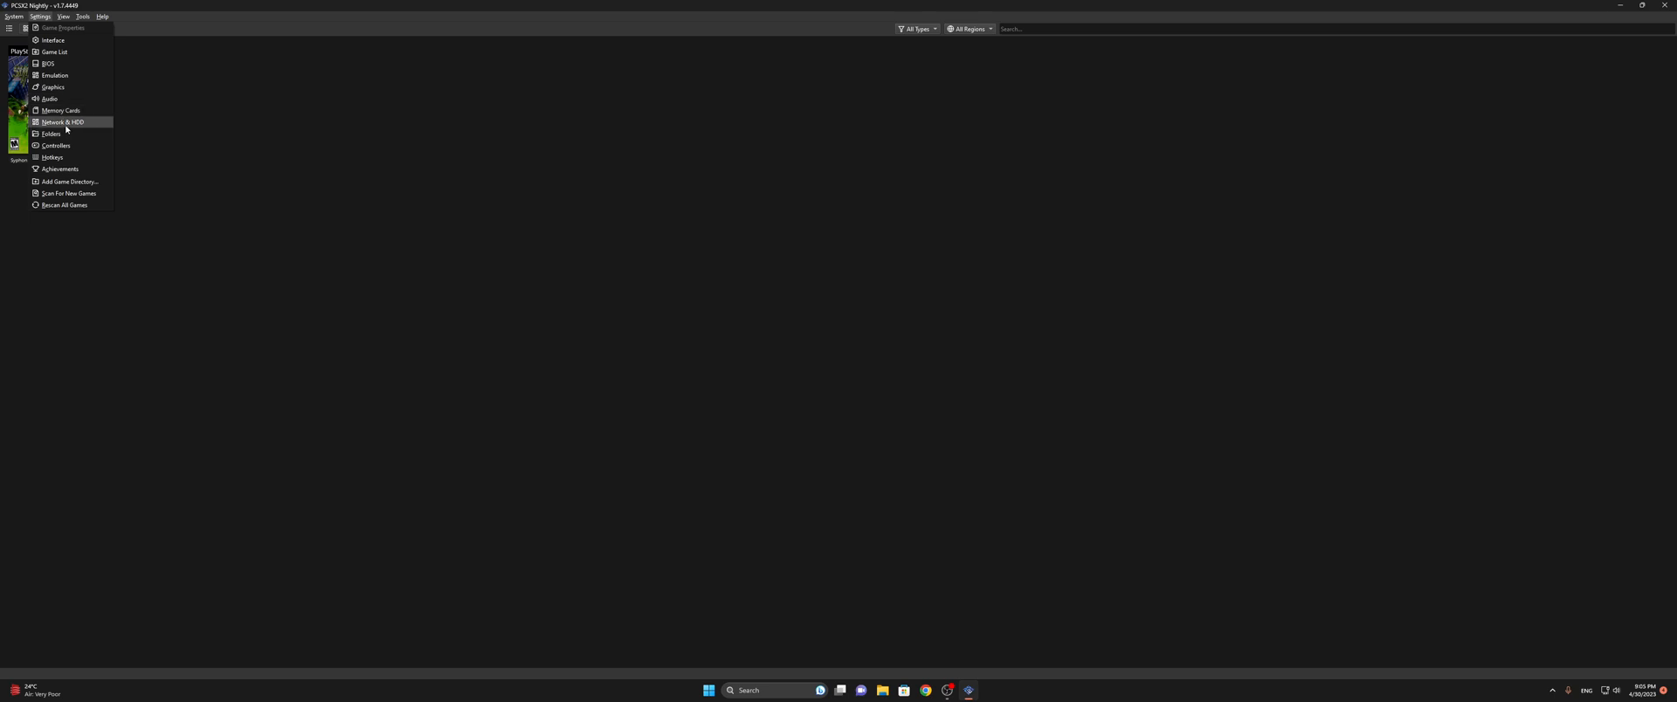
click(70, 122)
drag(776, 159, 526, 83)
click(484, 117)
click(537, 179)
key(Tab)
text(192.168.100.2)
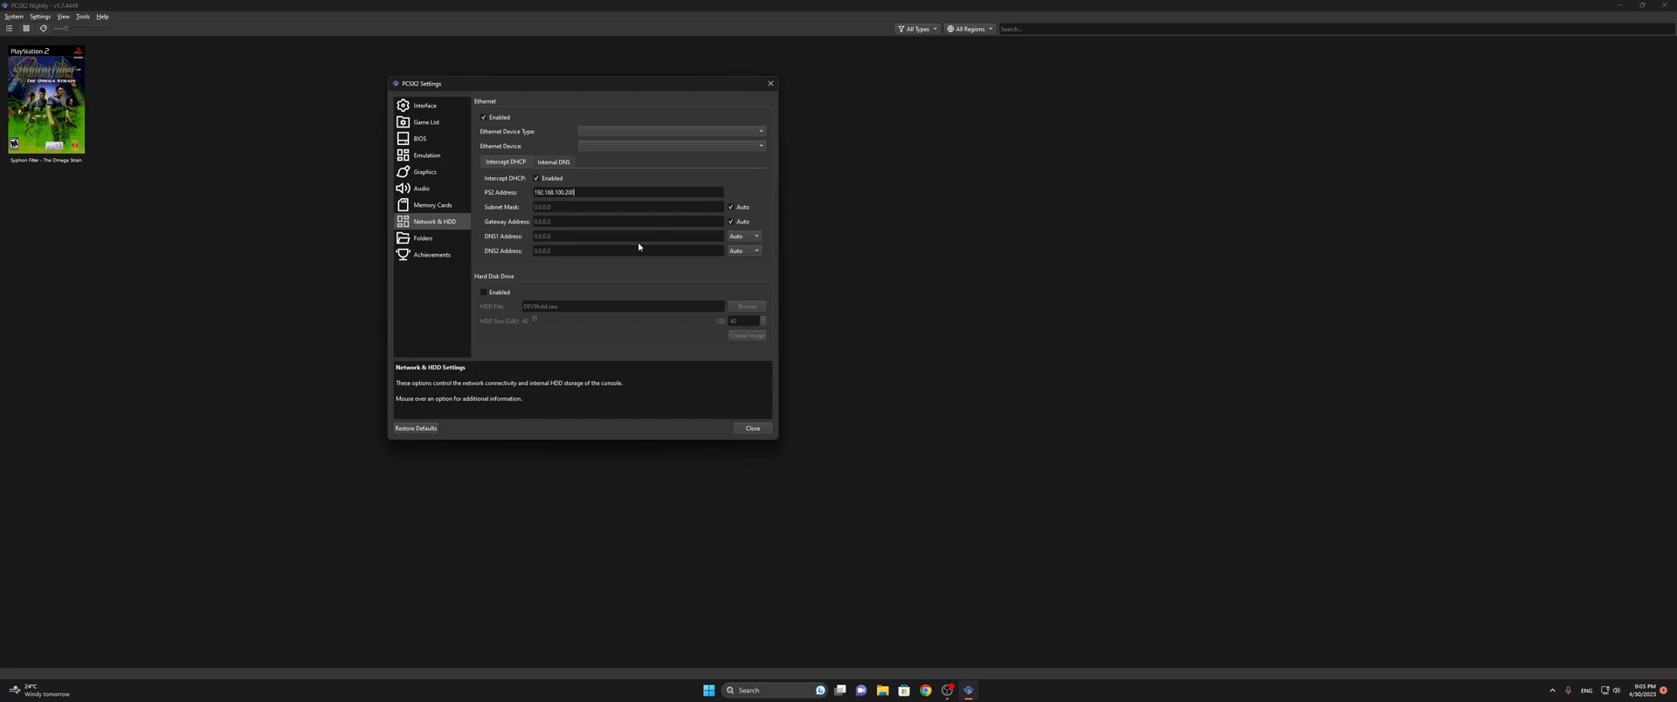
Set the Ethernet device type to PCAP Bridged and the Ethernet device to Ethernet
click(601, 131)
click(622, 145)
click(605, 131)
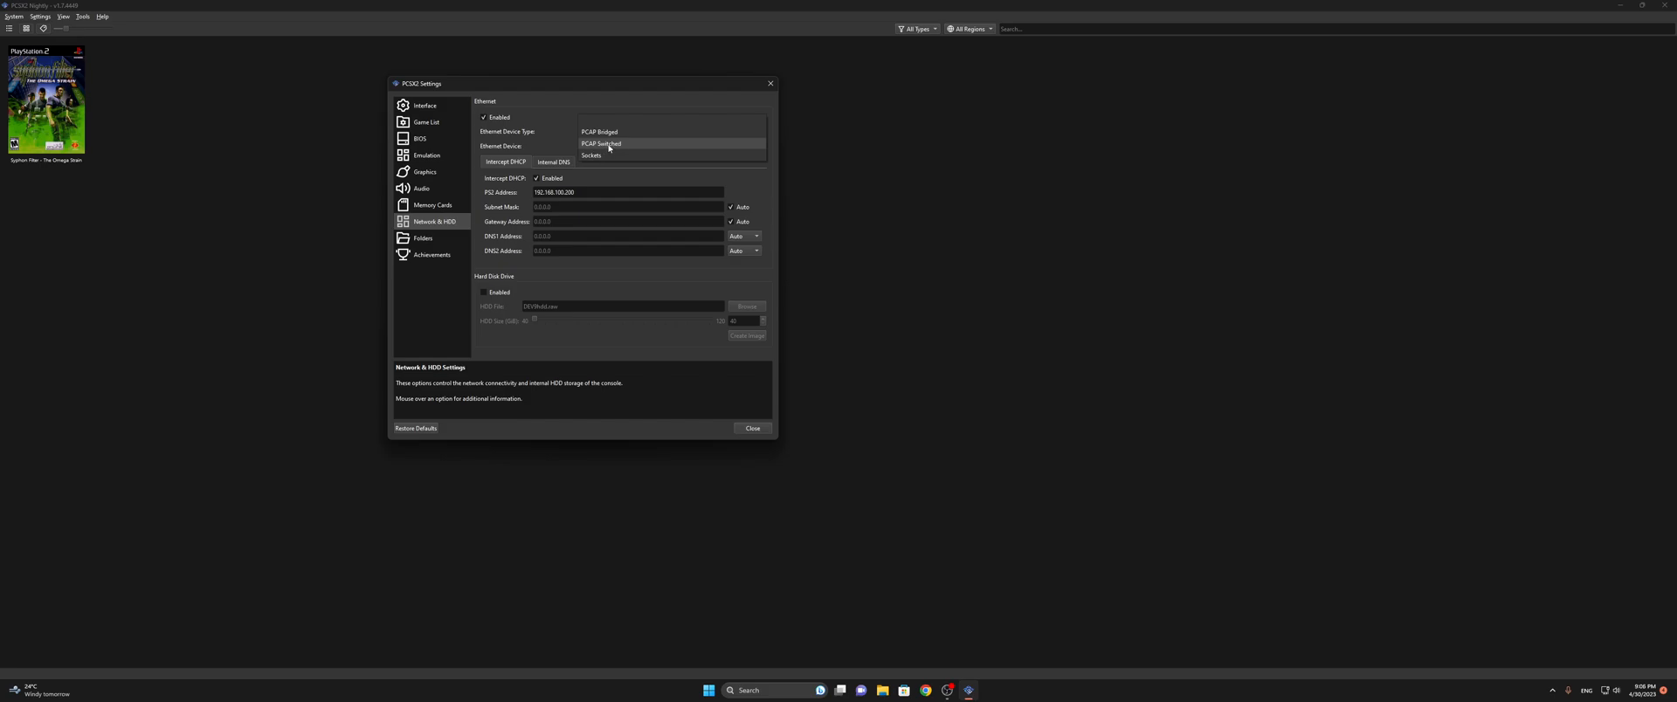
click(590, 132)
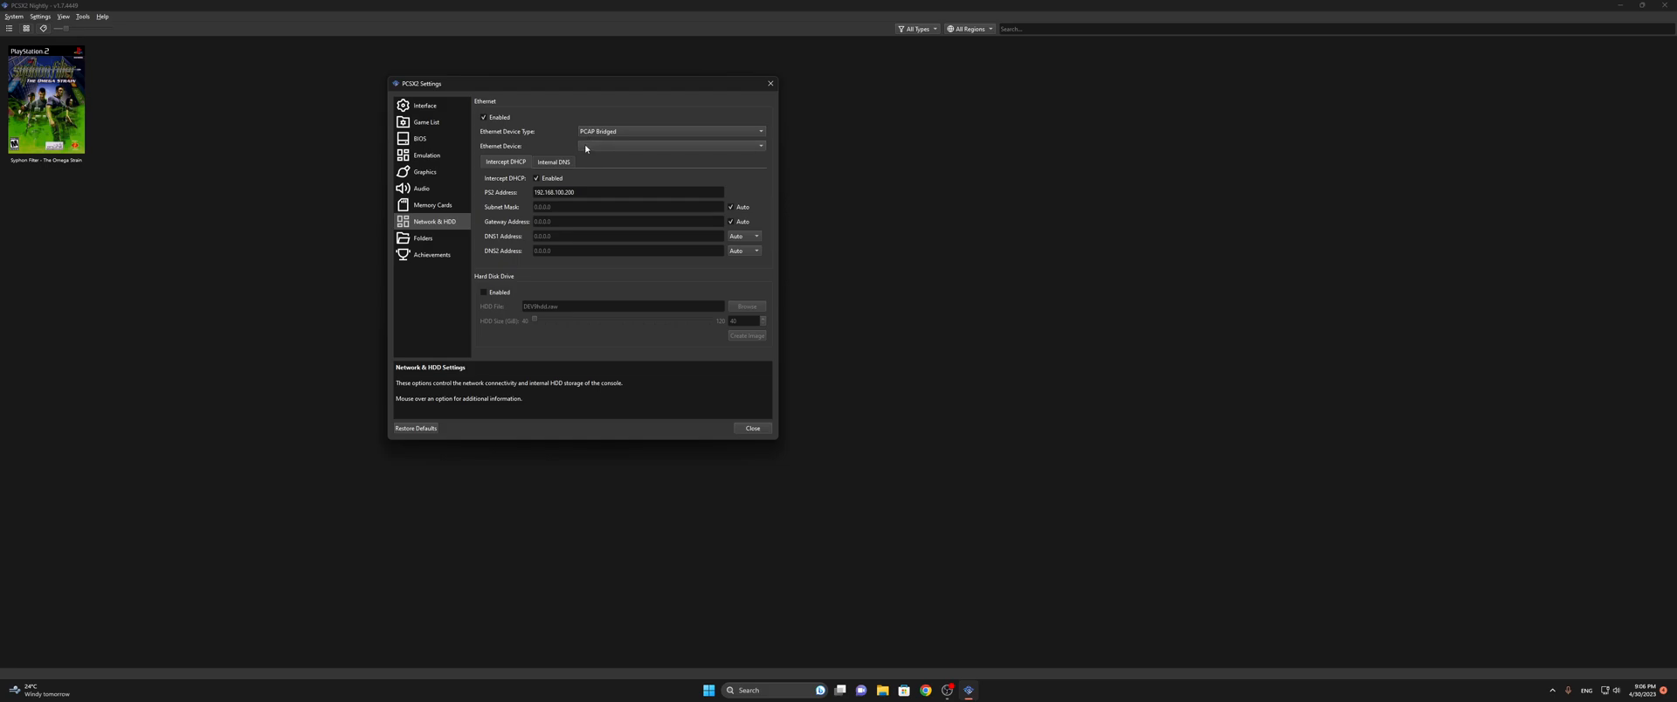
click(599, 132)
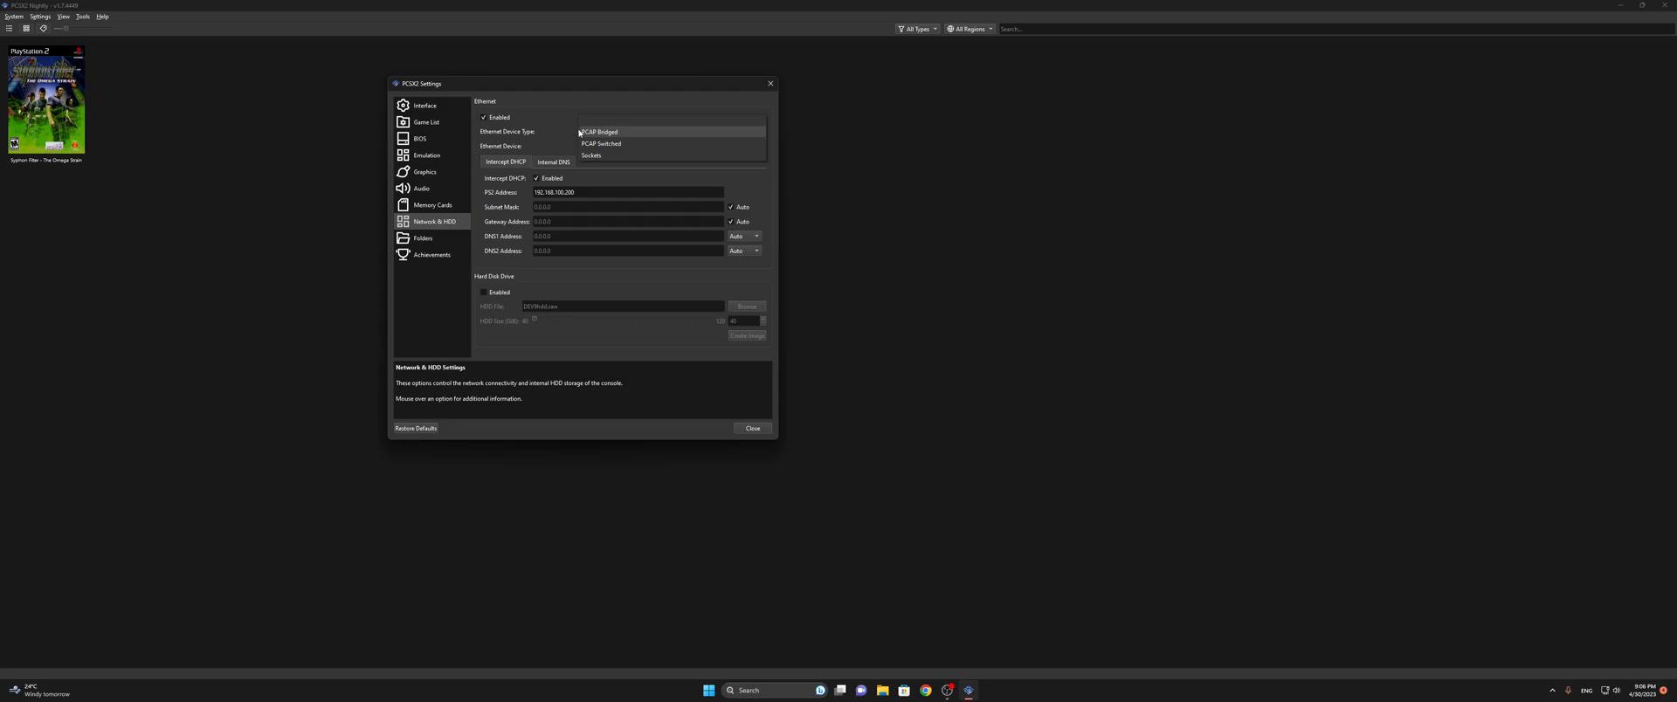
click(587, 134)
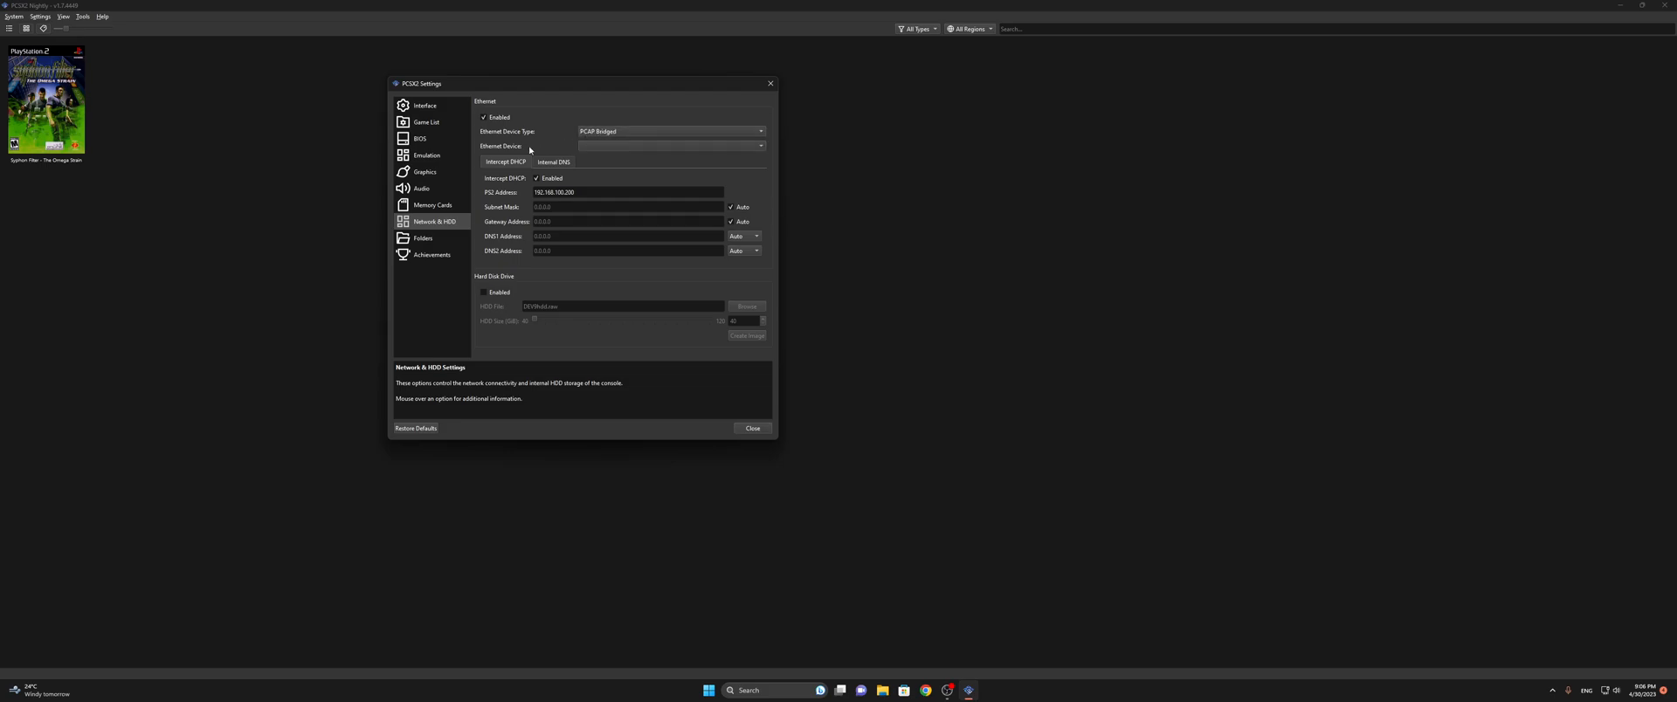
click(589, 145)
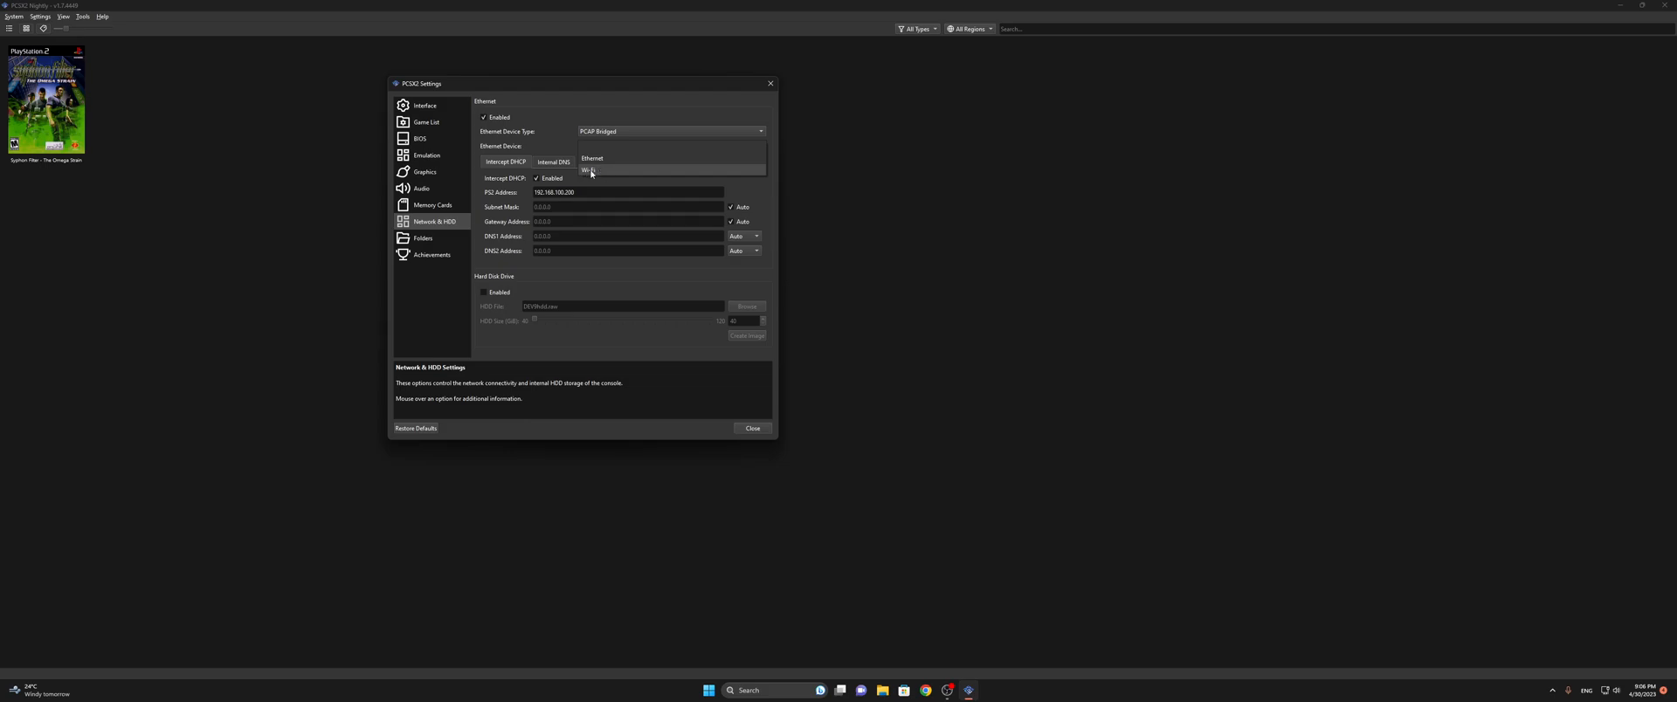
click(588, 159)
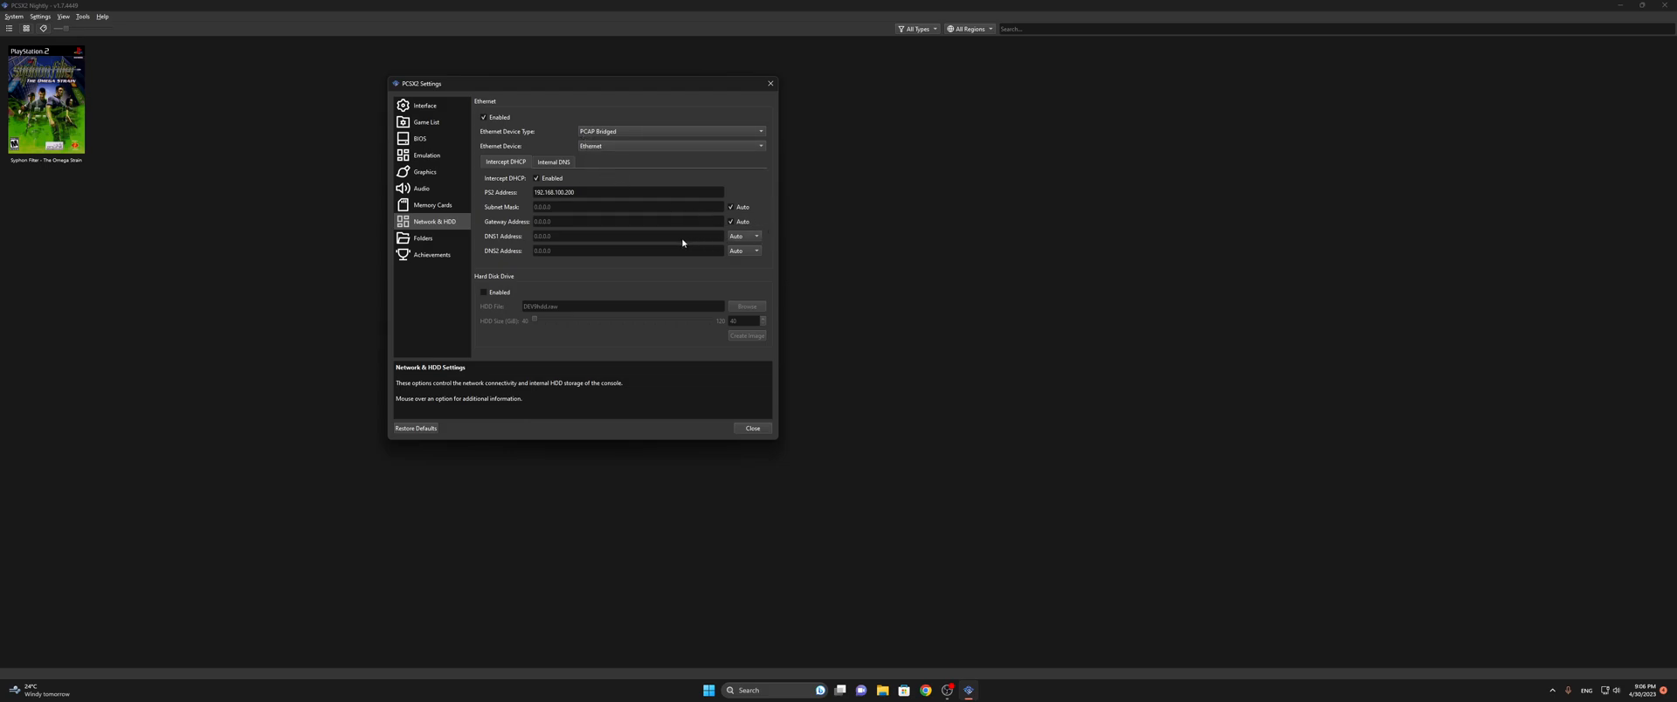
Set the DNS1 address manually to 67.222.156.250
click(744, 235)
click(741, 240)
triple_click(604, 233)
text(67.222.156.250)
Select the SCPH-90001 USA Console BIOS image and check the Interface and Emulation settings
click(433, 140)
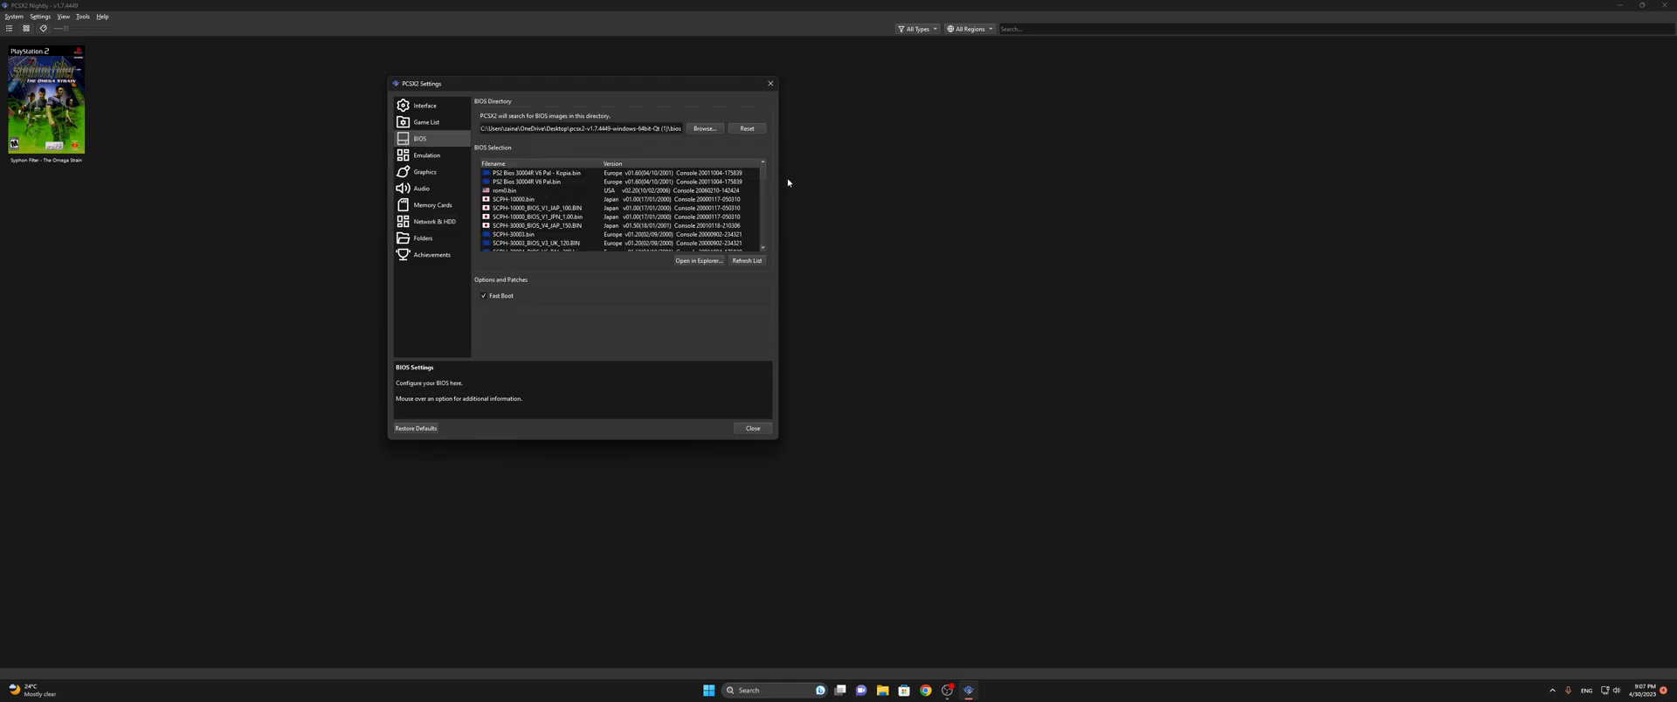
drag(761, 173, 768, 229)
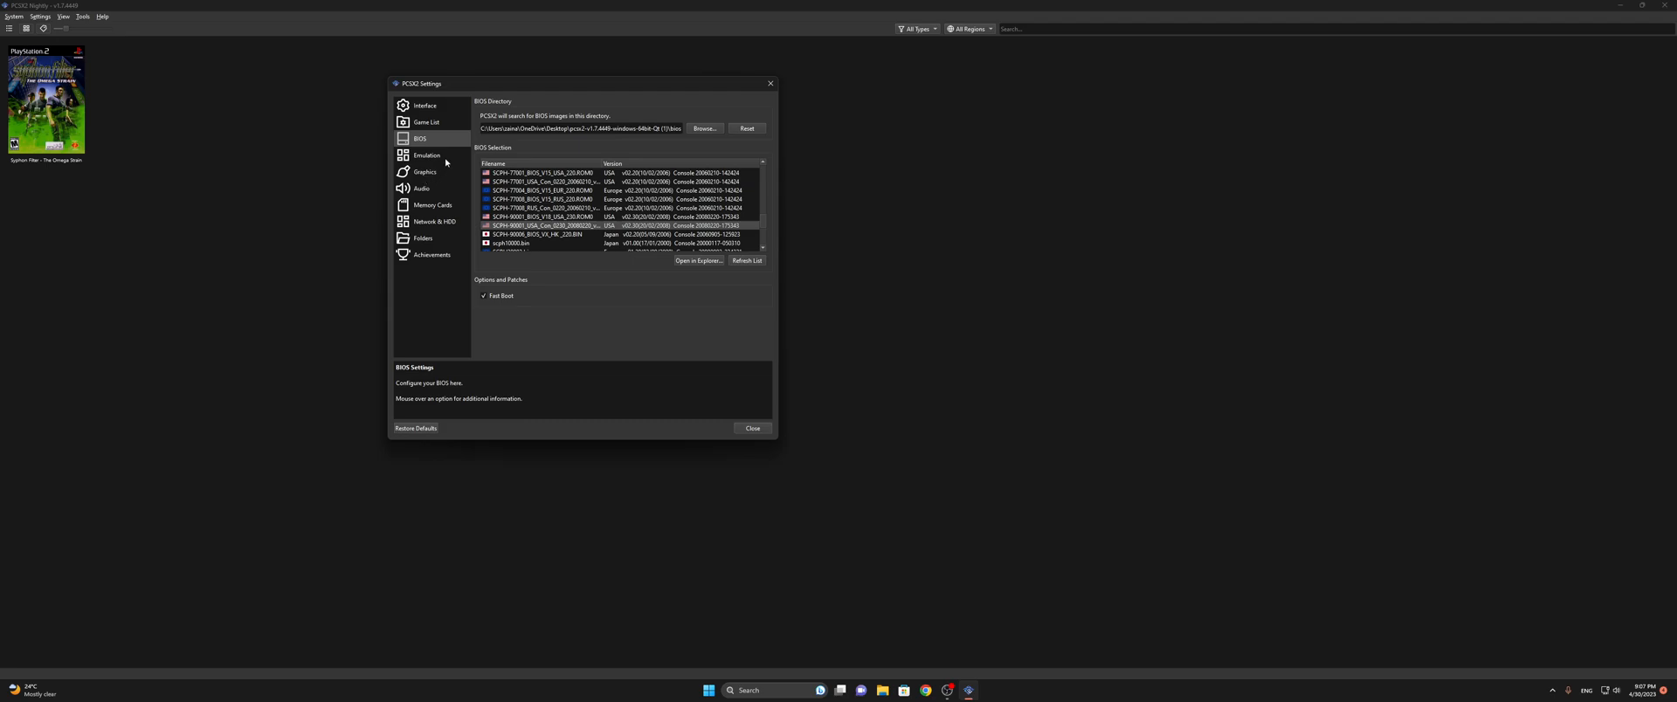
click(427, 111)
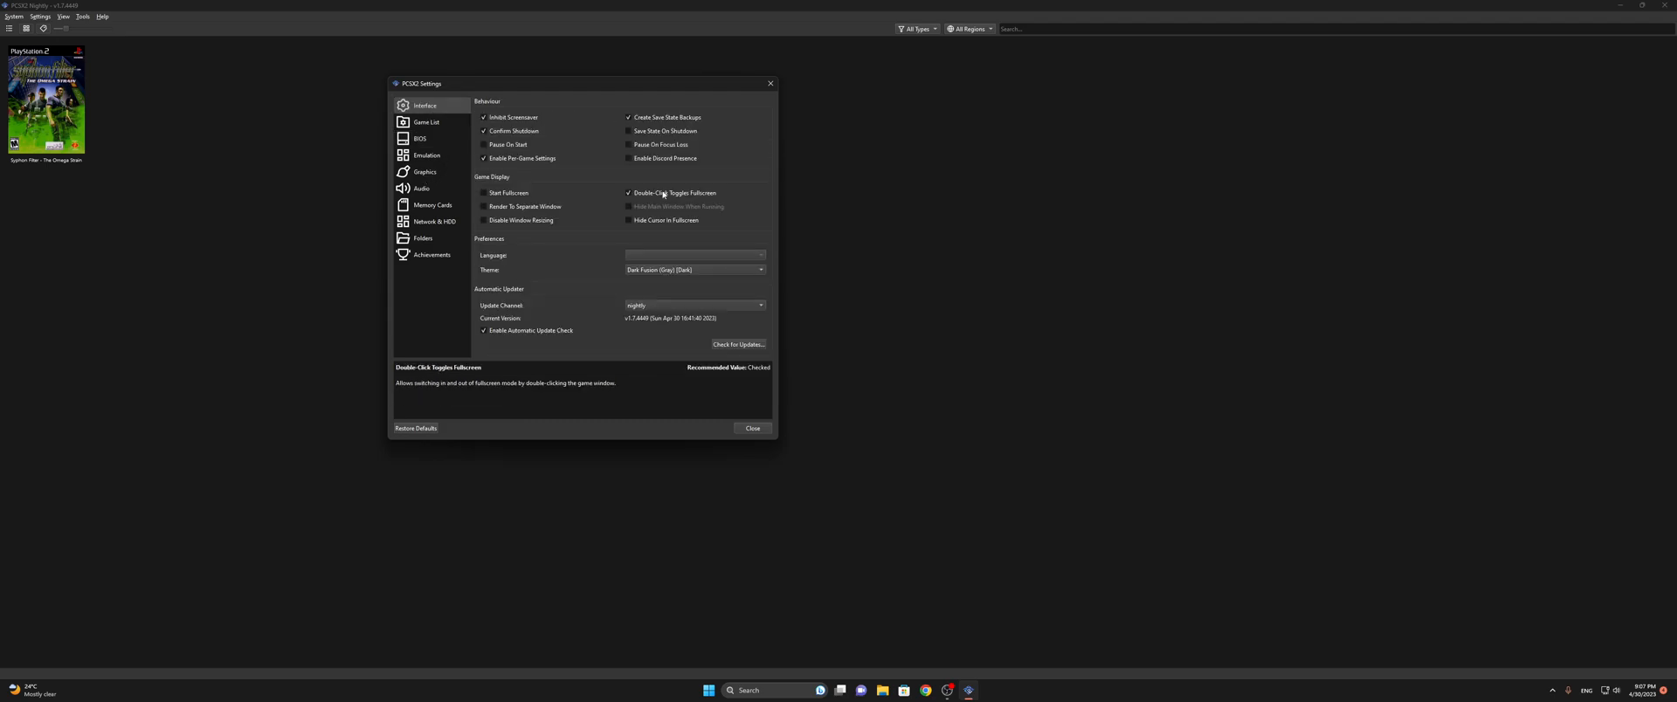
click(418, 155)
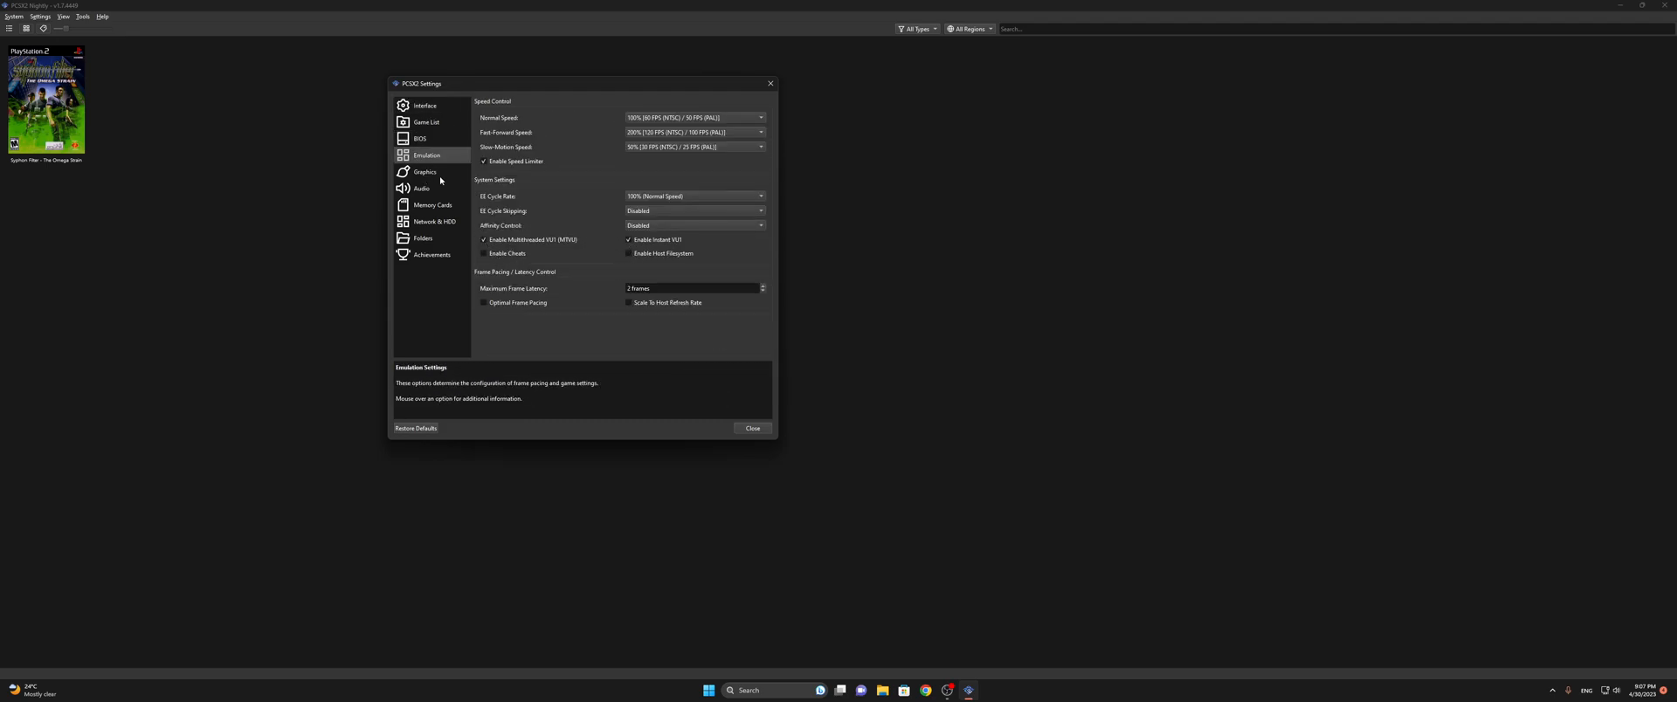
Set the graphics renderer to Vulkan and the adapter to NVIDIA GeForce RTX 2070 SUPER
click(427, 176)
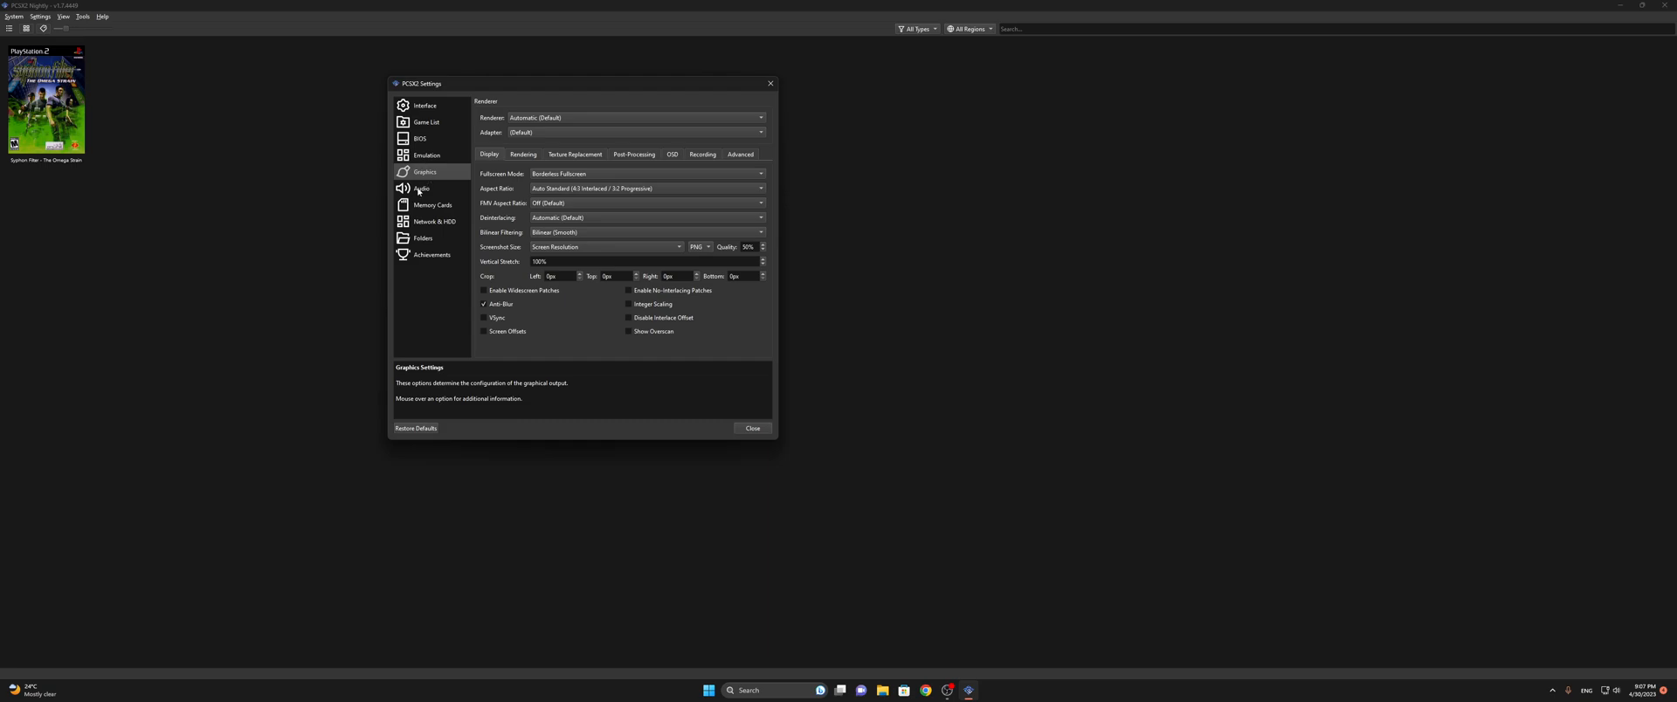
click(555, 117)
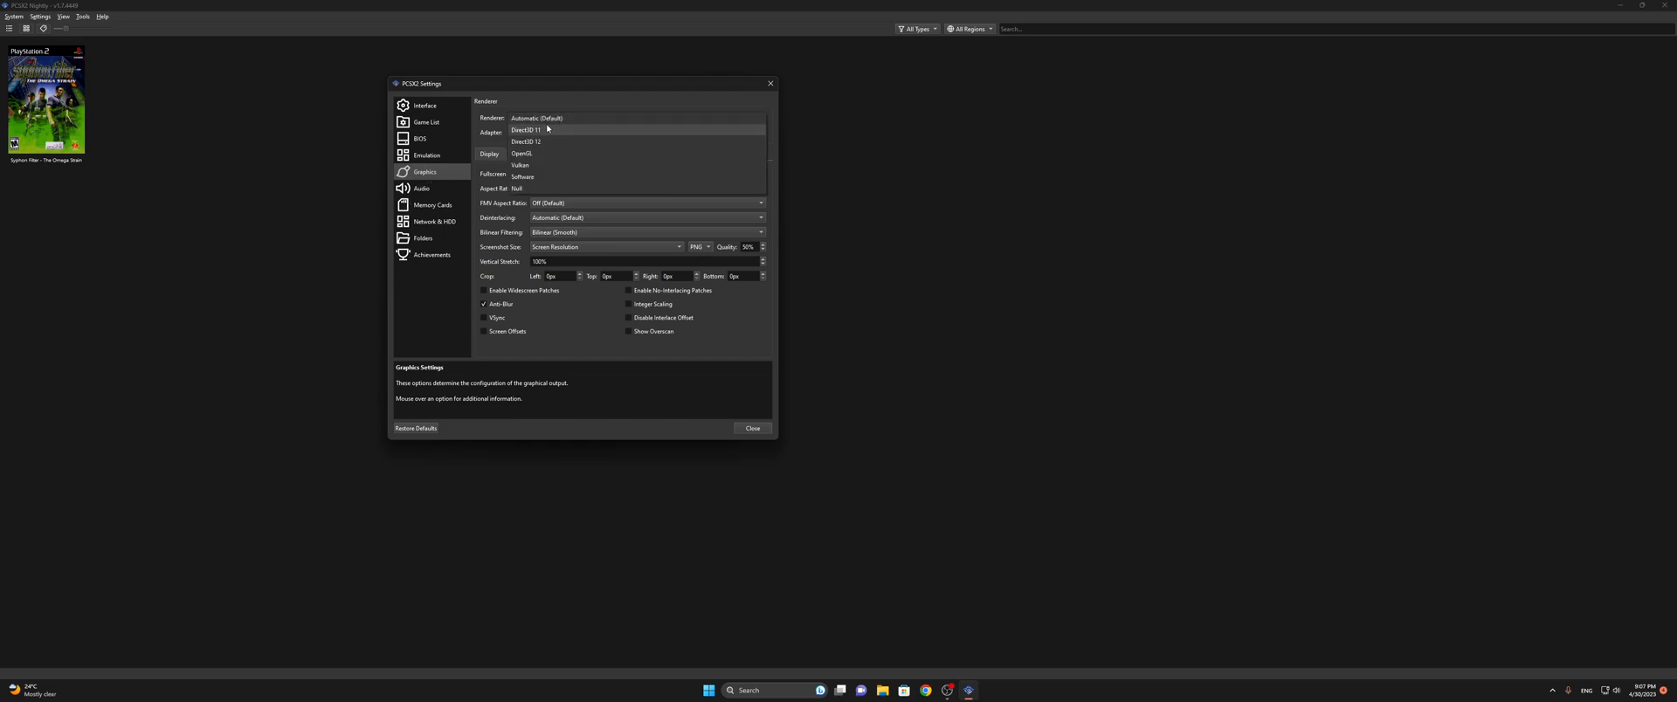
click(521, 165)
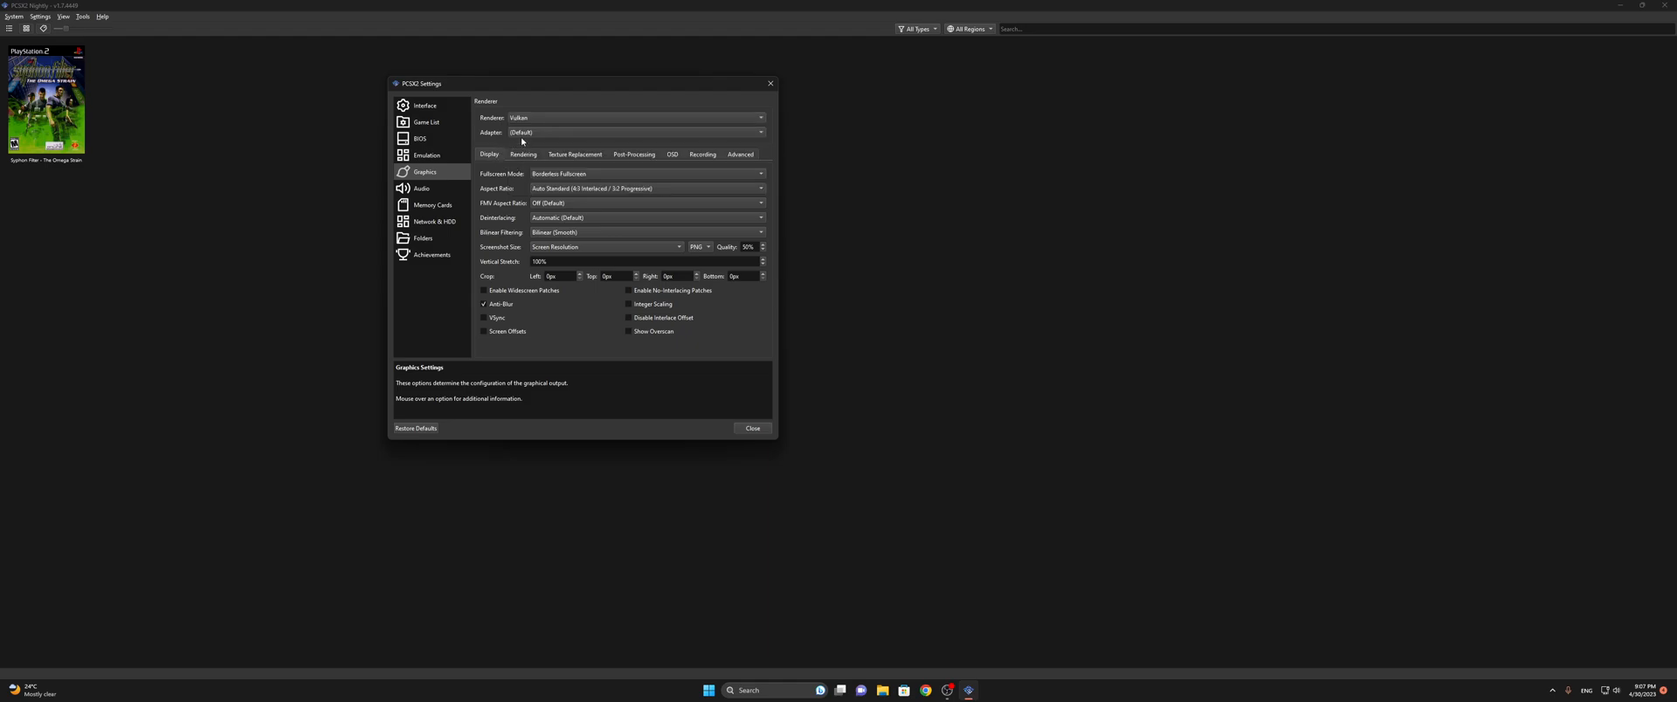
click(511, 132)
click(524, 143)
Set the aspect ratio and FMV aspect ratio to Widescreen (16:9) and enable widescreen patches
click(554, 189)
click(556, 213)
click(557, 203)
click(557, 238)
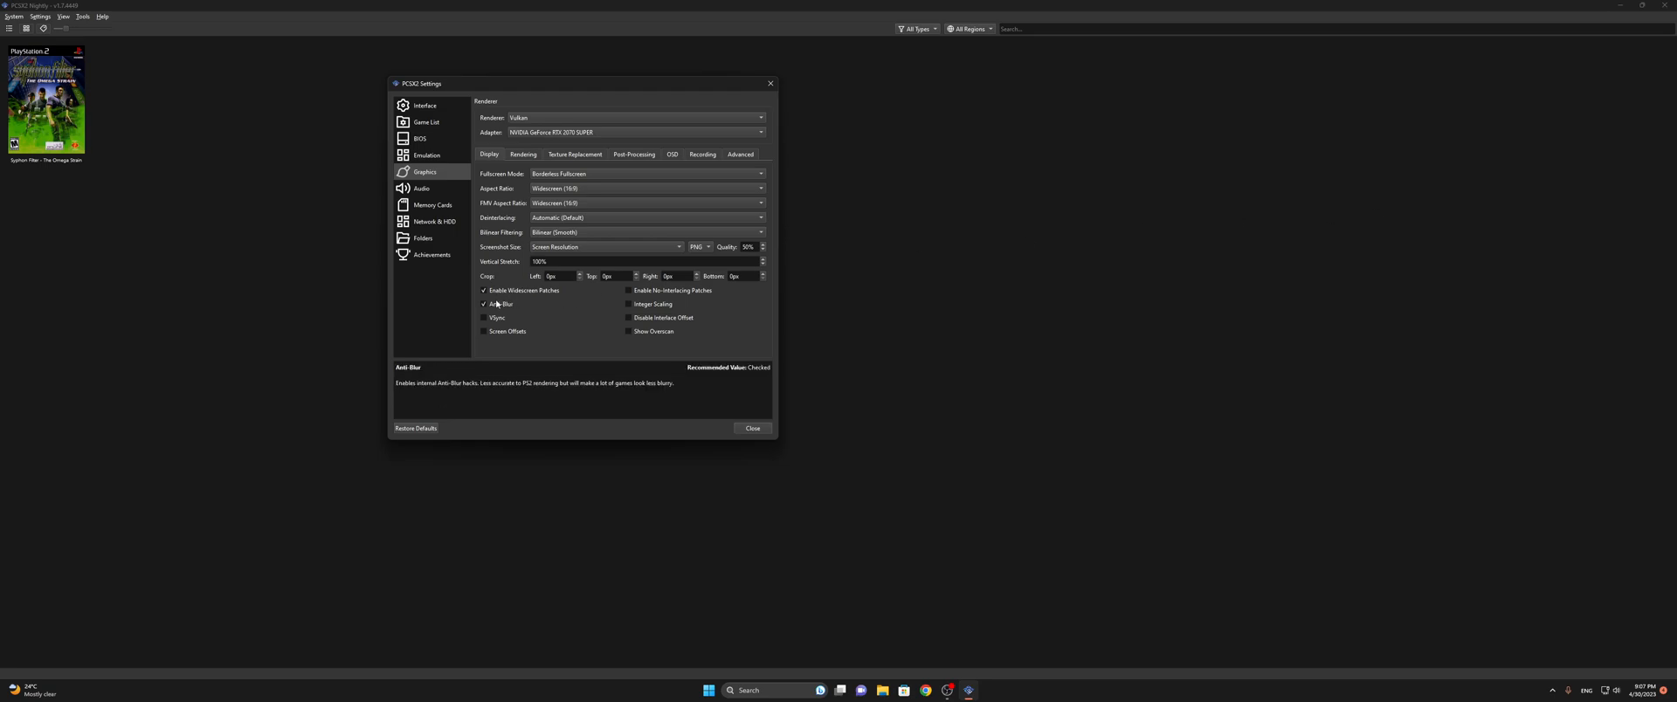
Turn off Show Indicators and Warn About Unsafe Settings in the on-screen display options
click(622, 156)
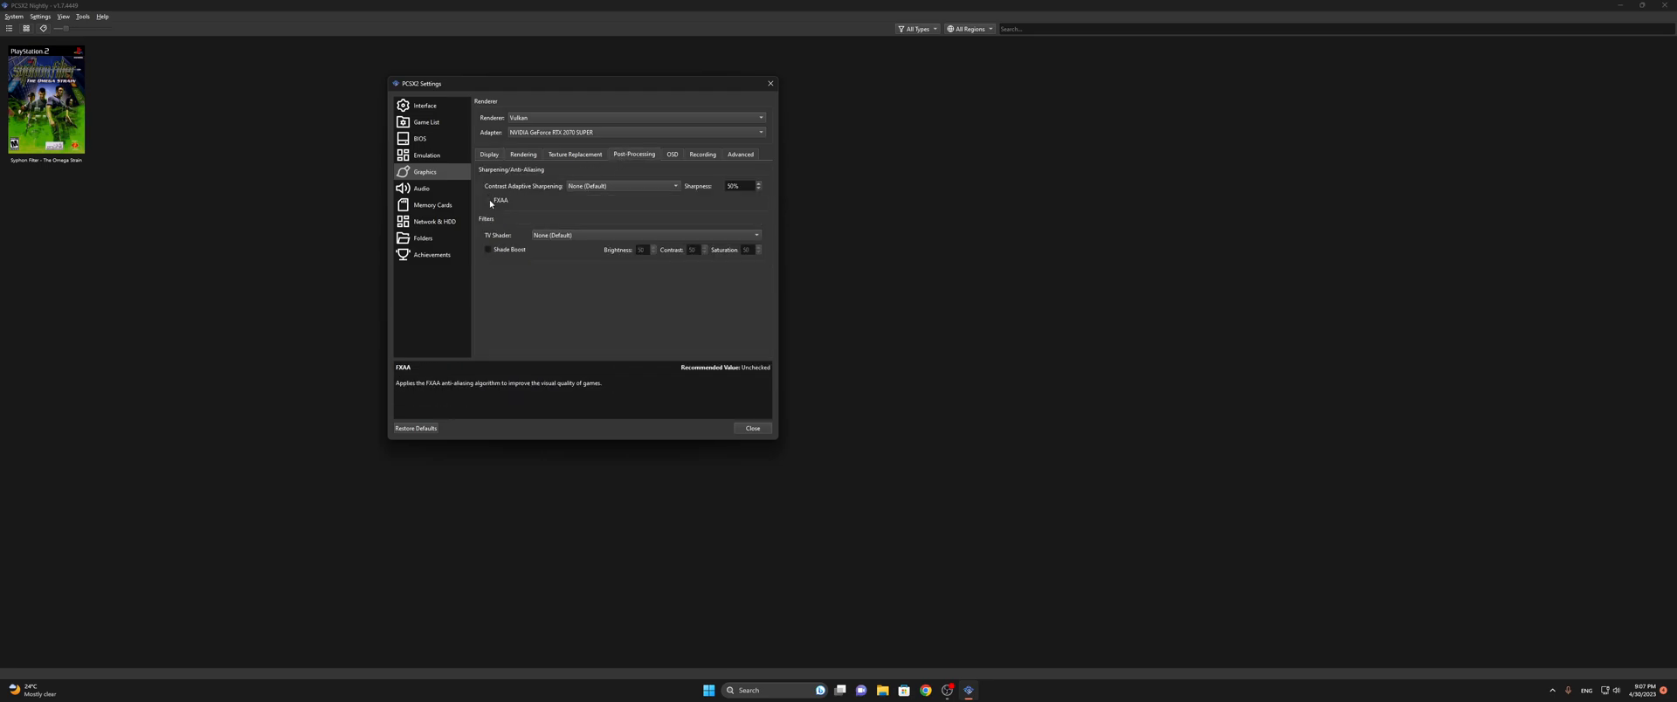
click(671, 155)
click(628, 243)
click(627, 272)
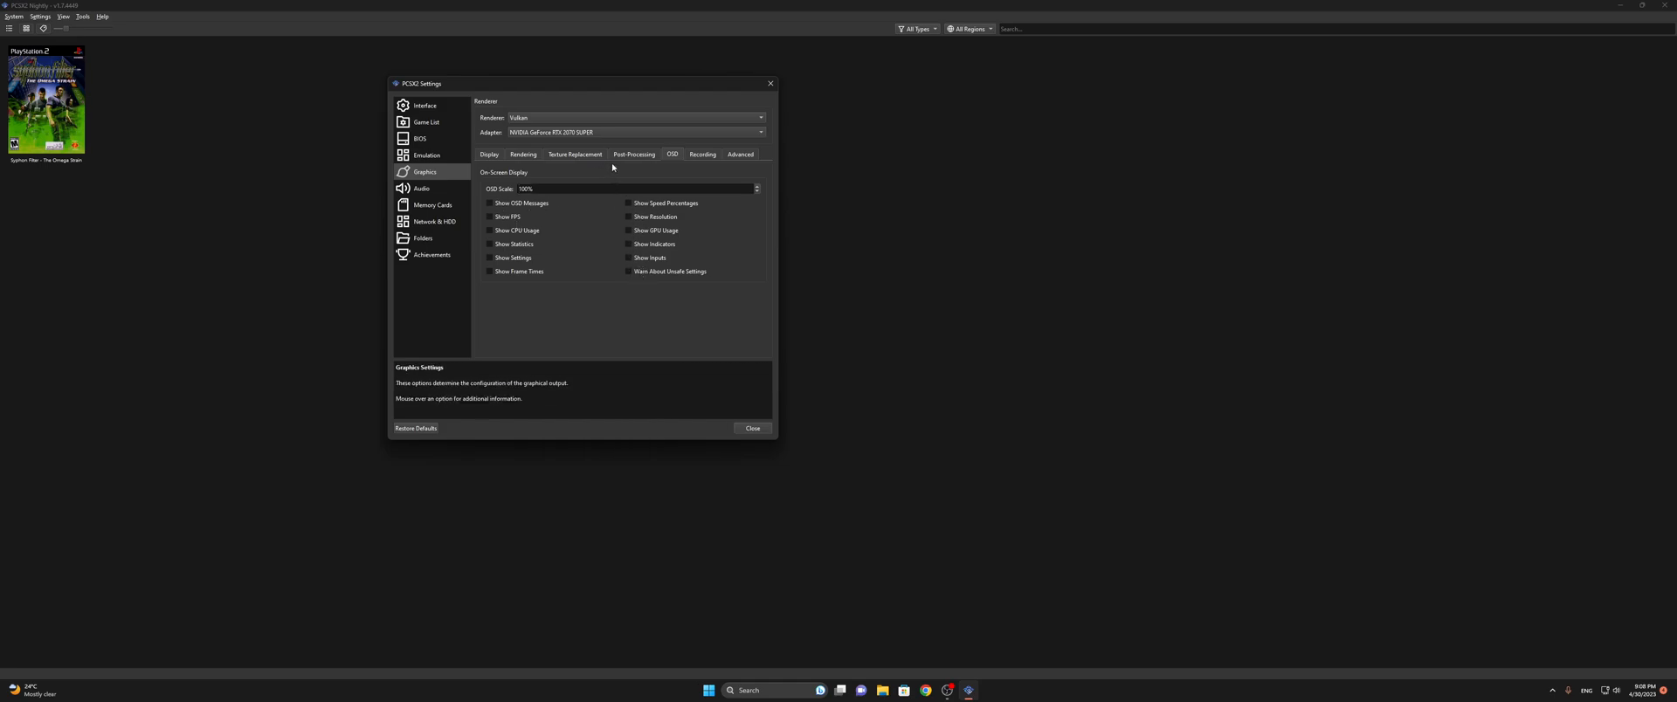
Set the internal resolution to 8x Native (~2880p/5K) and close the settings
click(523, 154)
click(563, 173)
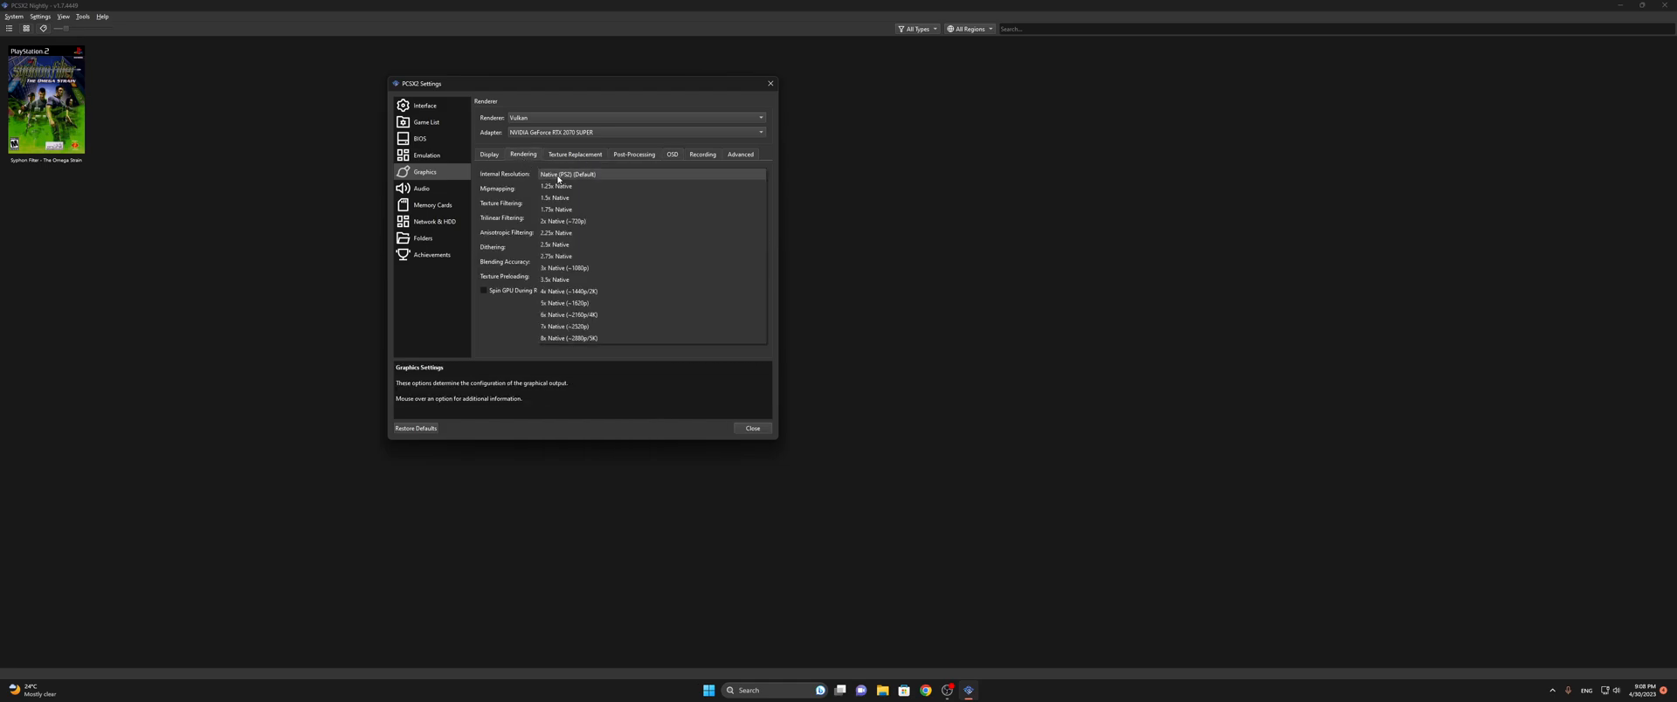
click(556, 338)
click(603, 174)
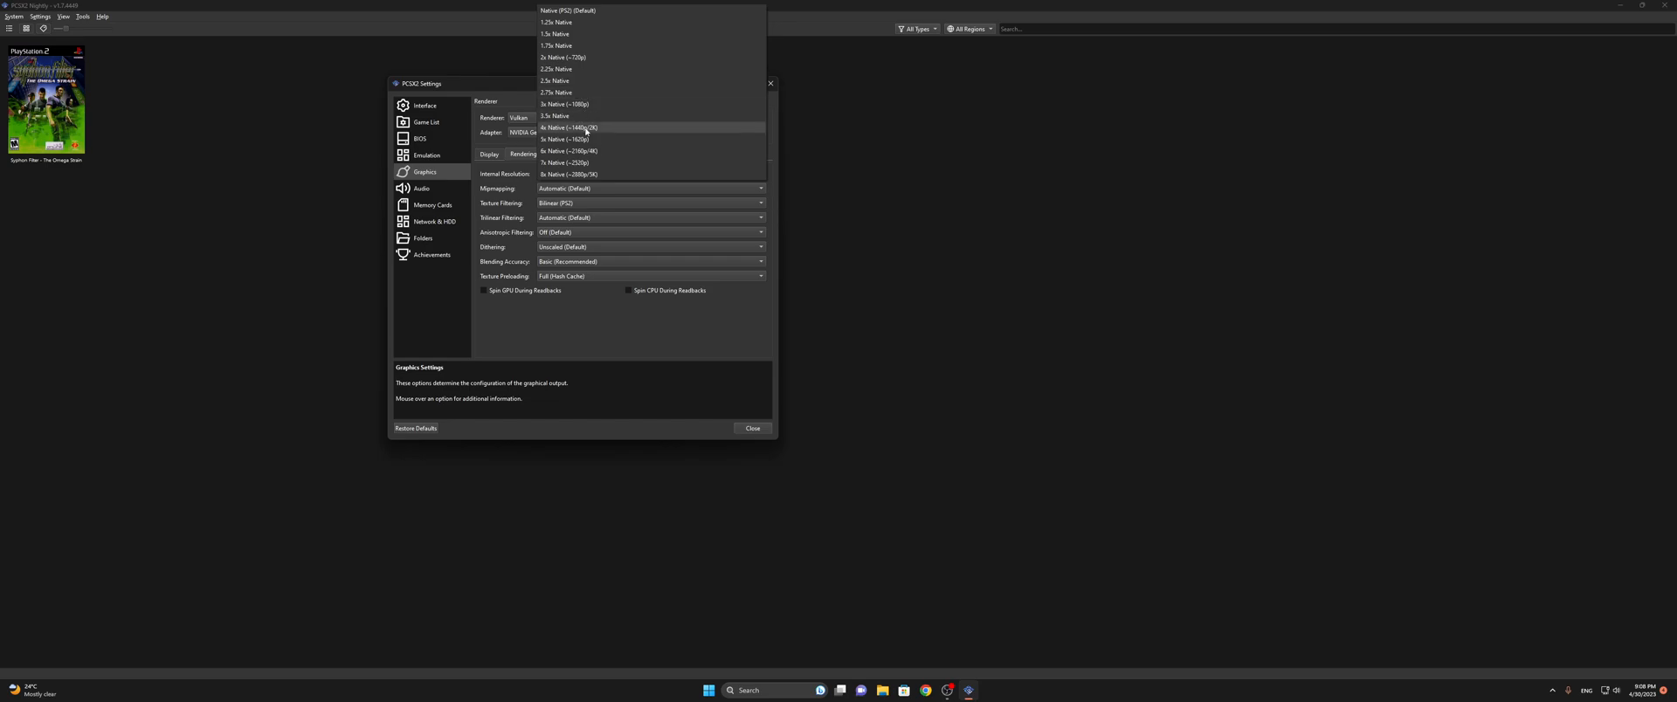
click(588, 174)
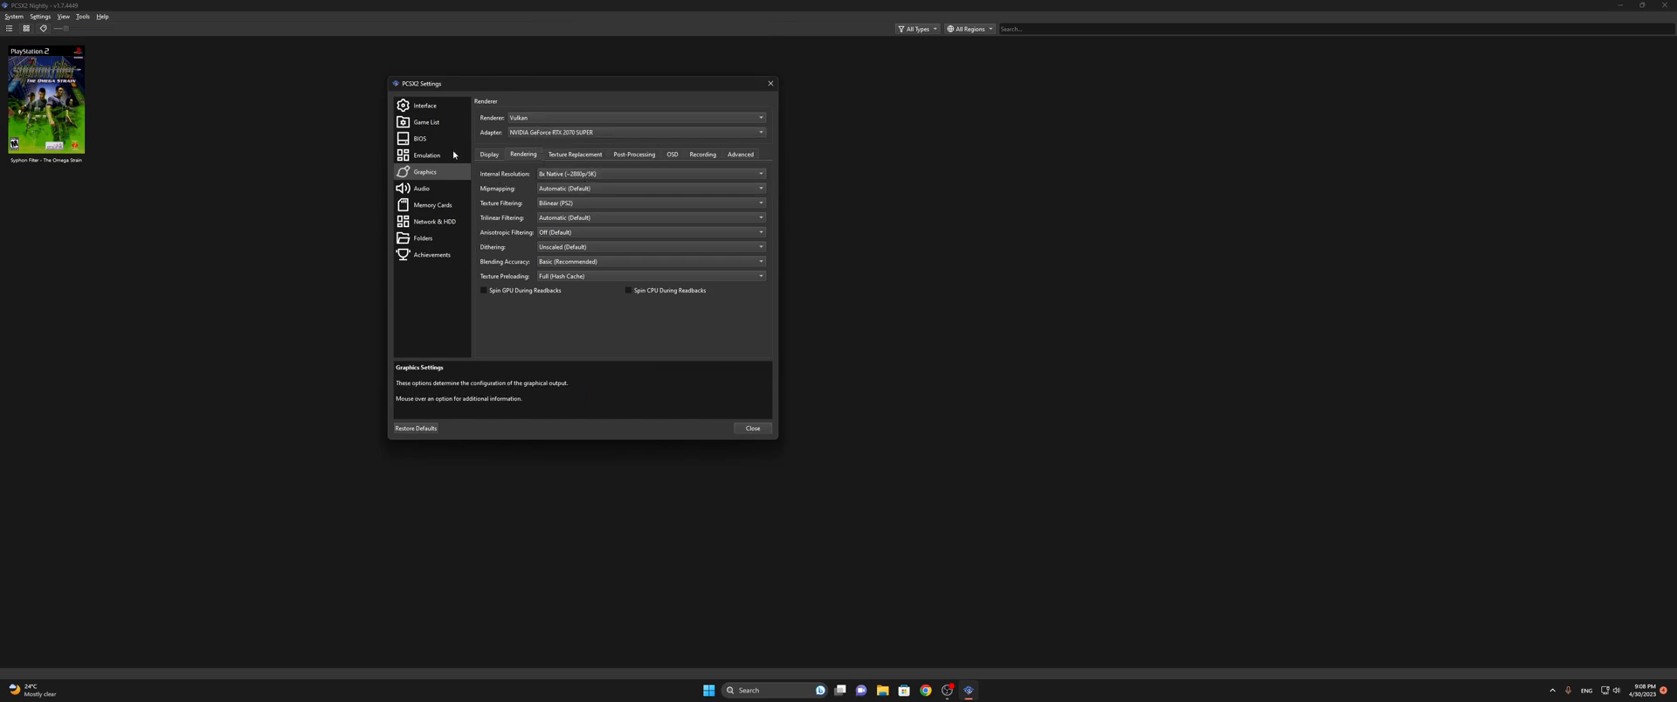
click(486, 157)
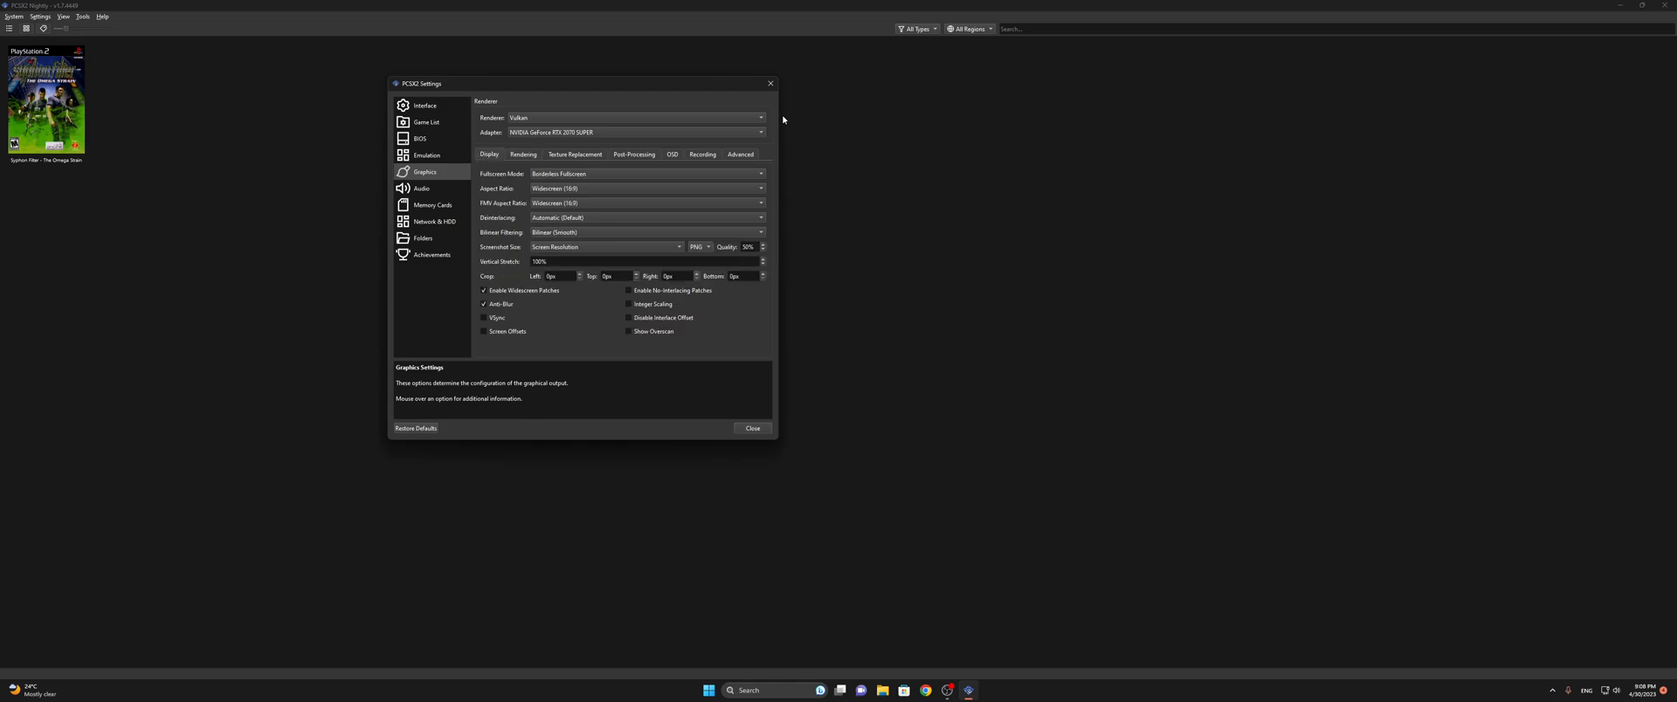
click(770, 83)
Check the DualShock 2 key bindings for Controller Port 1 and close the controller settings
click(40, 17)
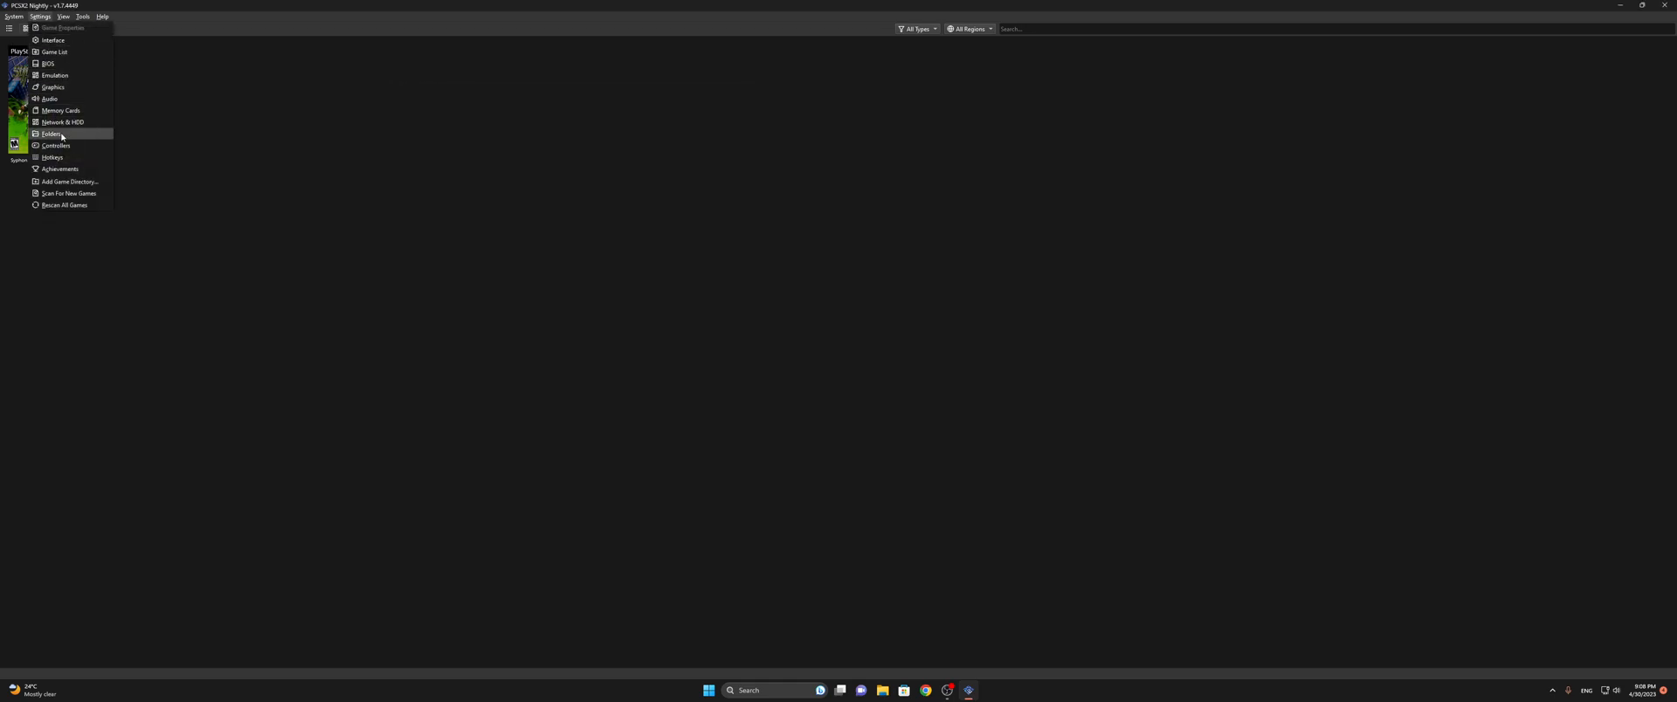
click(56, 145)
click(554, 204)
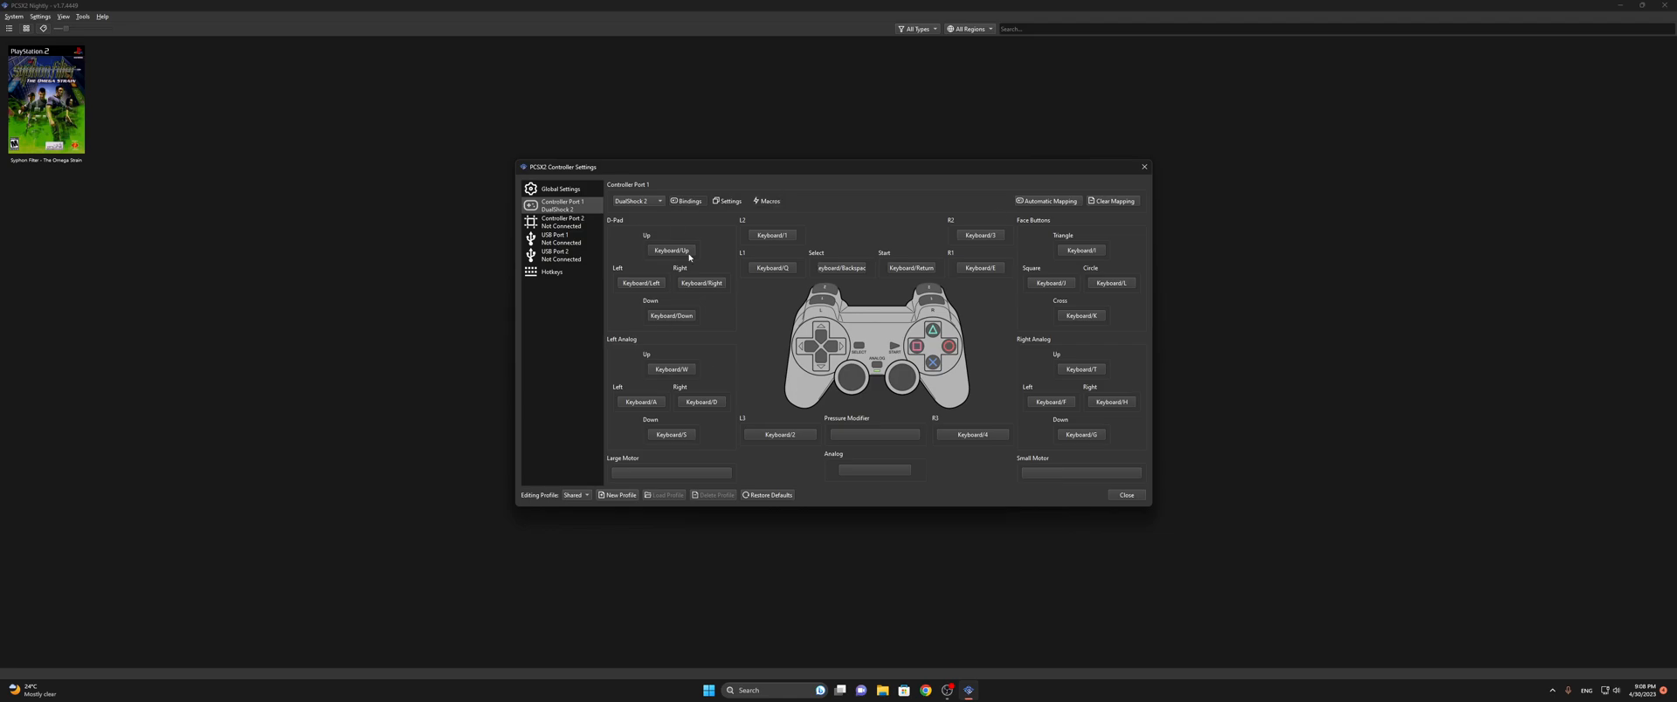
click(1144, 167)
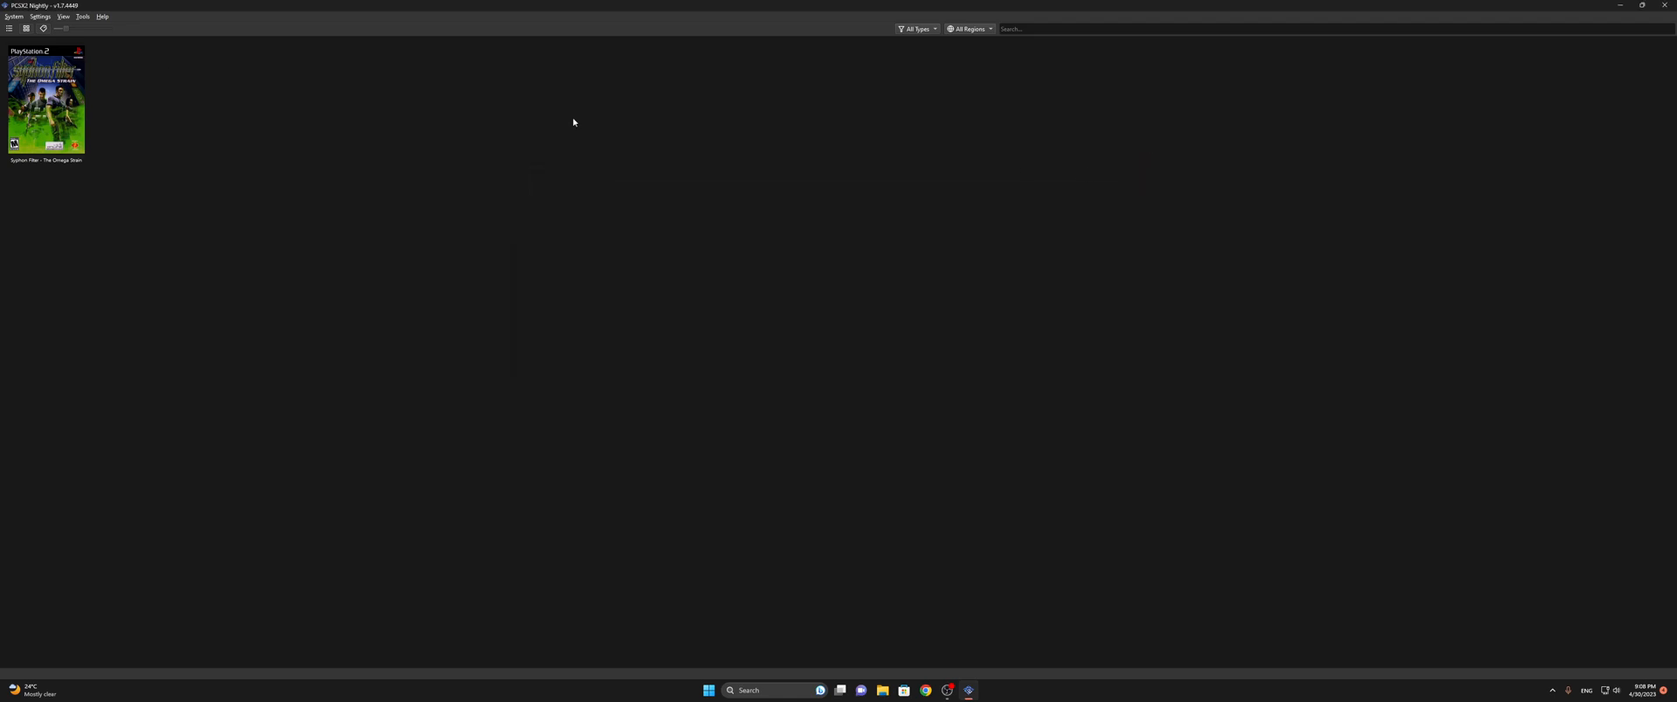
Examine the PS2 address and the manual DNS1 address in the Network & HDD settings, and close the settings
click(38, 17)
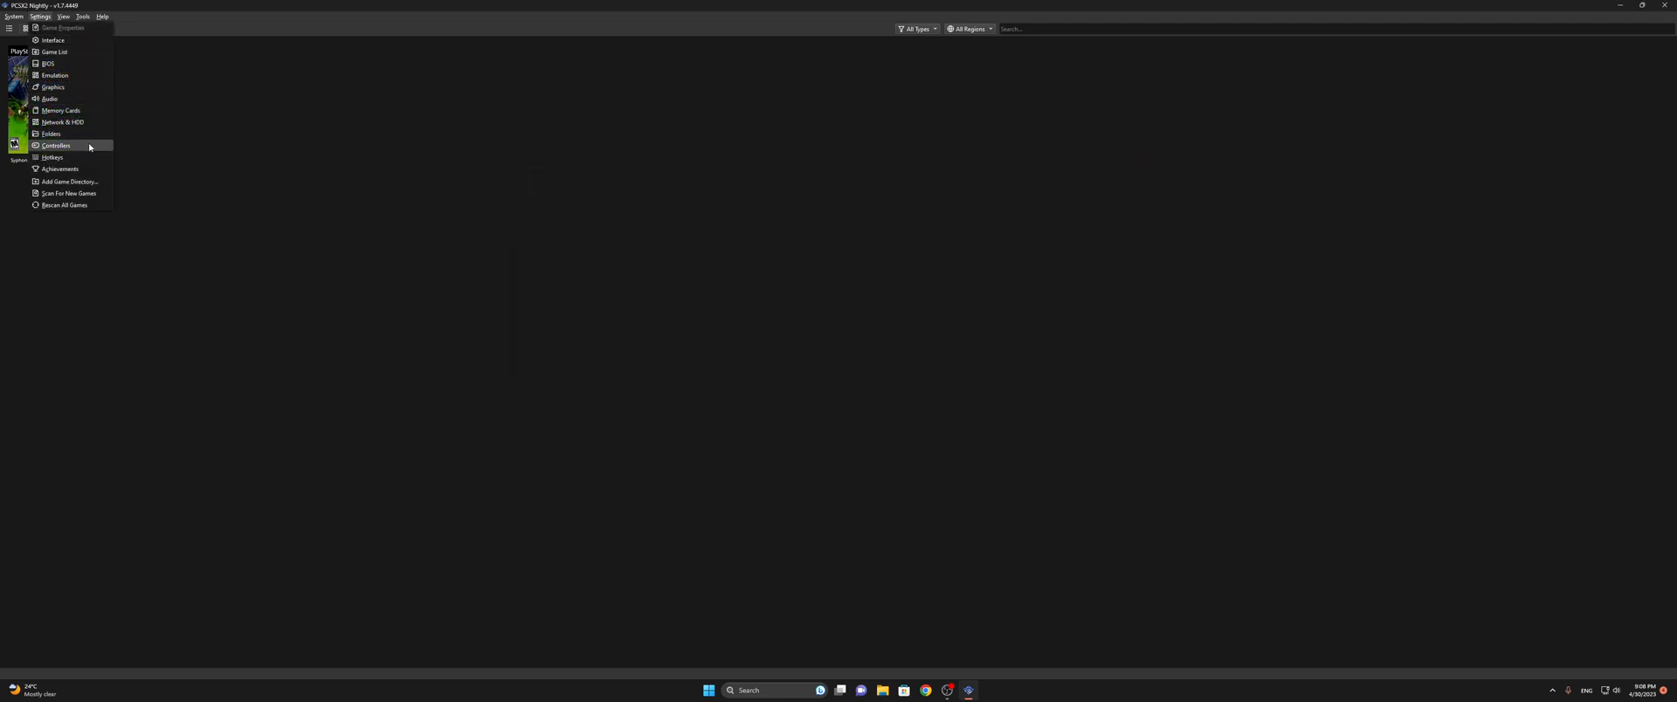
click(62, 122)
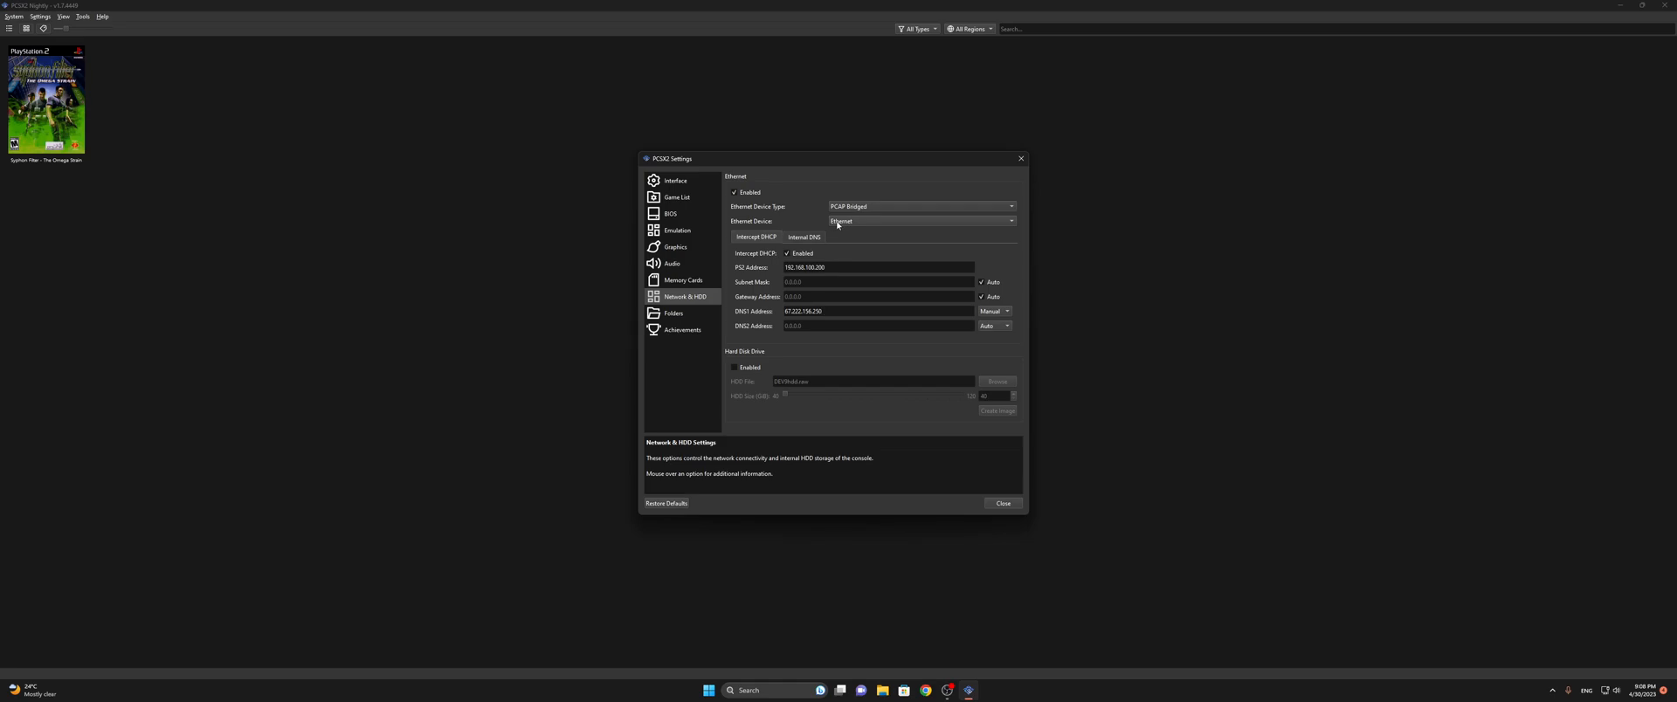
drag(830, 267, 770, 268)
click(815, 267)
double_click(815, 267)
drag(830, 314, 783, 309)
click(841, 310)
click(1020, 159)
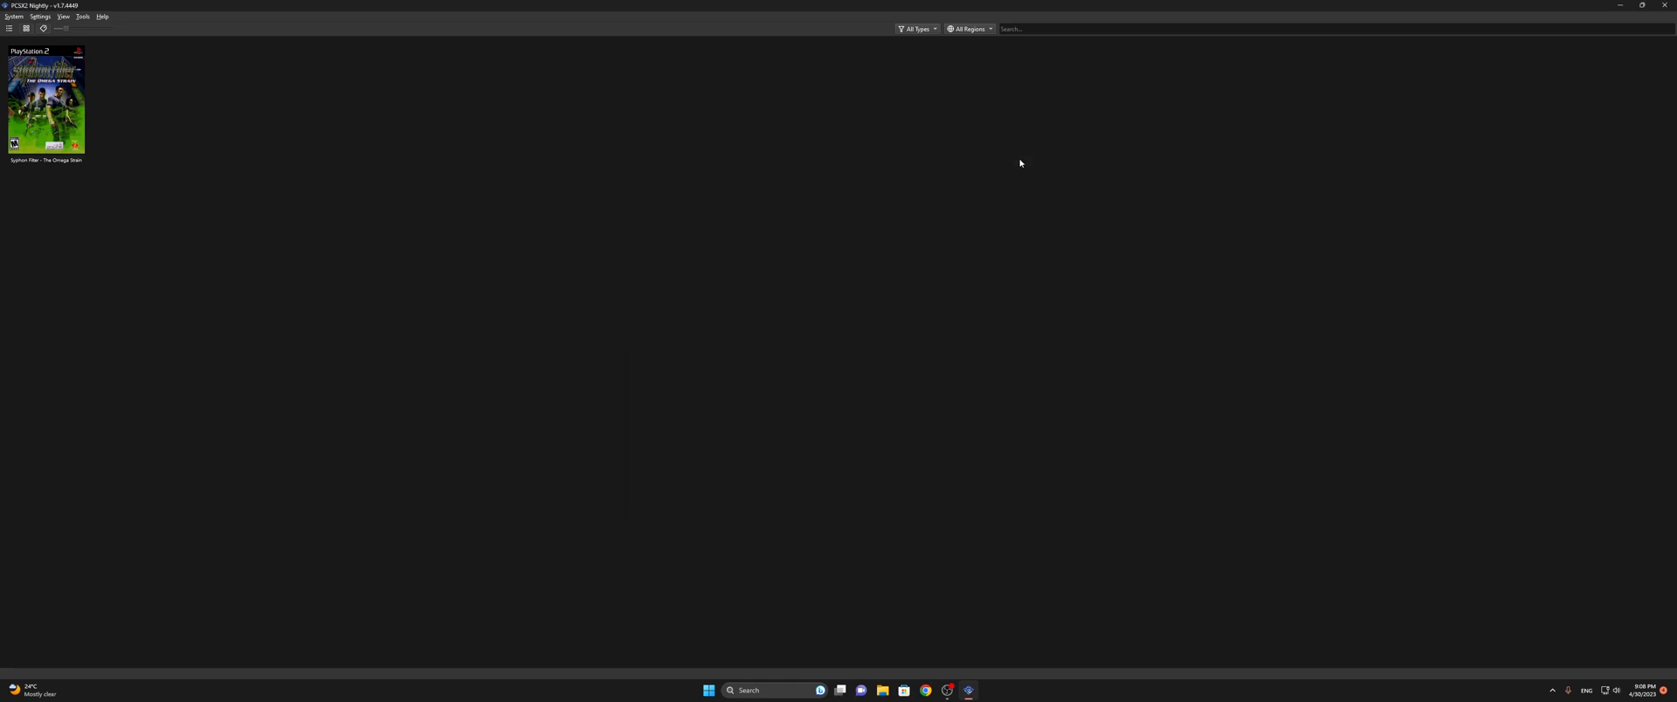
Launch Syphon Filter: The Omega Strain and set the emulator's audio volume to 0%
double_click(60, 123)
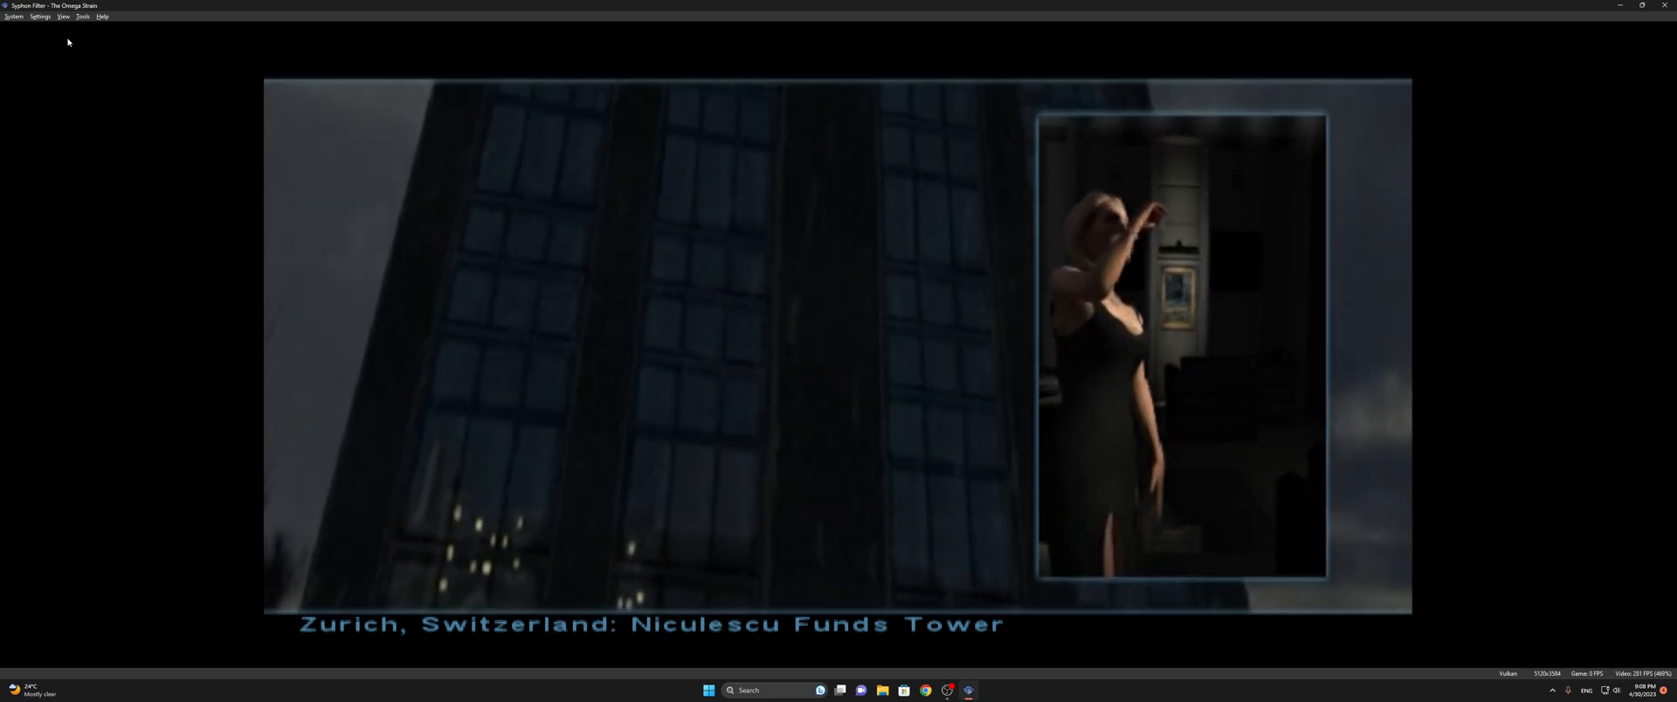
click(40, 16)
click(110, 107)
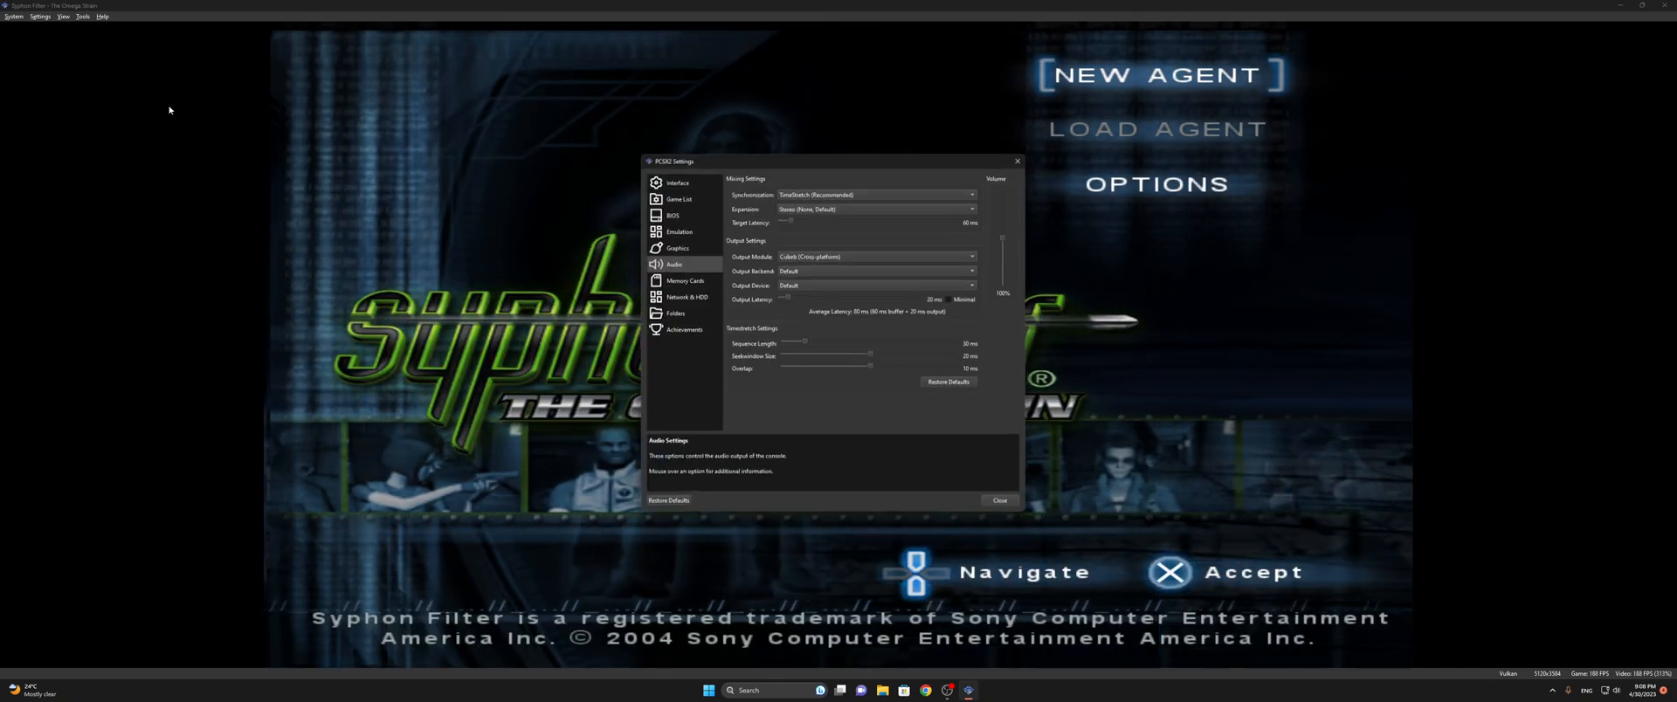
drag(1005, 238, 1007, 301)
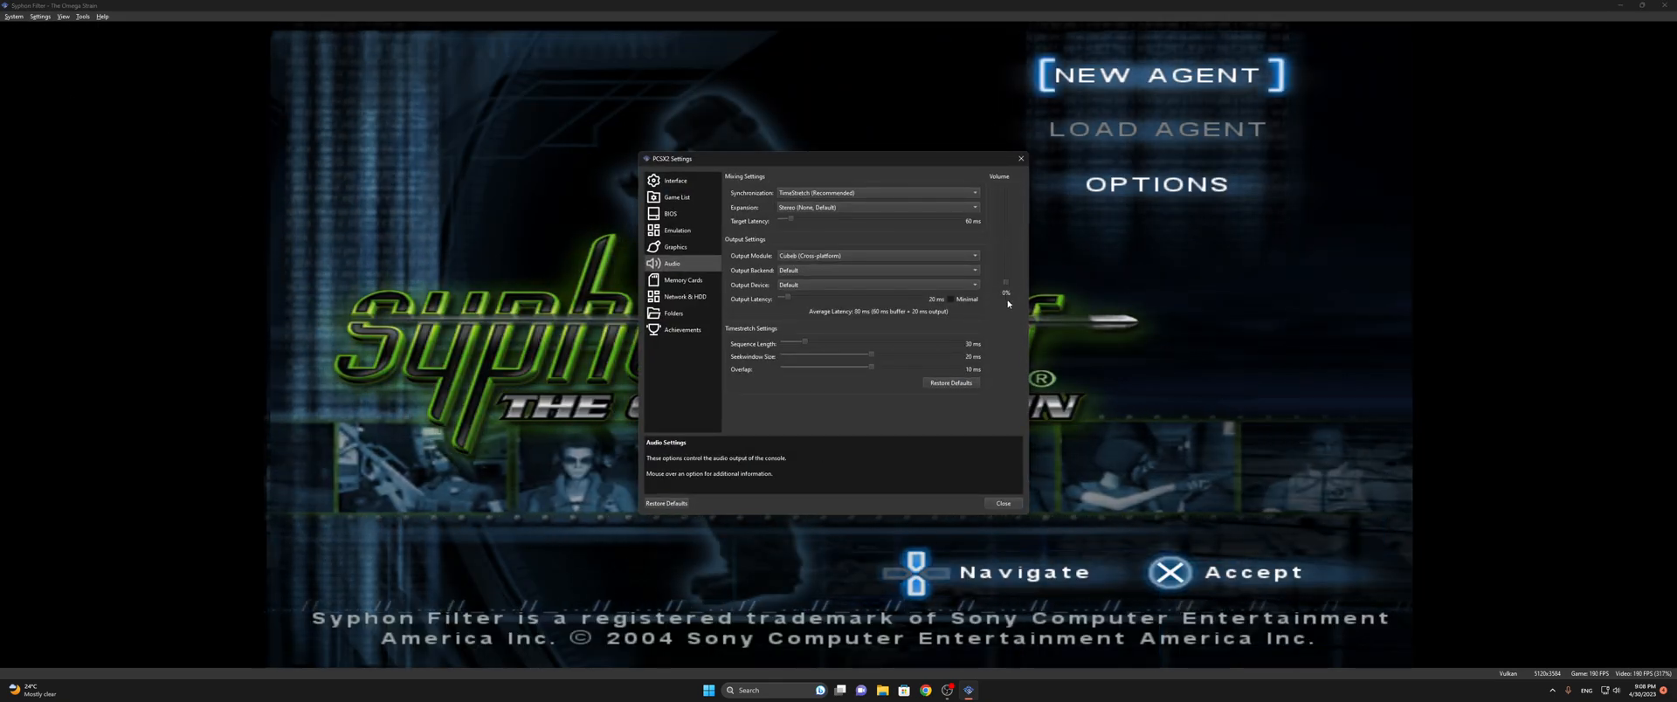
click(1021, 159)
Create a new agent with the default appearance and save it to the first empty position on memory card slot 1
key(k)
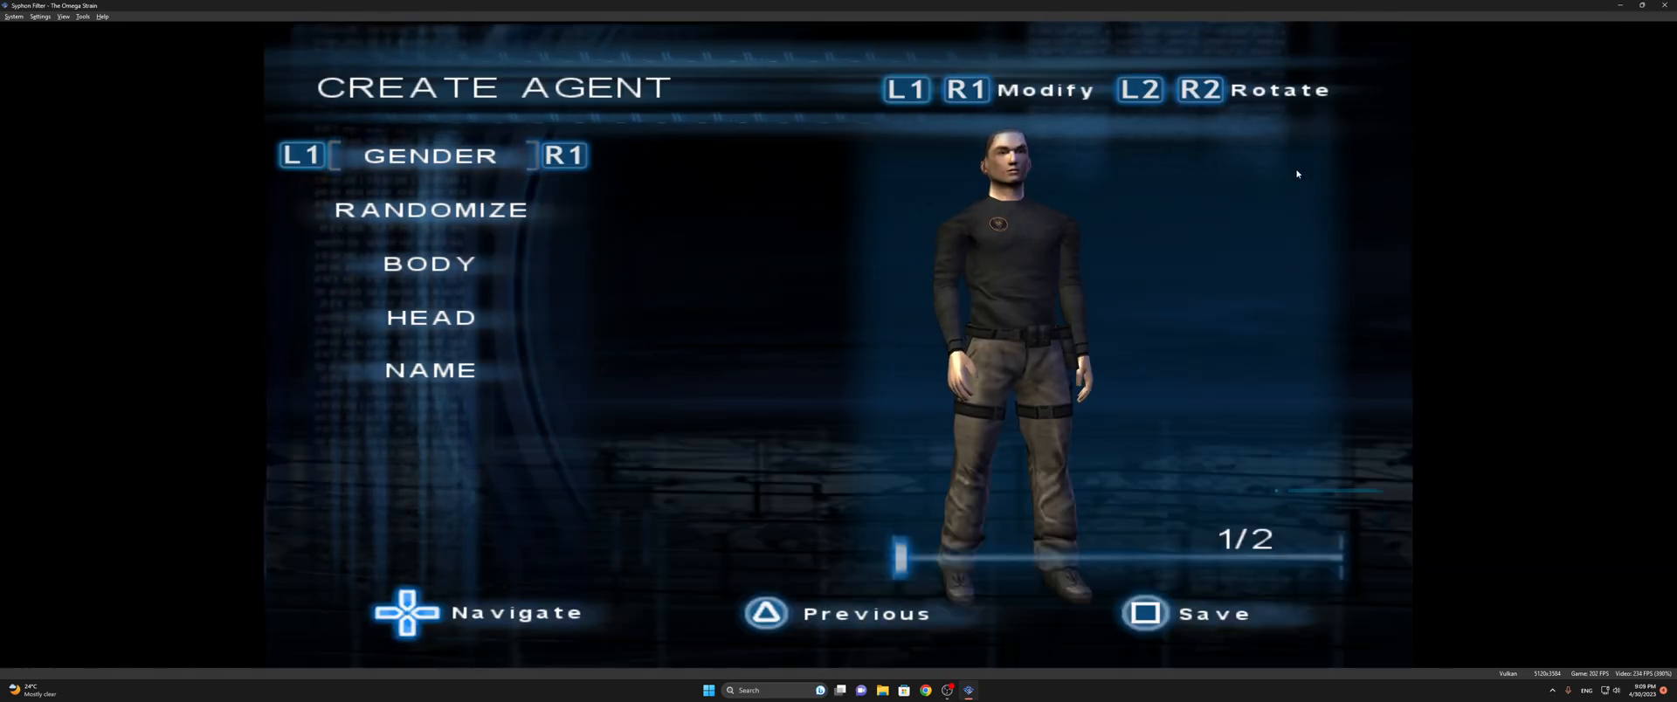
key(j)
key(k)
key(k)
key(k)
key(j)
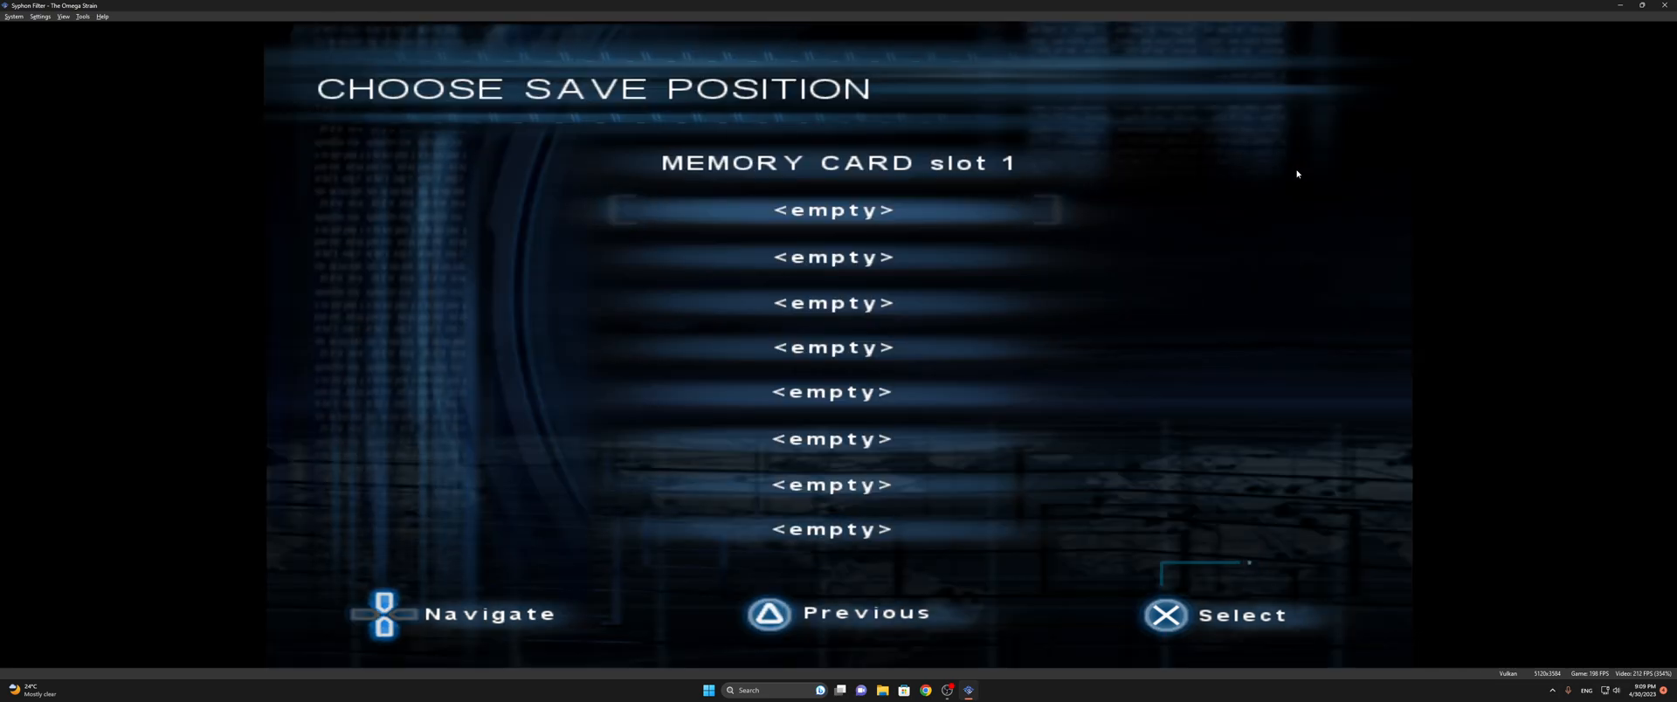
key(k)
key(w)
key(k)
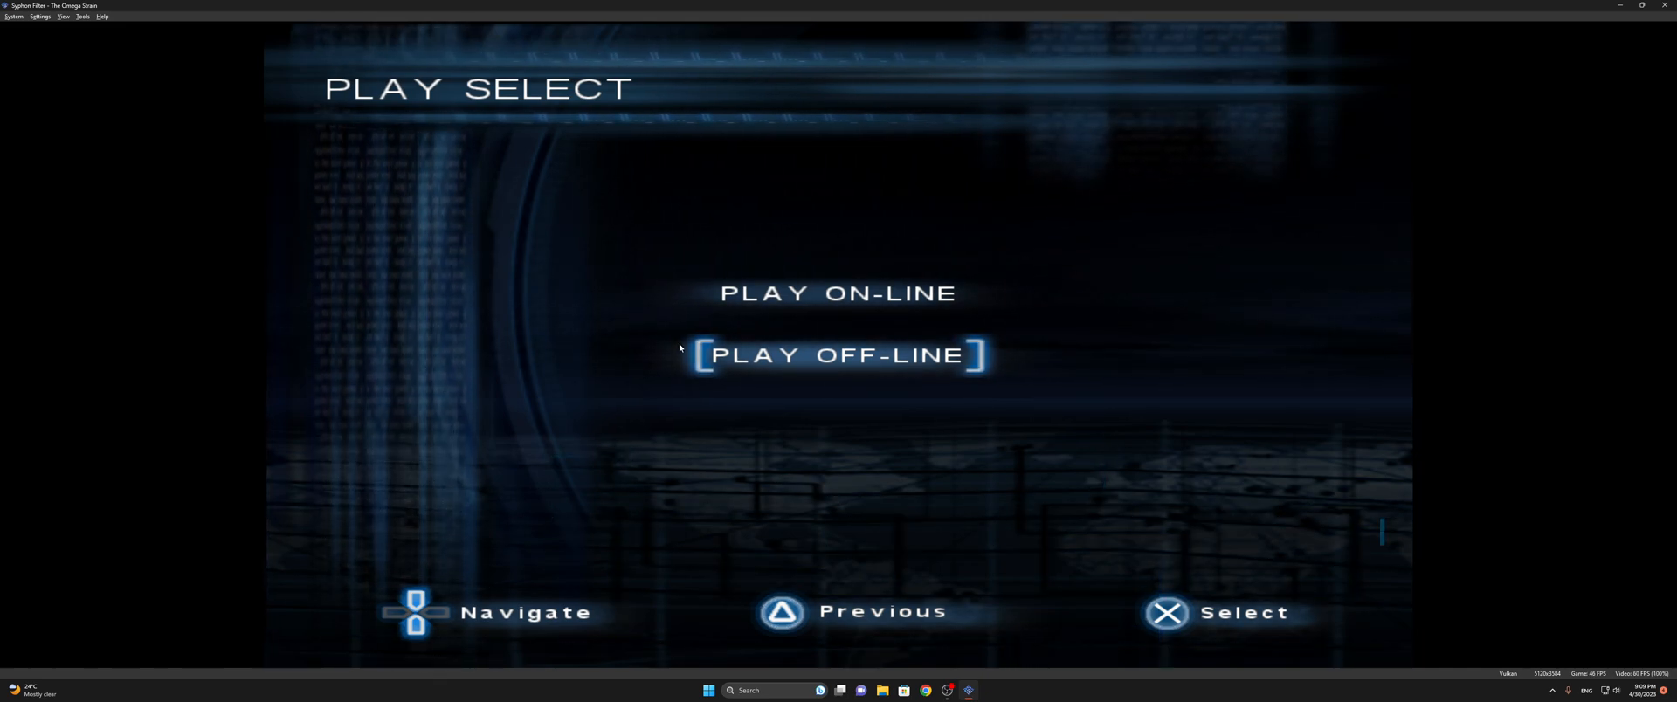
Choose to play on-line and launch the NetGui application for the network configuration
key(Up)
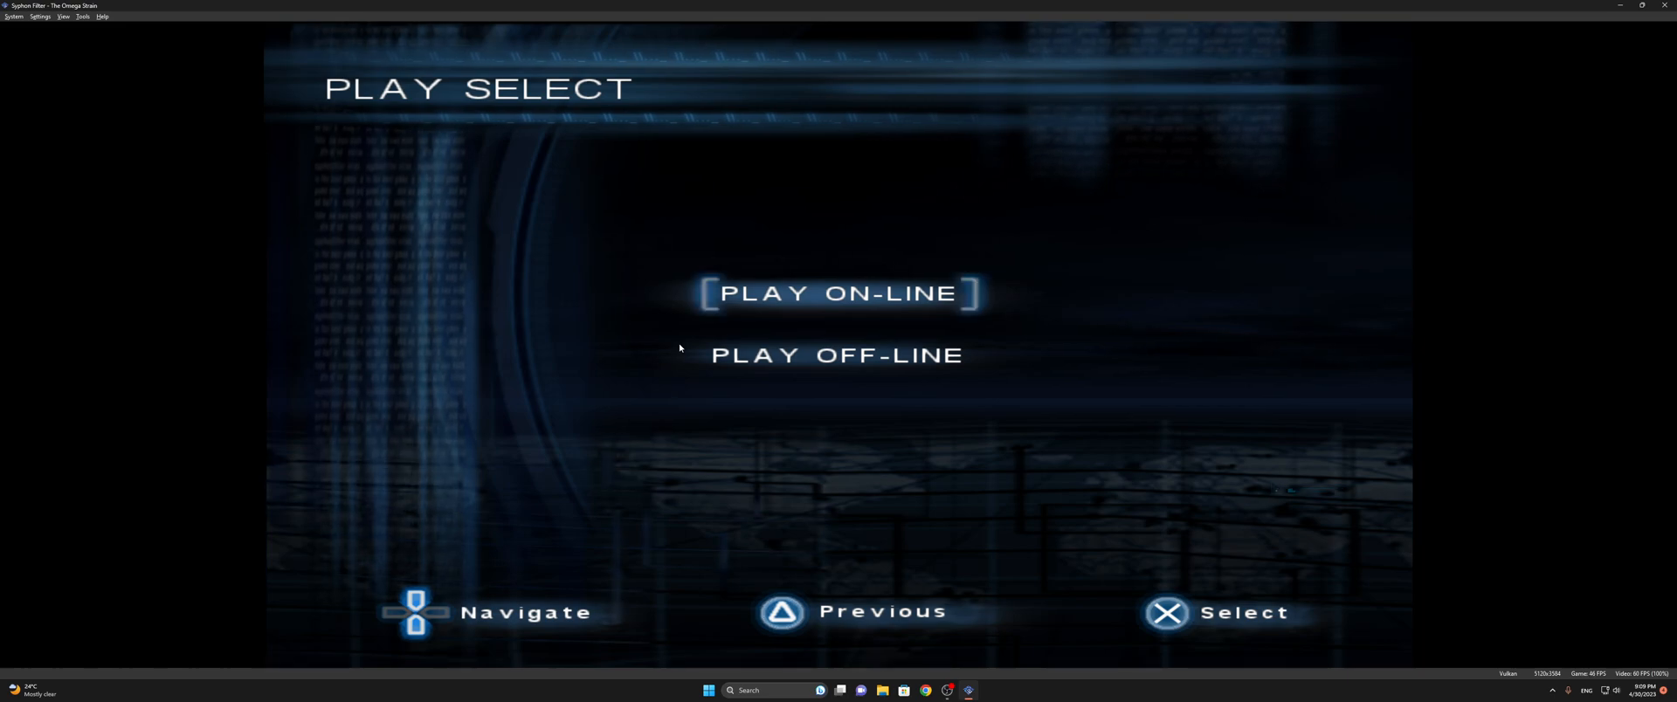
key(Return)
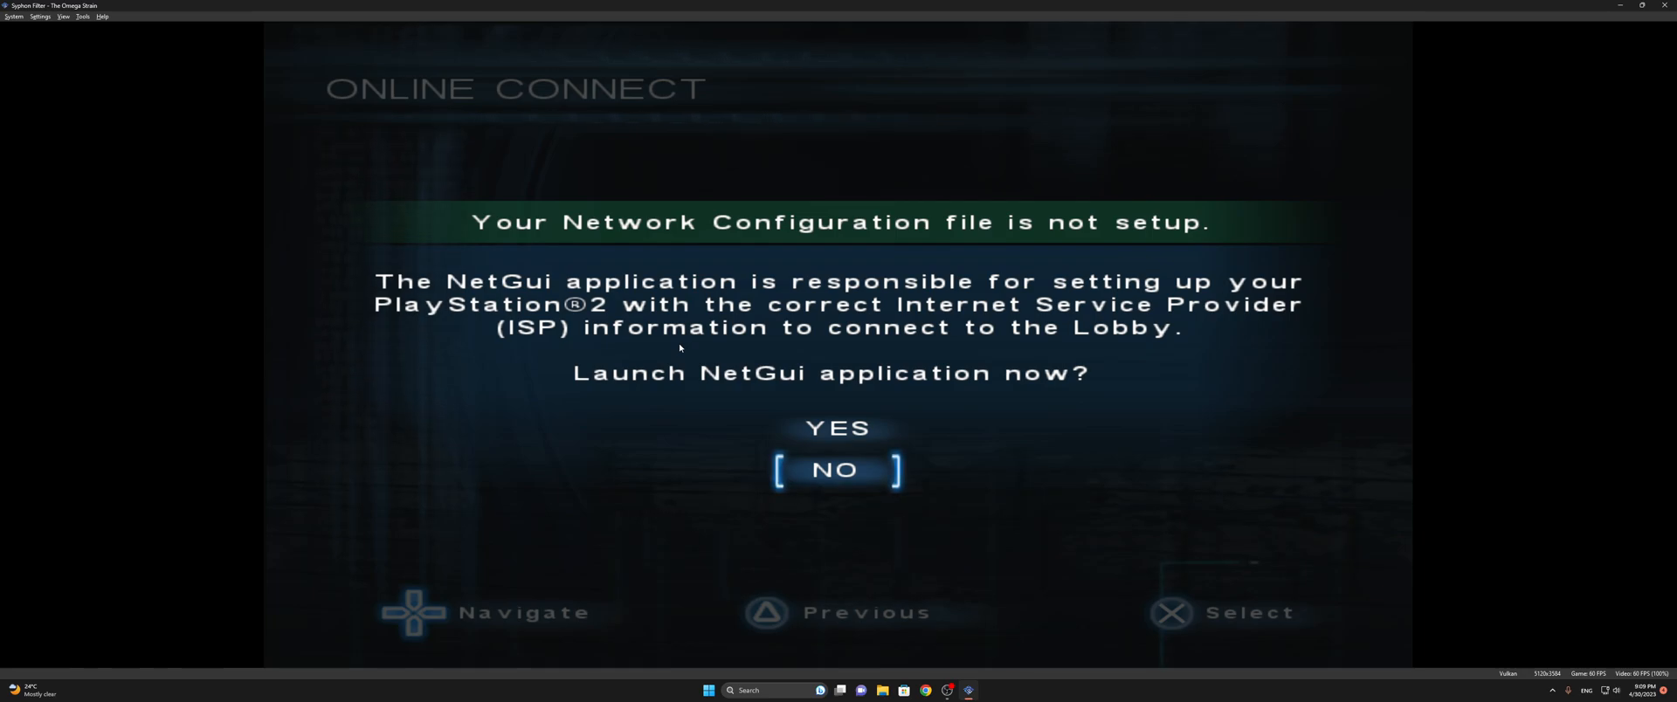
key(Up)
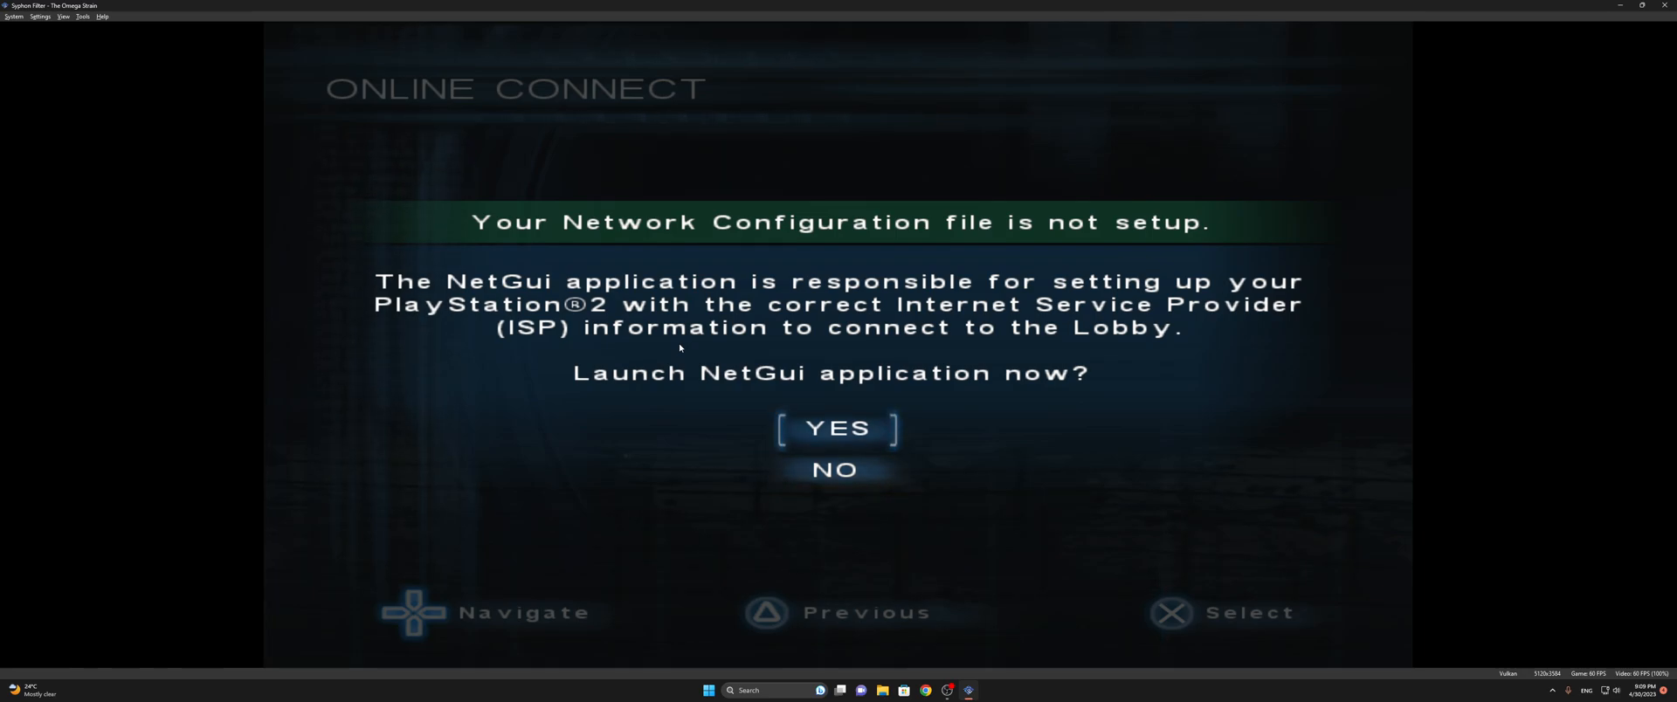
key(k)
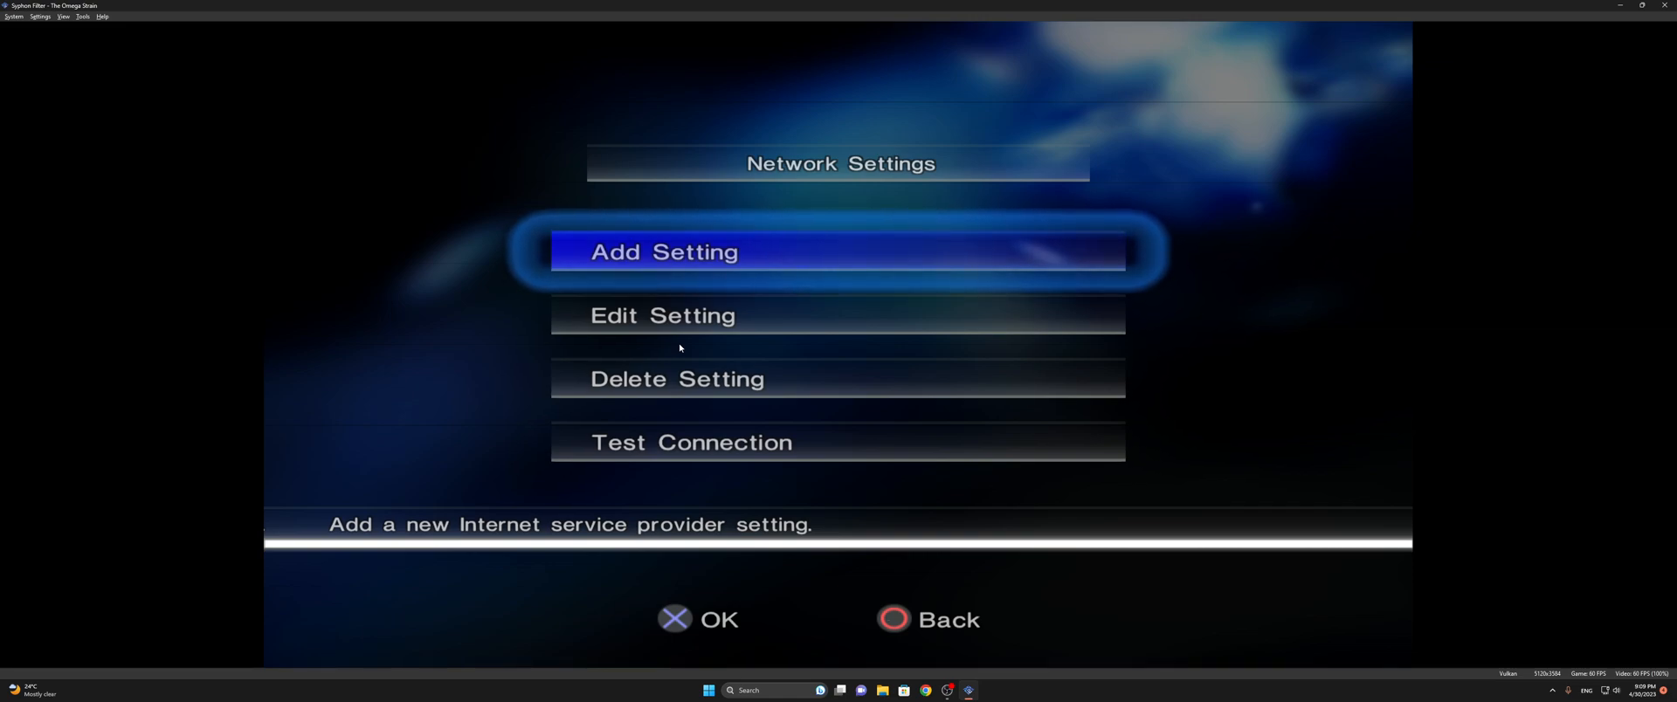
Add a network setting that uses SCE/Ethernet (Network Adaptor) hardware and an automatic IP address
key(k)
key(Right)
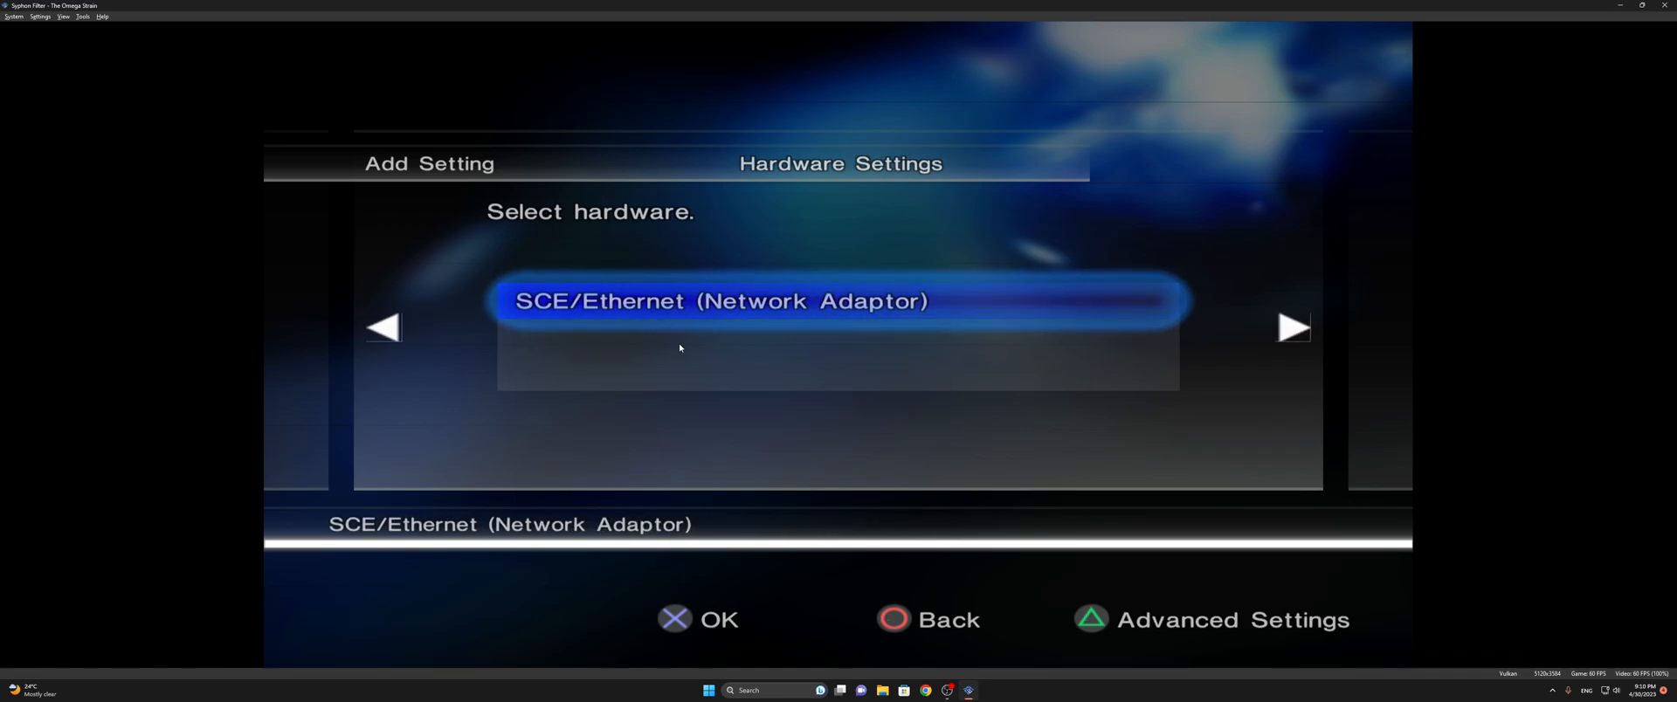
key(Right)
key(k)
key(k)
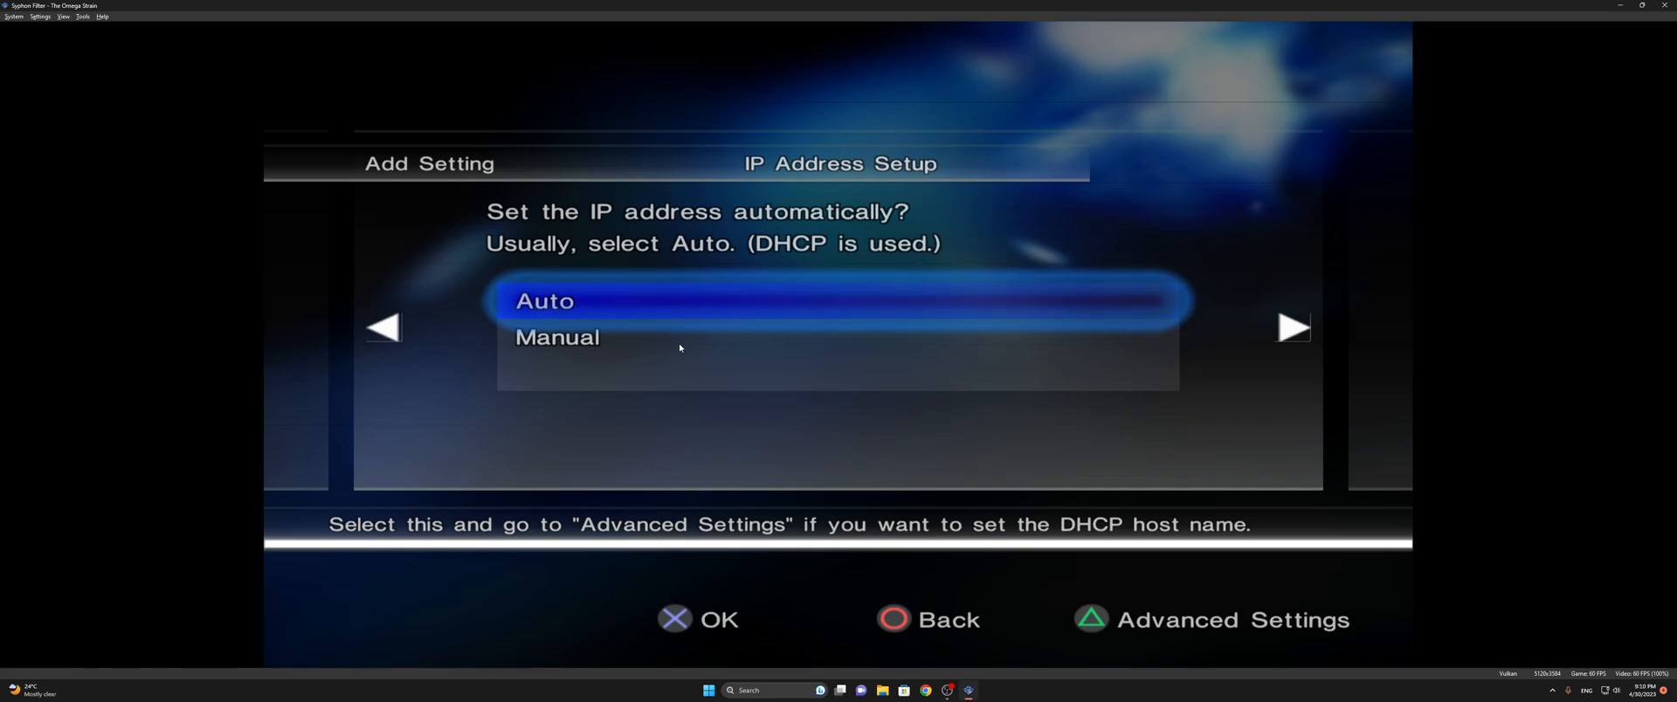
key(k)
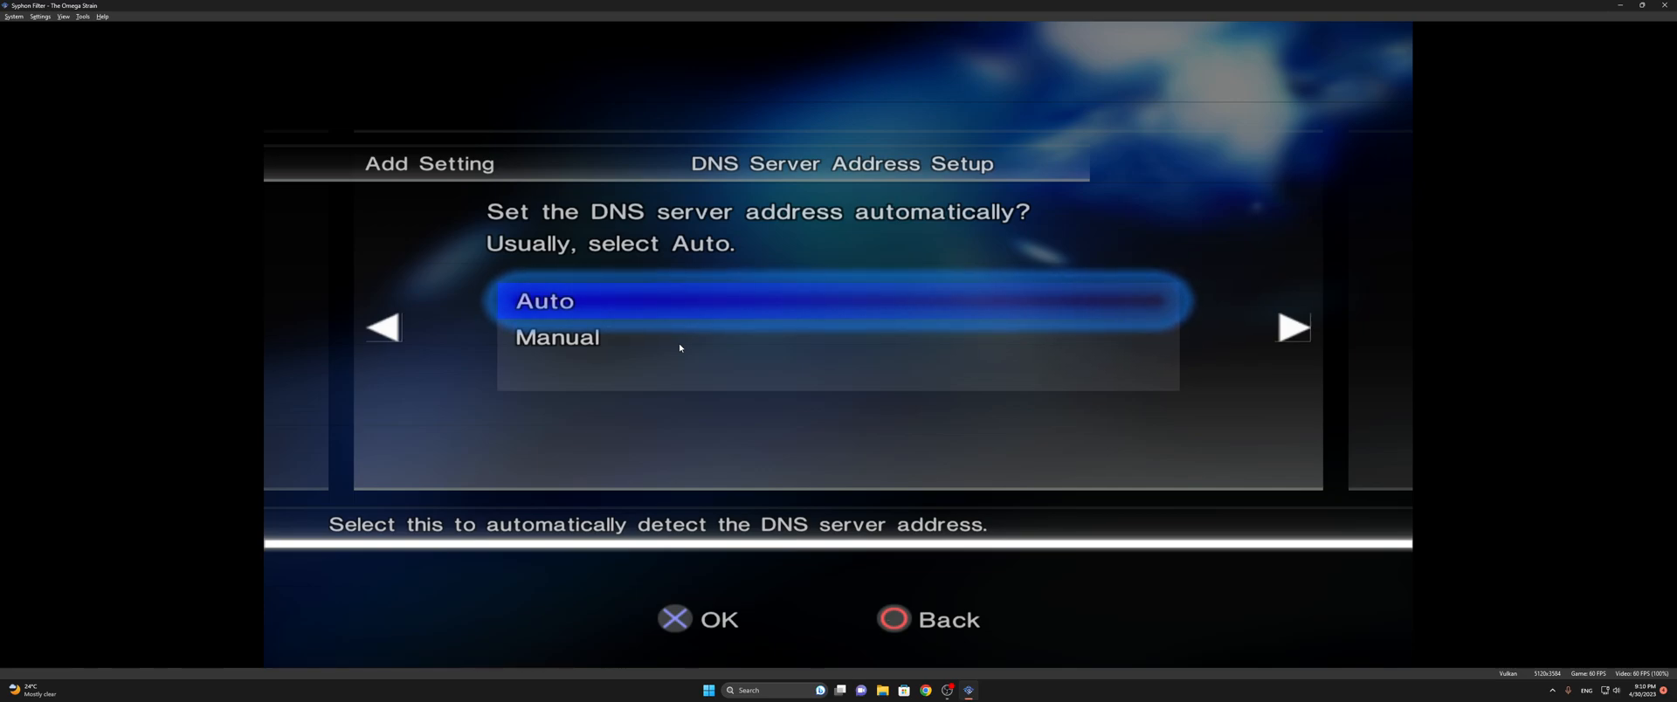
Choose Manual for the DNS server address and open the DNS address entry
key(Down)
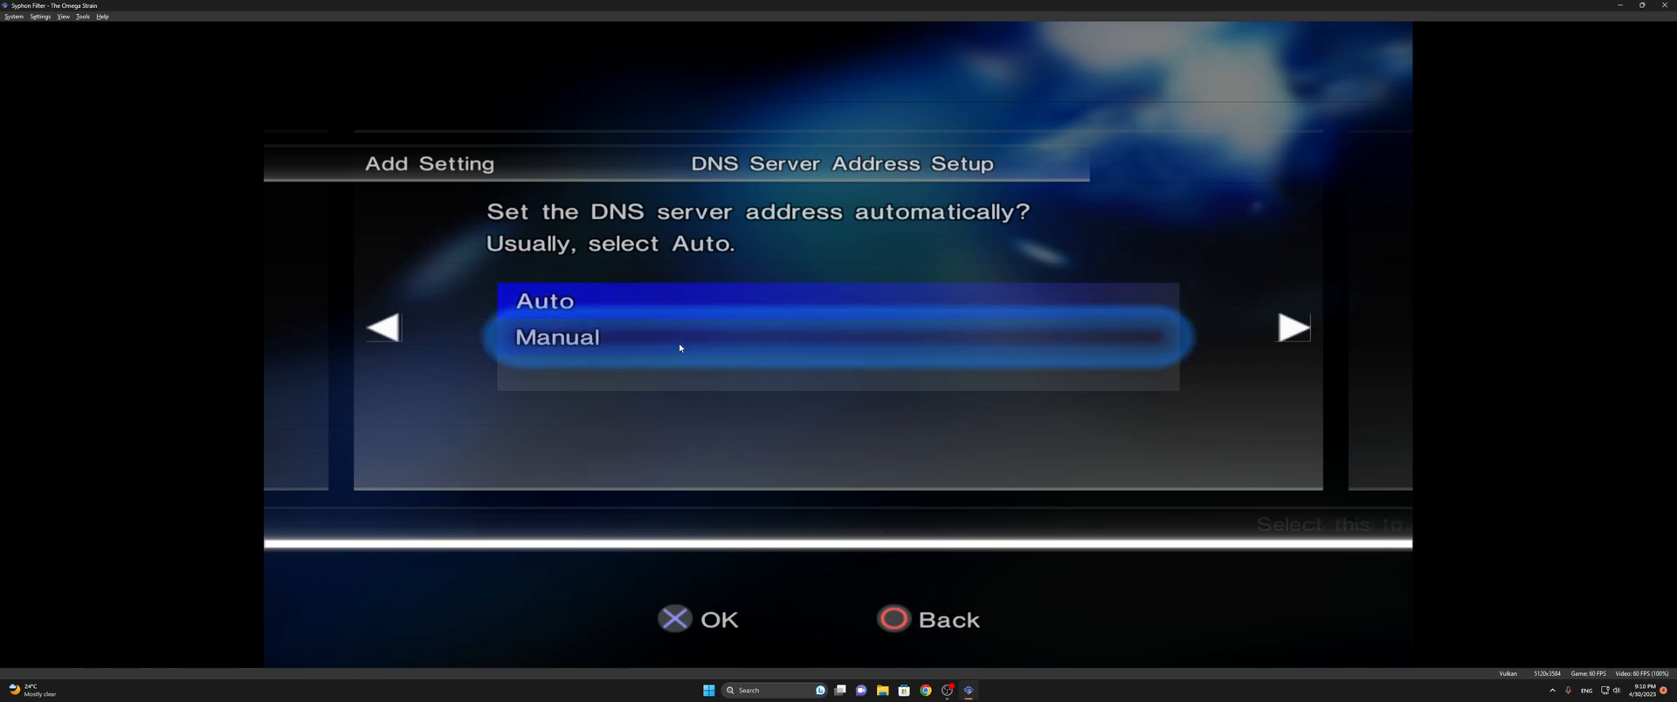
key(Return)
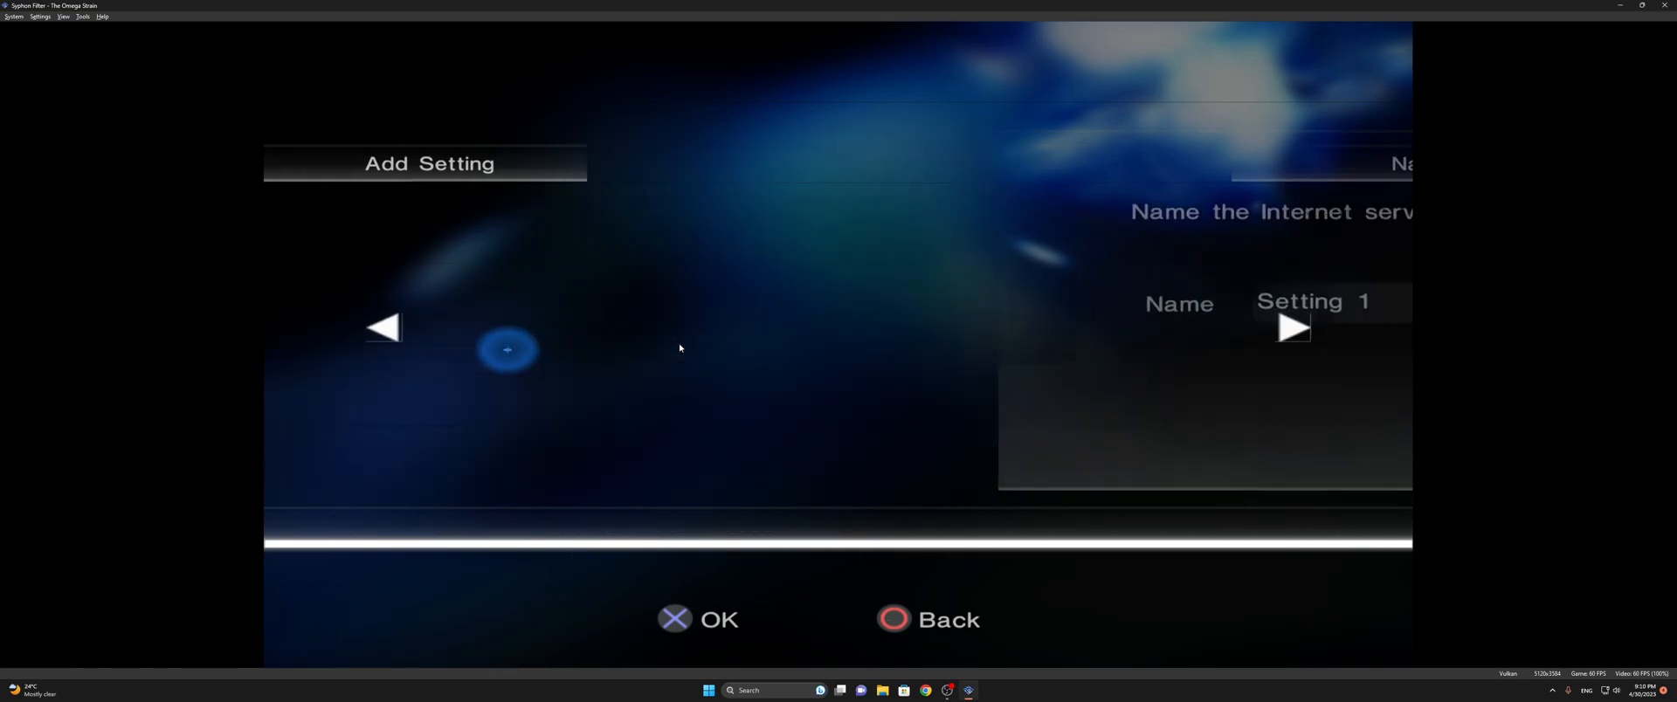
key(BackSpace)
key(Down)
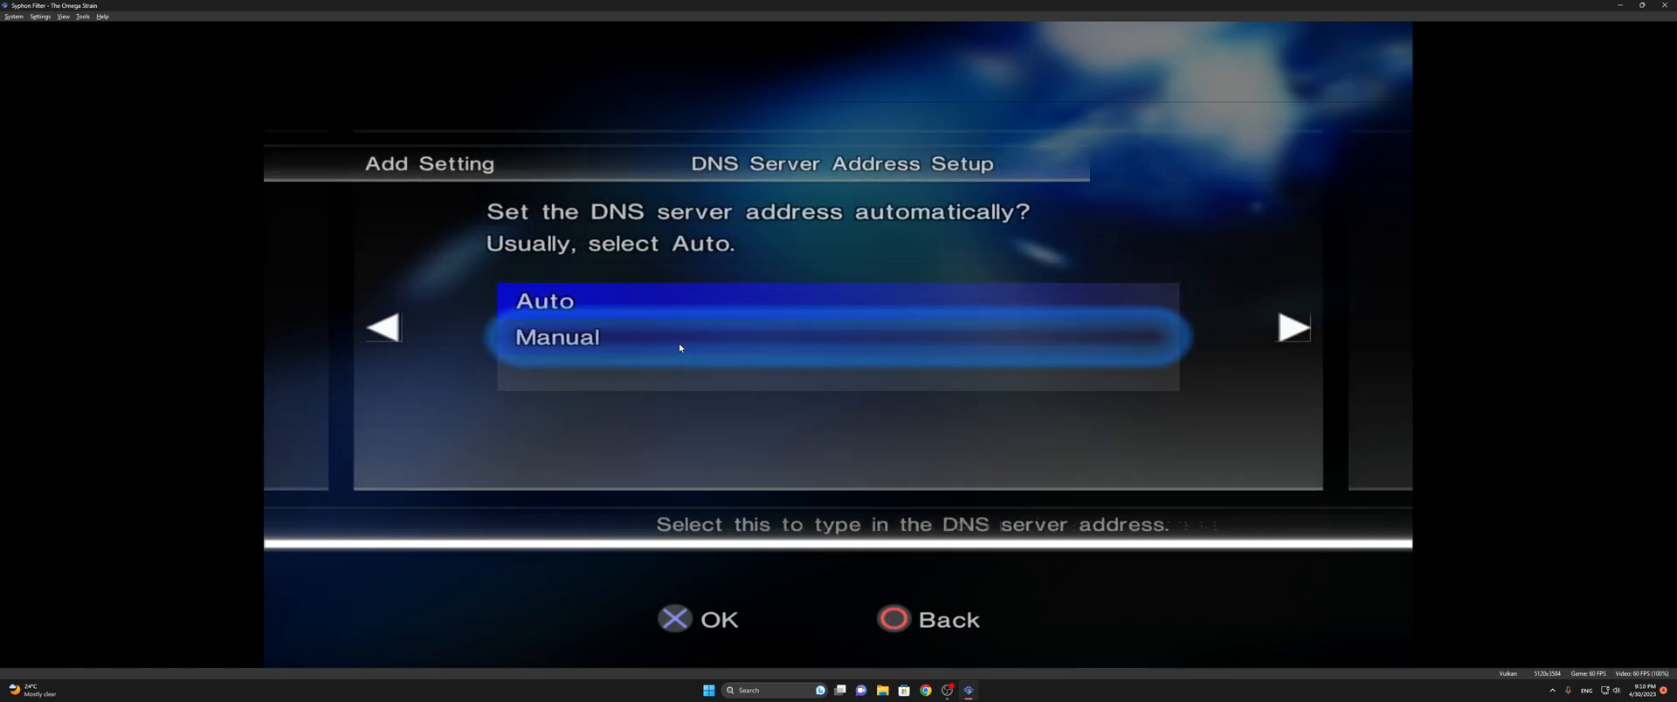
key(Return)
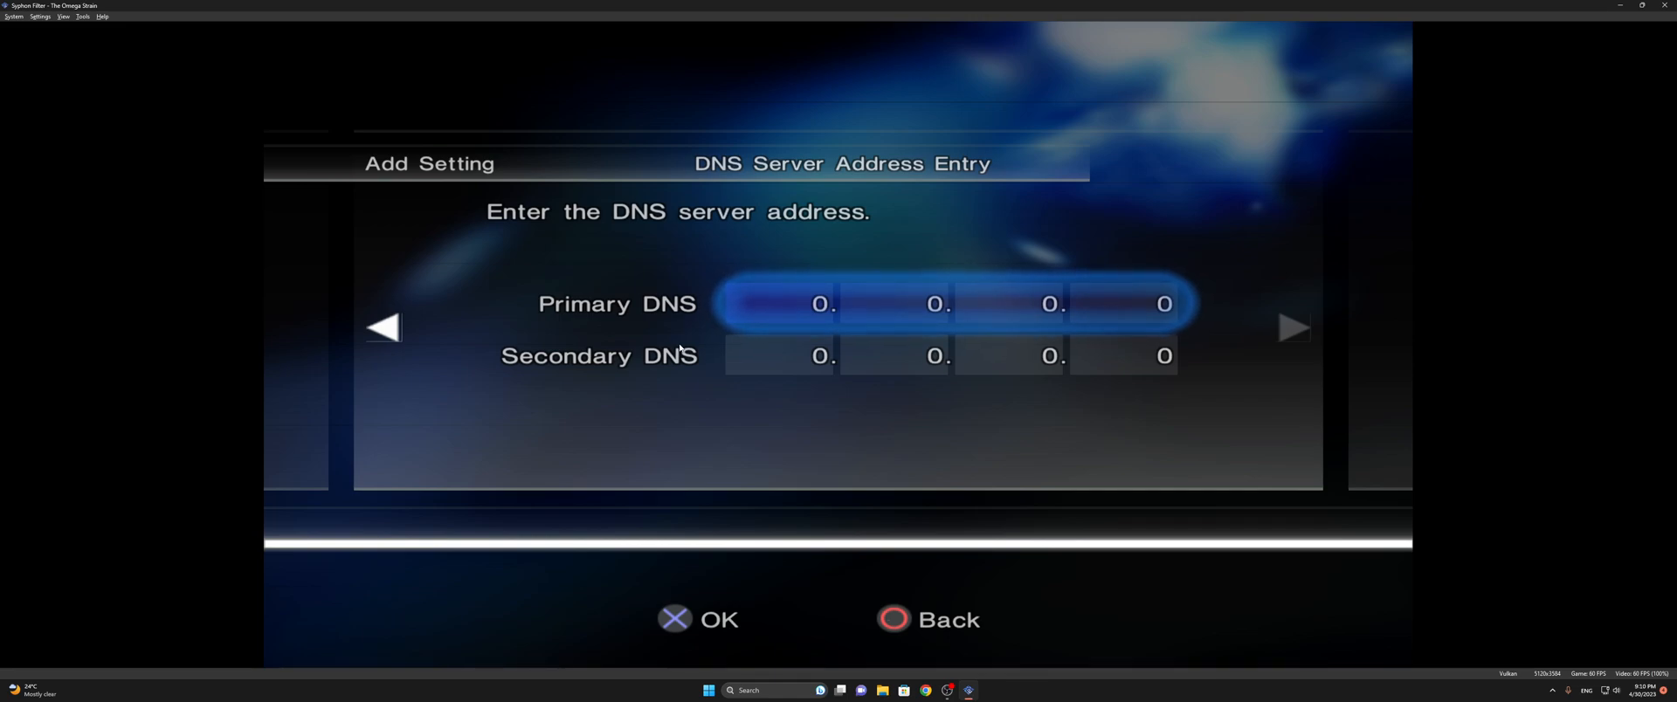
key(Return)
key(Up)
key(Up)
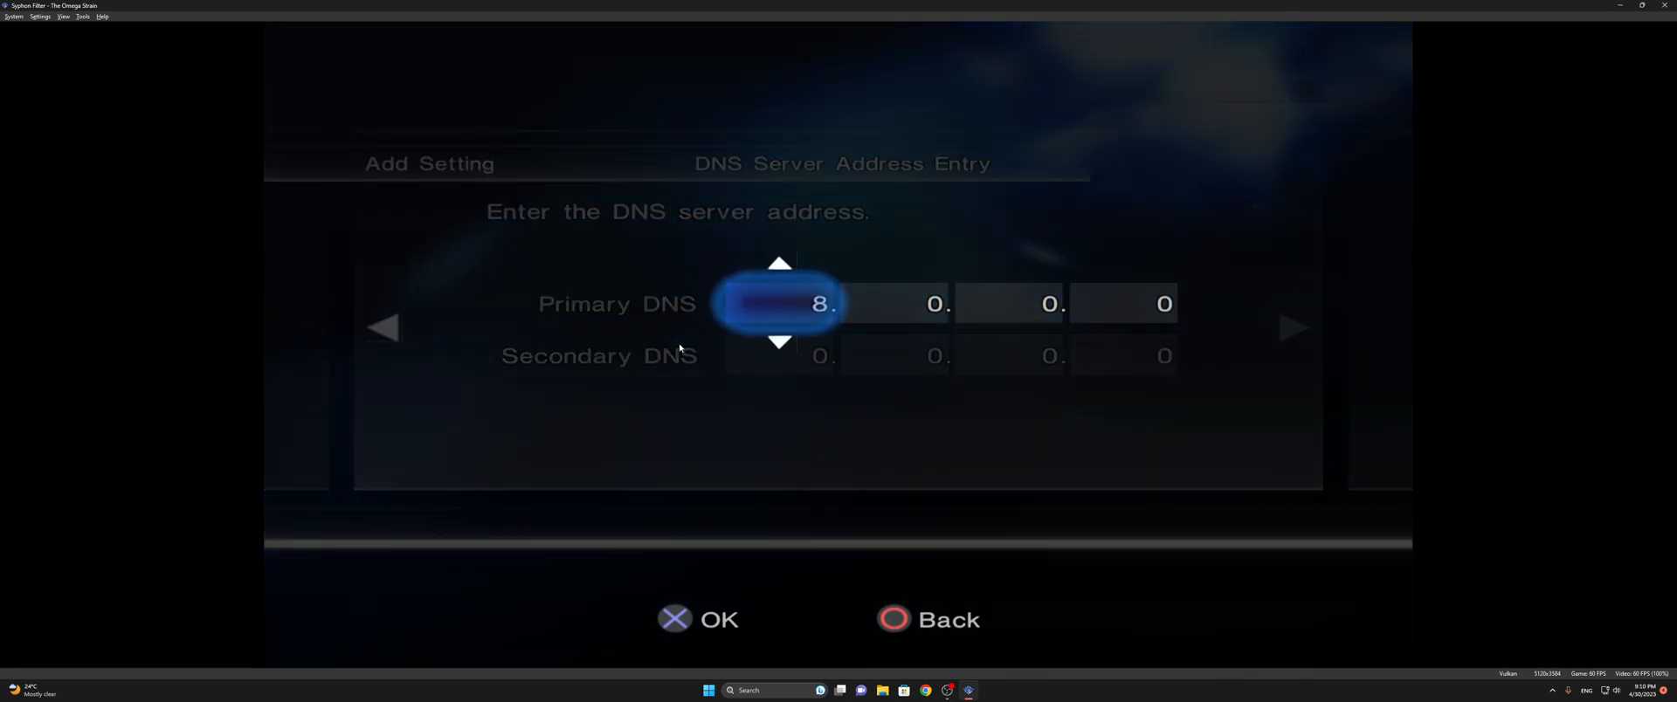
key(Up)
key(Up)
key(Up)
key(l)
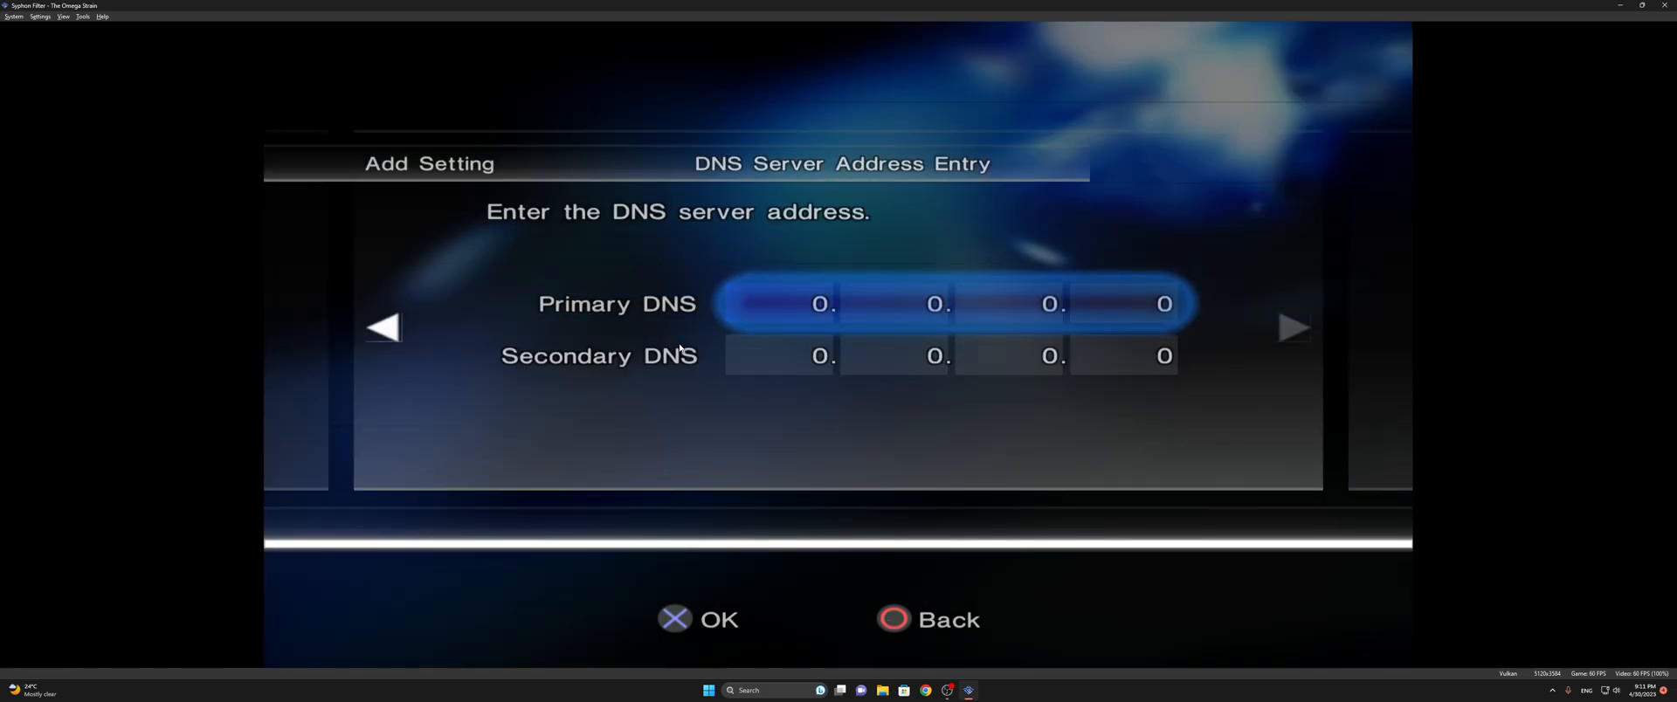
Set the first number of the primary DNS address to 67
key(k)
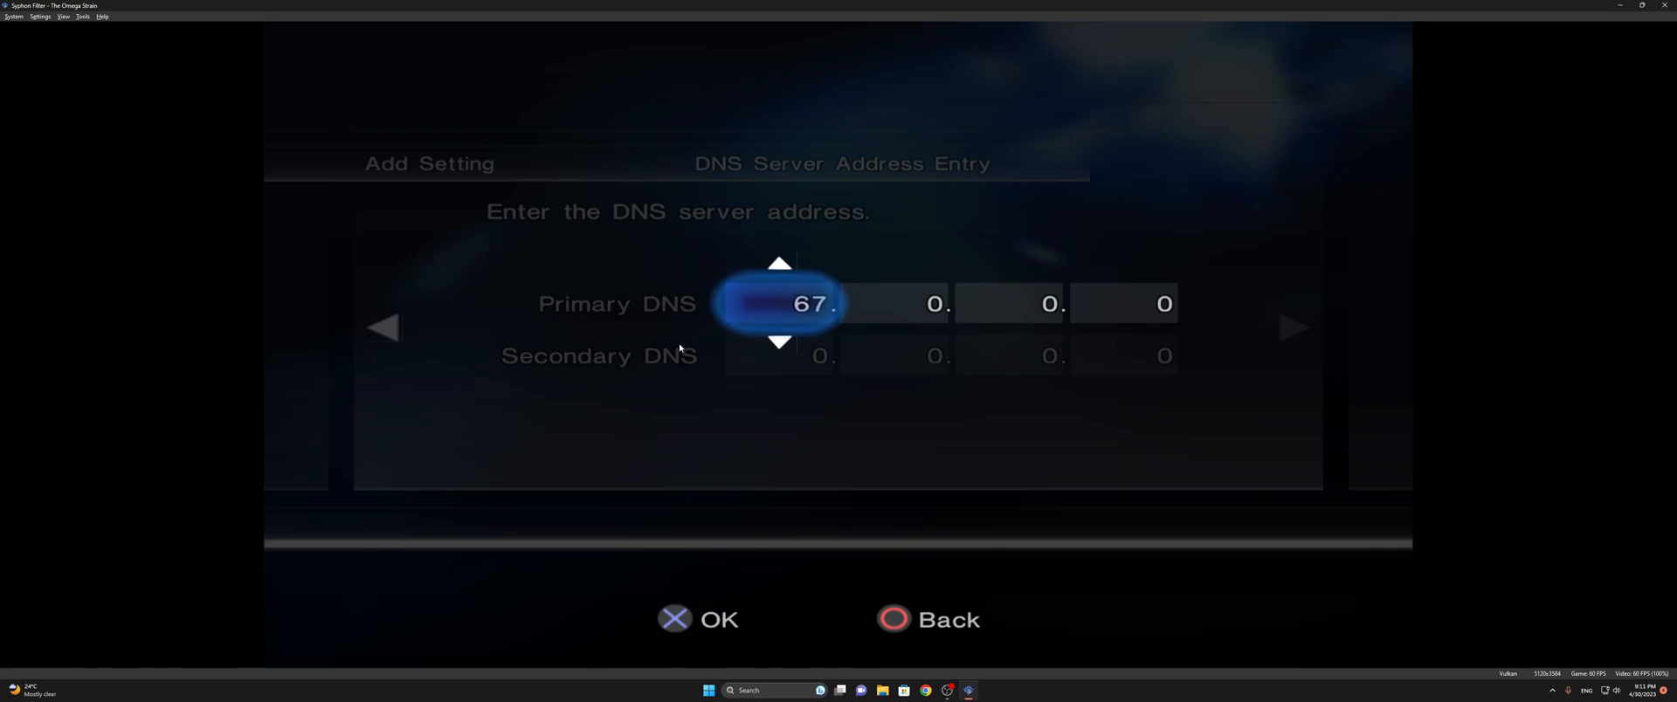
key(k)
key(k)
key(k)
key(k)
key(Right)
key(Up)
key(Up)
key(Up)
key(Up)
key(Up)
key(Up)
key(Up)
key(Up)
key(Up)
key(Up)
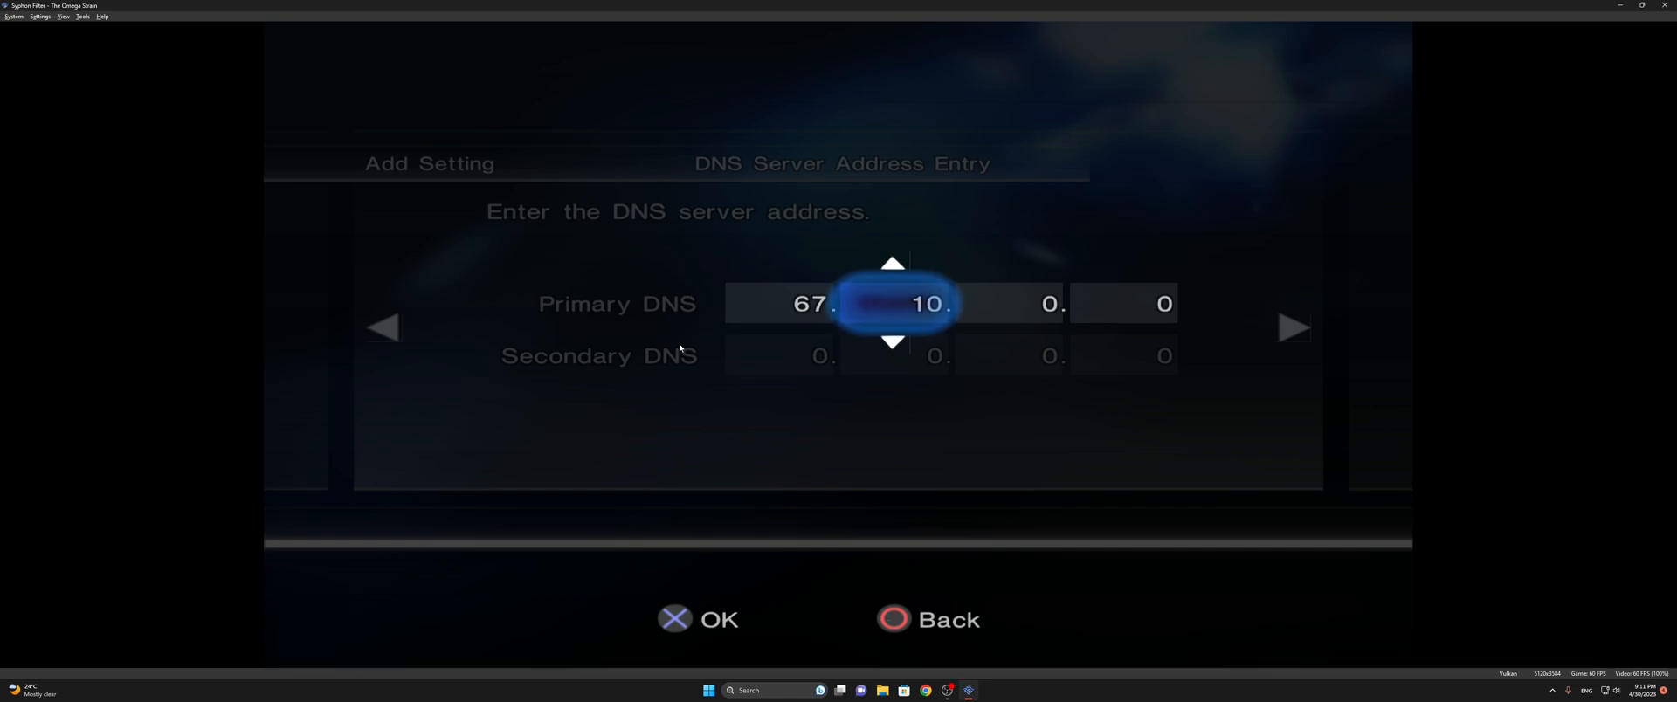
key(Down)
key(Down)
key(Down)
key(Down)
key(Down)
key(Down)
key(Down)
key(Down)
key(Down)
key(Down)
key(Down)
key(Down)
key(Down)
key(Down)
key(Down)
key(Down)
key(Down)
key(Down)
key(Down)
key(Down)
key(Down)
key(Down)
key(l)
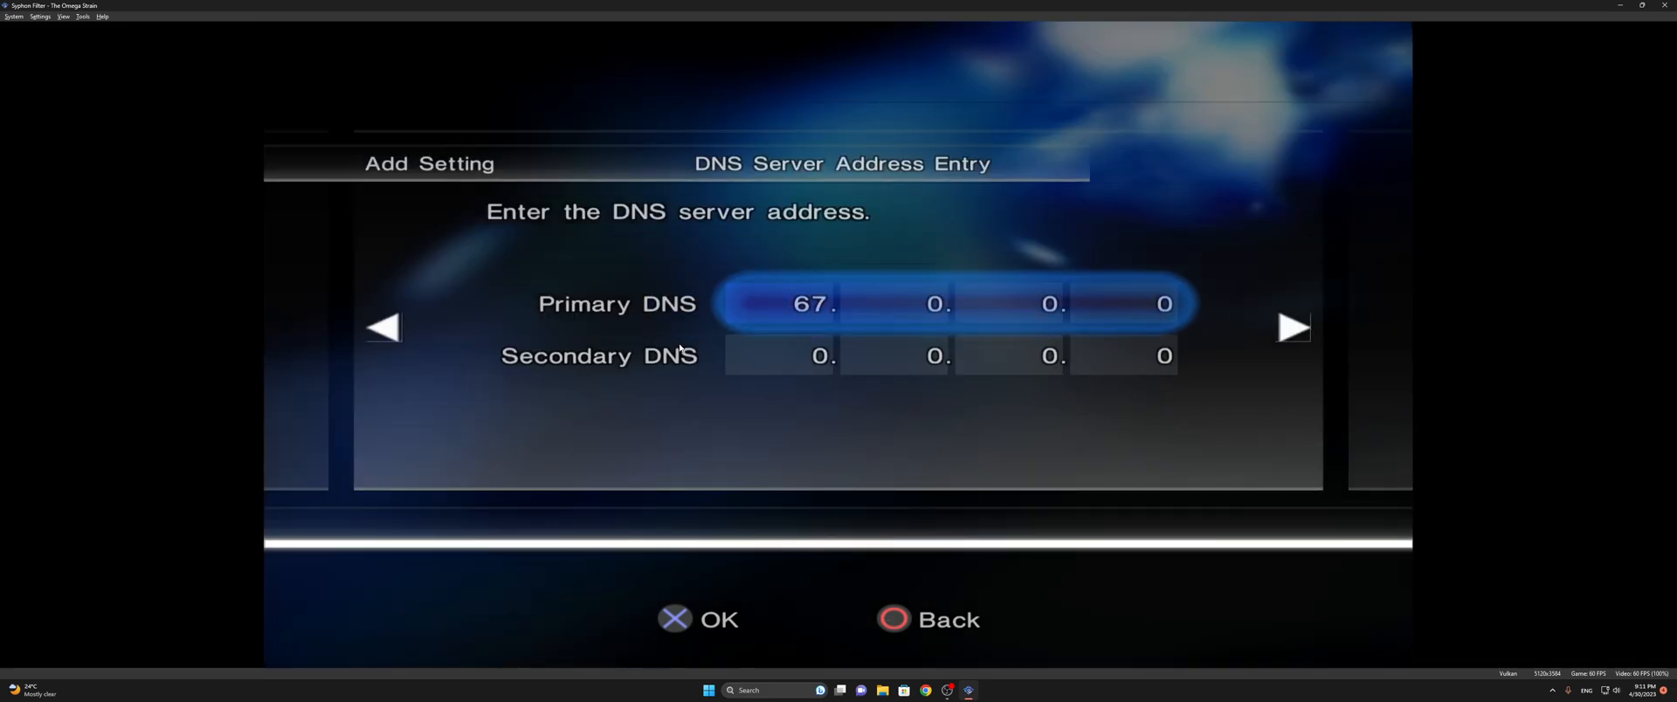
Set the second number of the primary DNS address to 222
key(k)
key(l)
key(k)
key(Right)
key(Down)
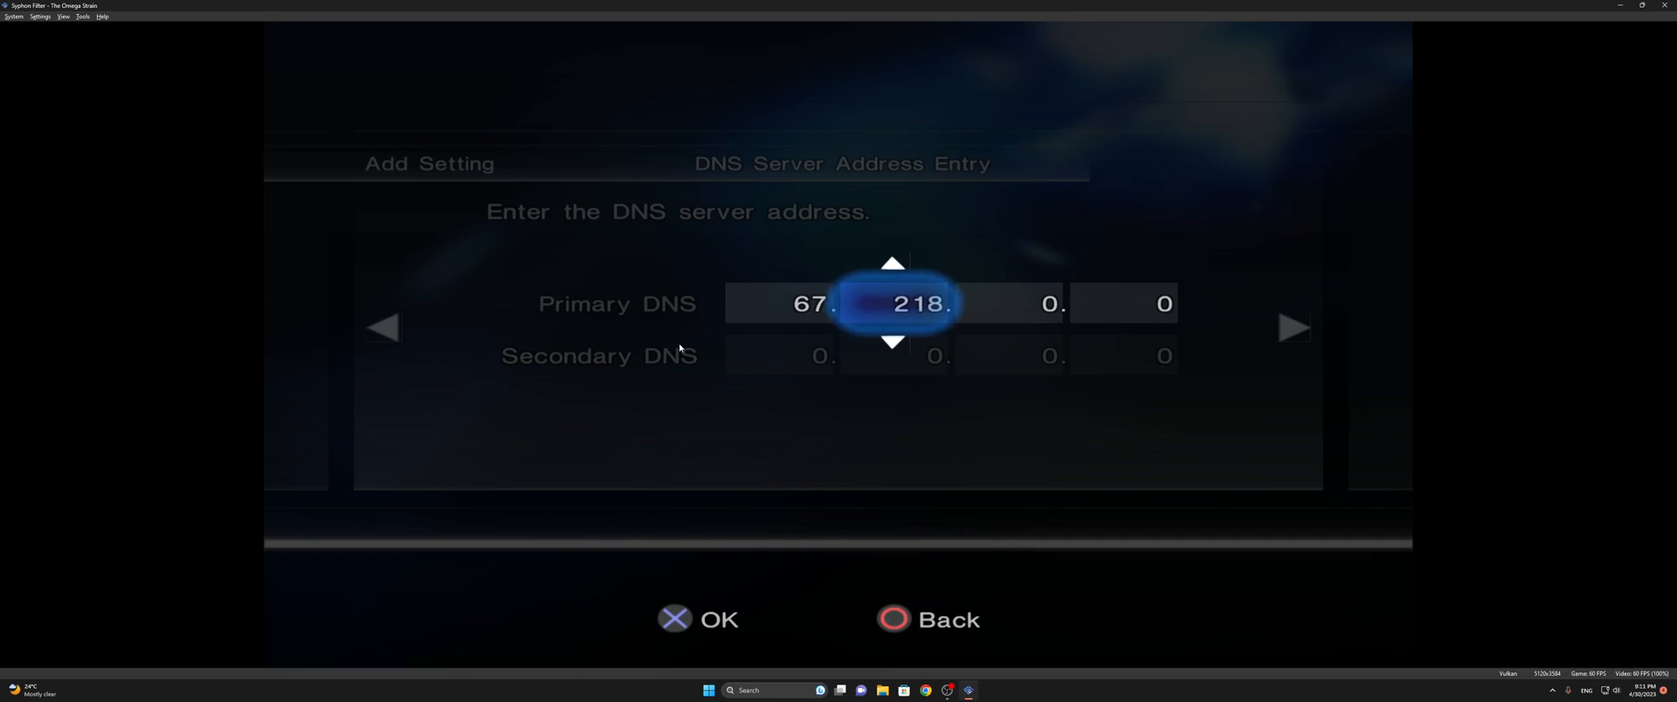
key(Up)
key(Down)
key(Return)
Set the third number of the primary DNS address to 156
key(Return)
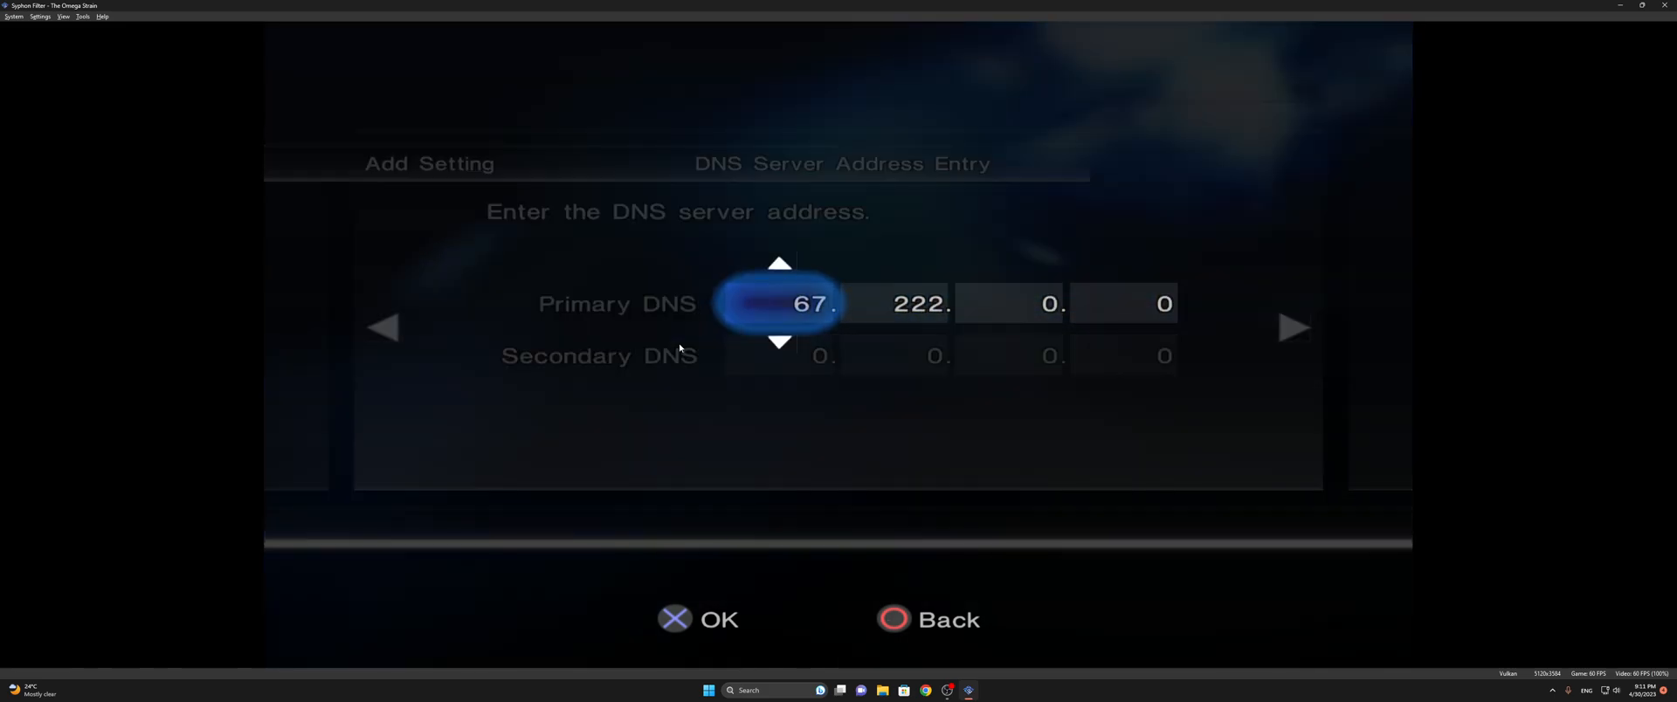
key(Right)
key(Right)
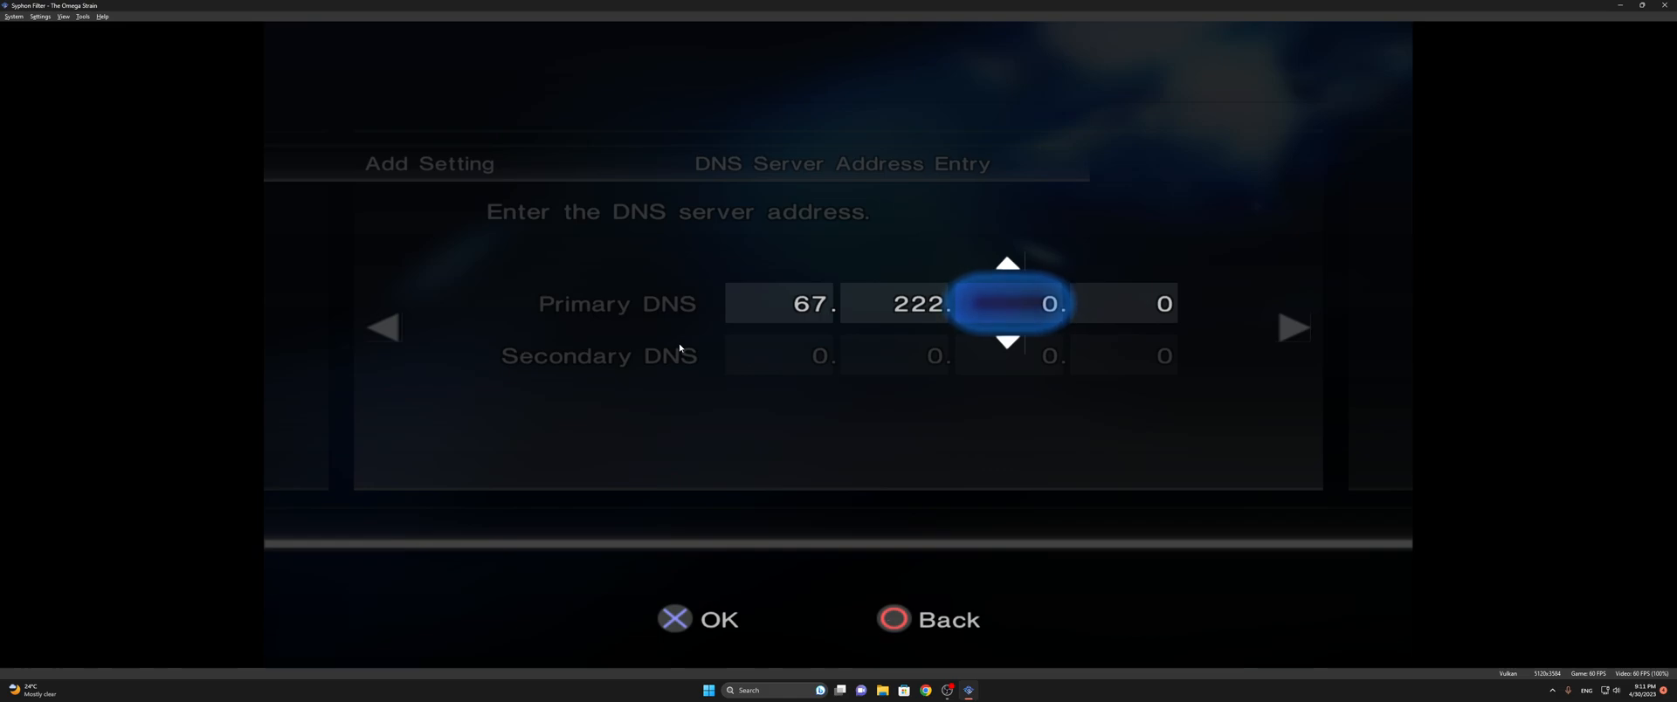
key(Down)
key(Down)
key(Return)
Set the fourth number of the primary DNS address to 250
key(Return)
key(Right)
key(Right)
key(Right)
key(Up)
key(Down)
key(Down)
key(Down)
key(Down)
key(Down)
key(Down)
key(Down)
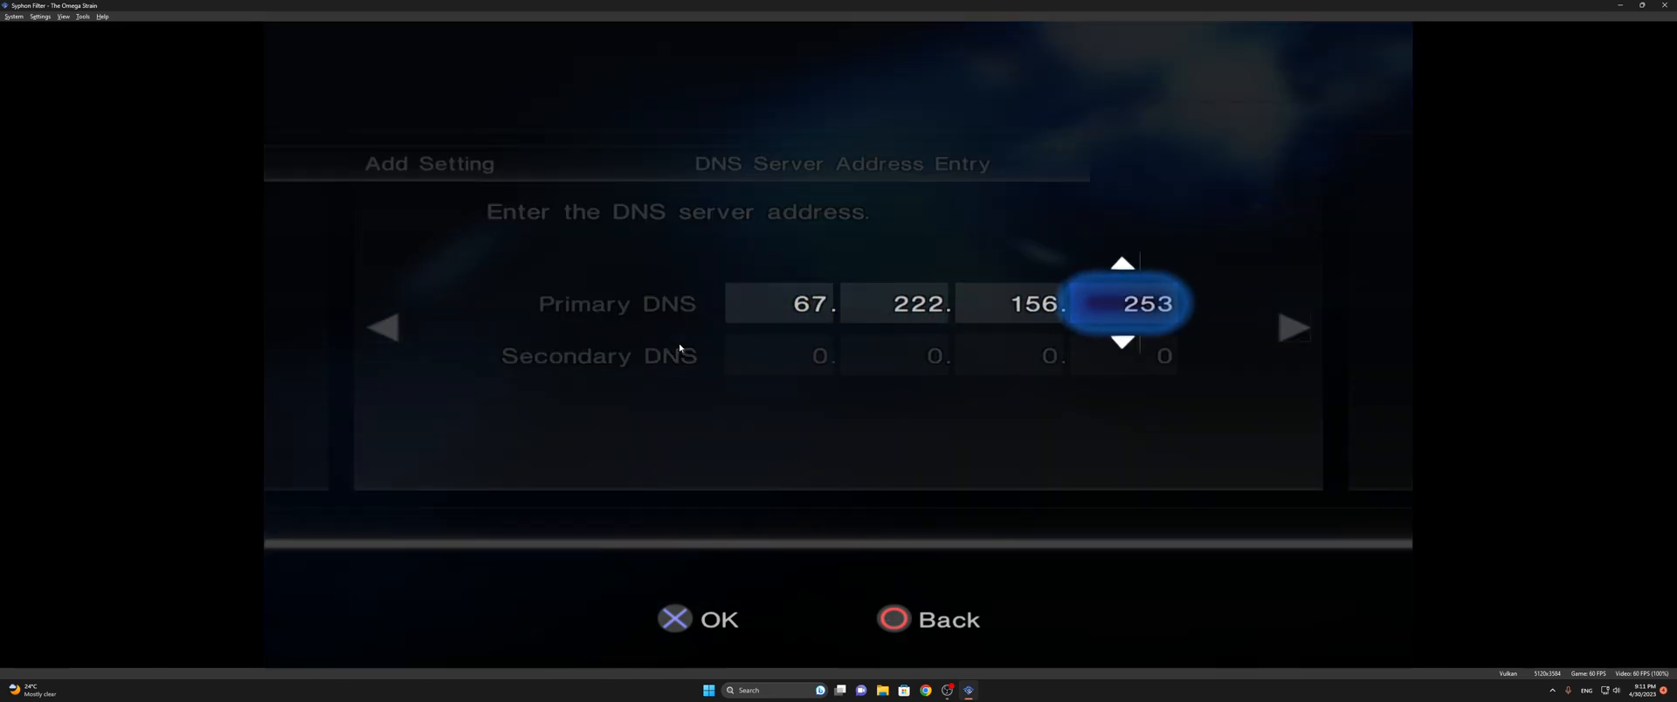
key(Return)
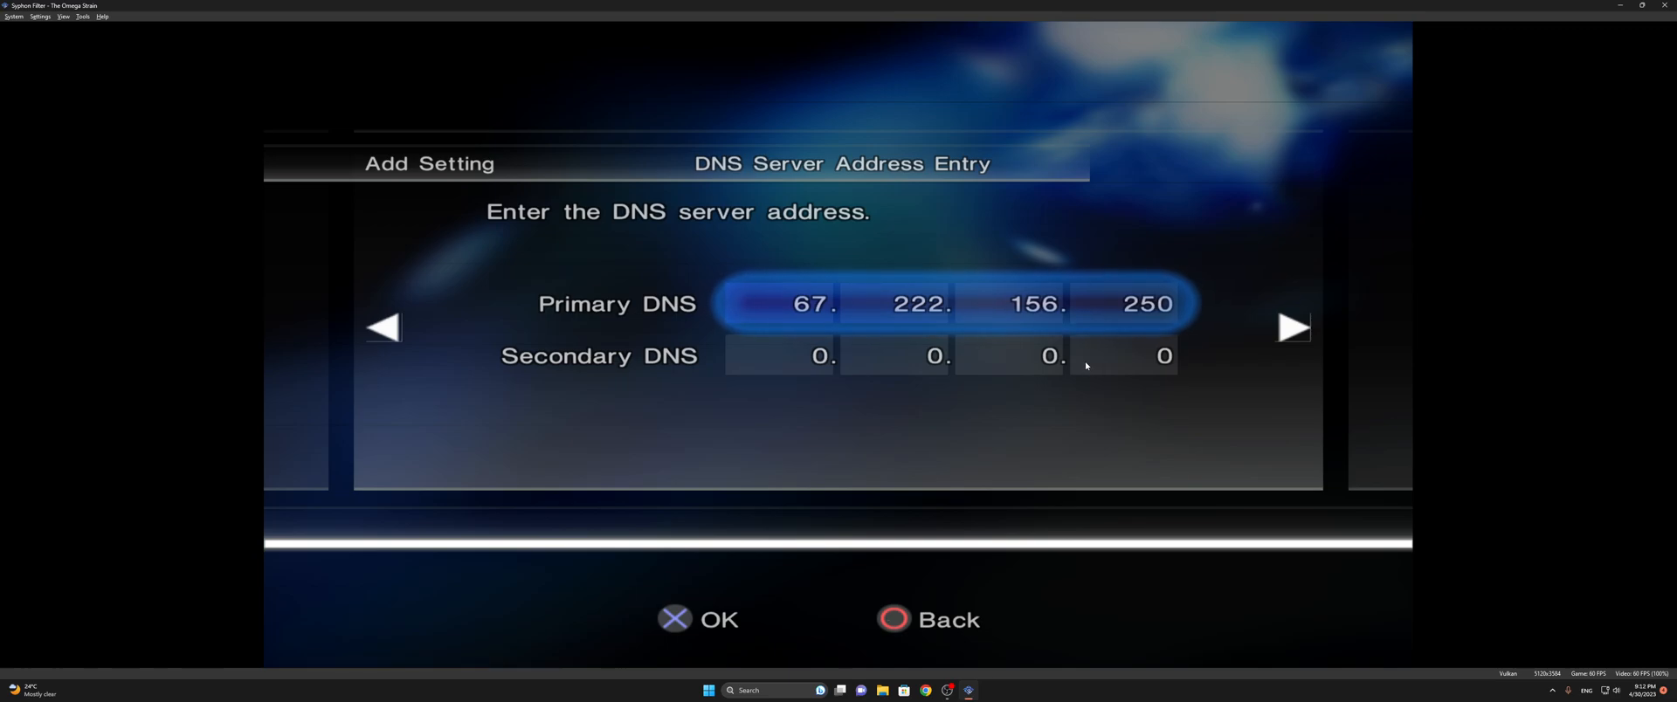
Check the DNS1 address in the emulator's Network & HDD settings against the game's primary DNS, and close the settings
double_click(254, 7)
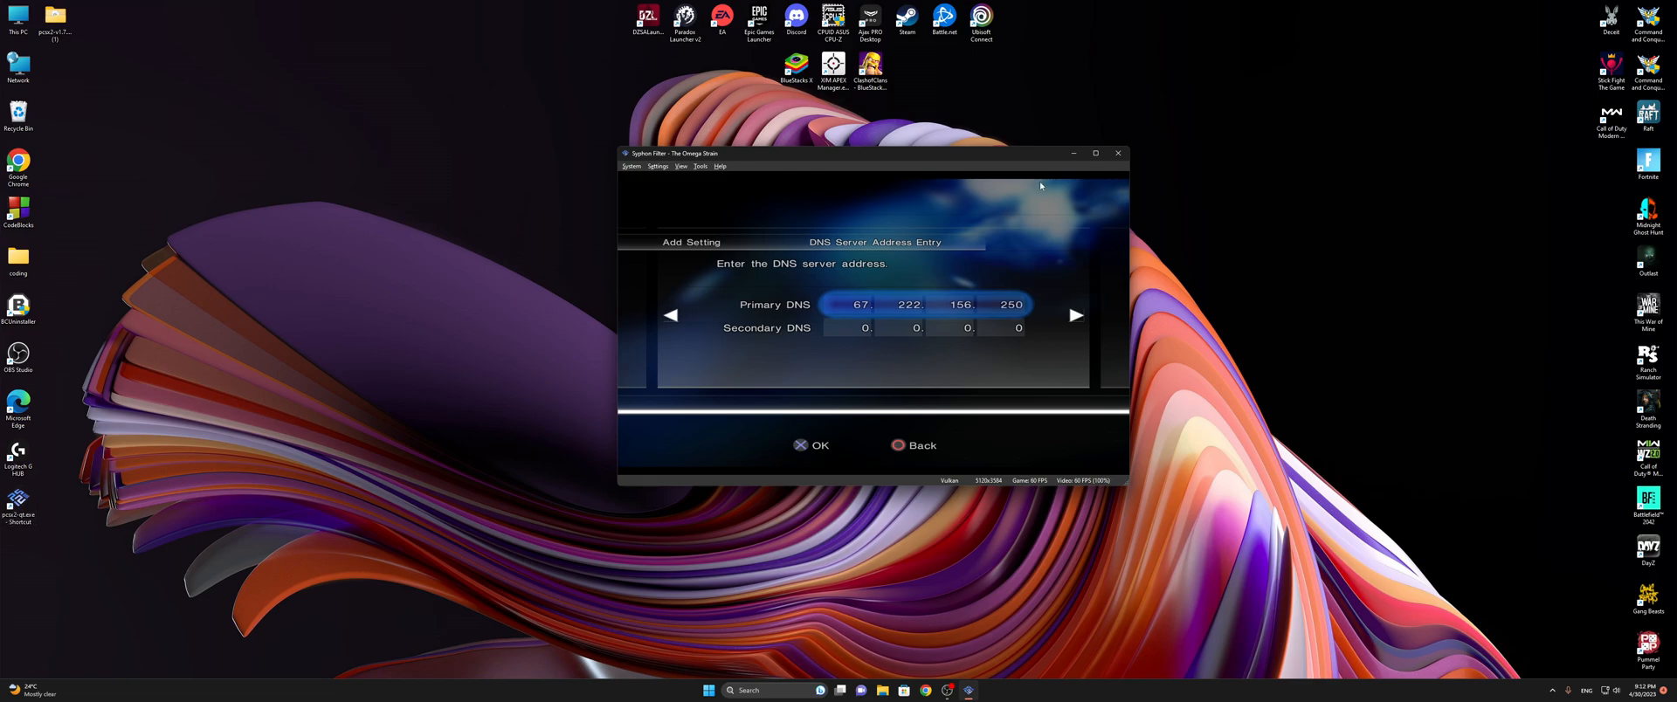
double_click(858, 154)
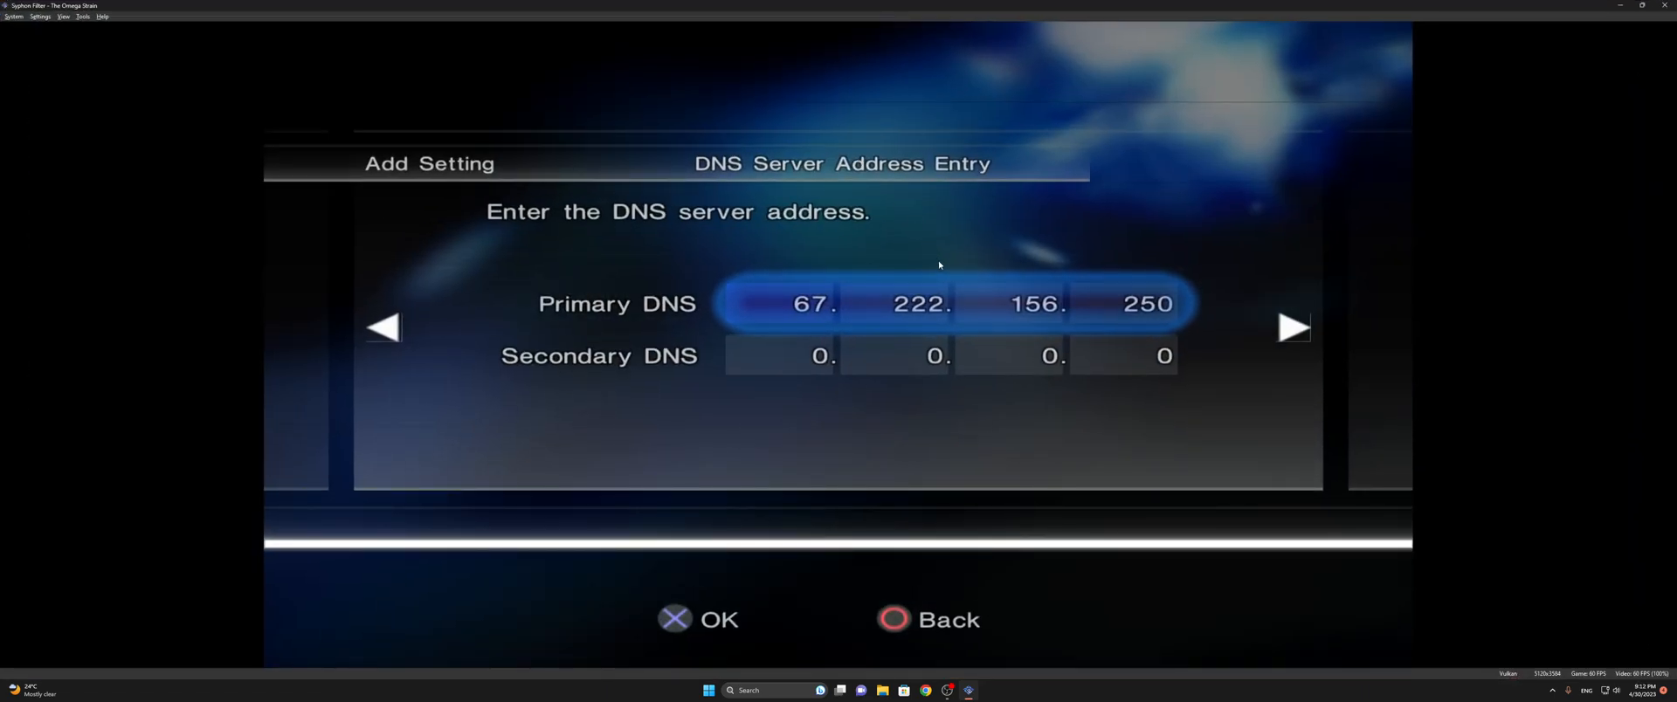
click(41, 17)
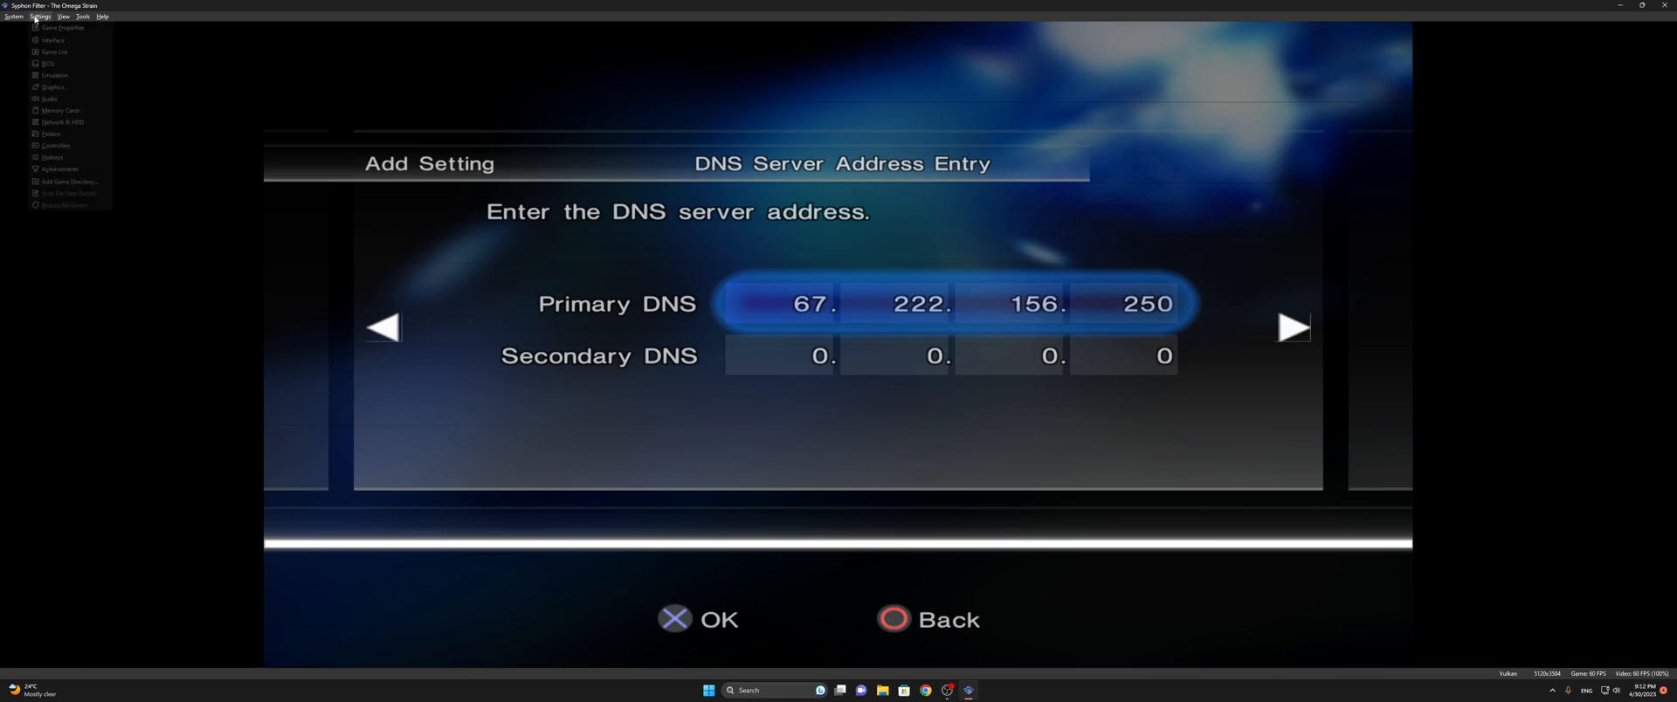
click(88, 122)
click(836, 310)
click(1021, 159)
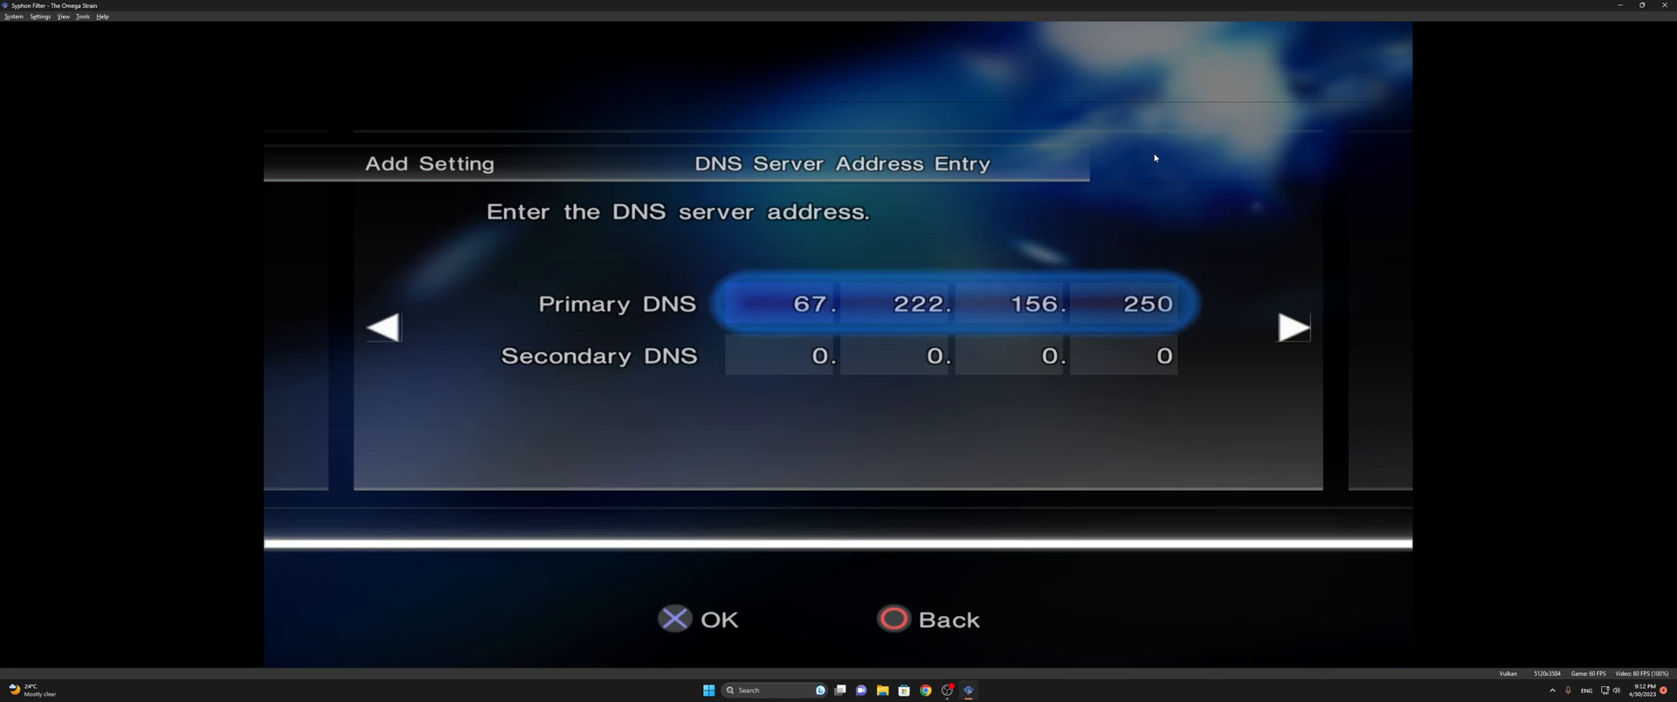
Go back to the DNS server address setup and choose Auto instead of Manual, continuing to the setting's name
key(Left)
key(Up)
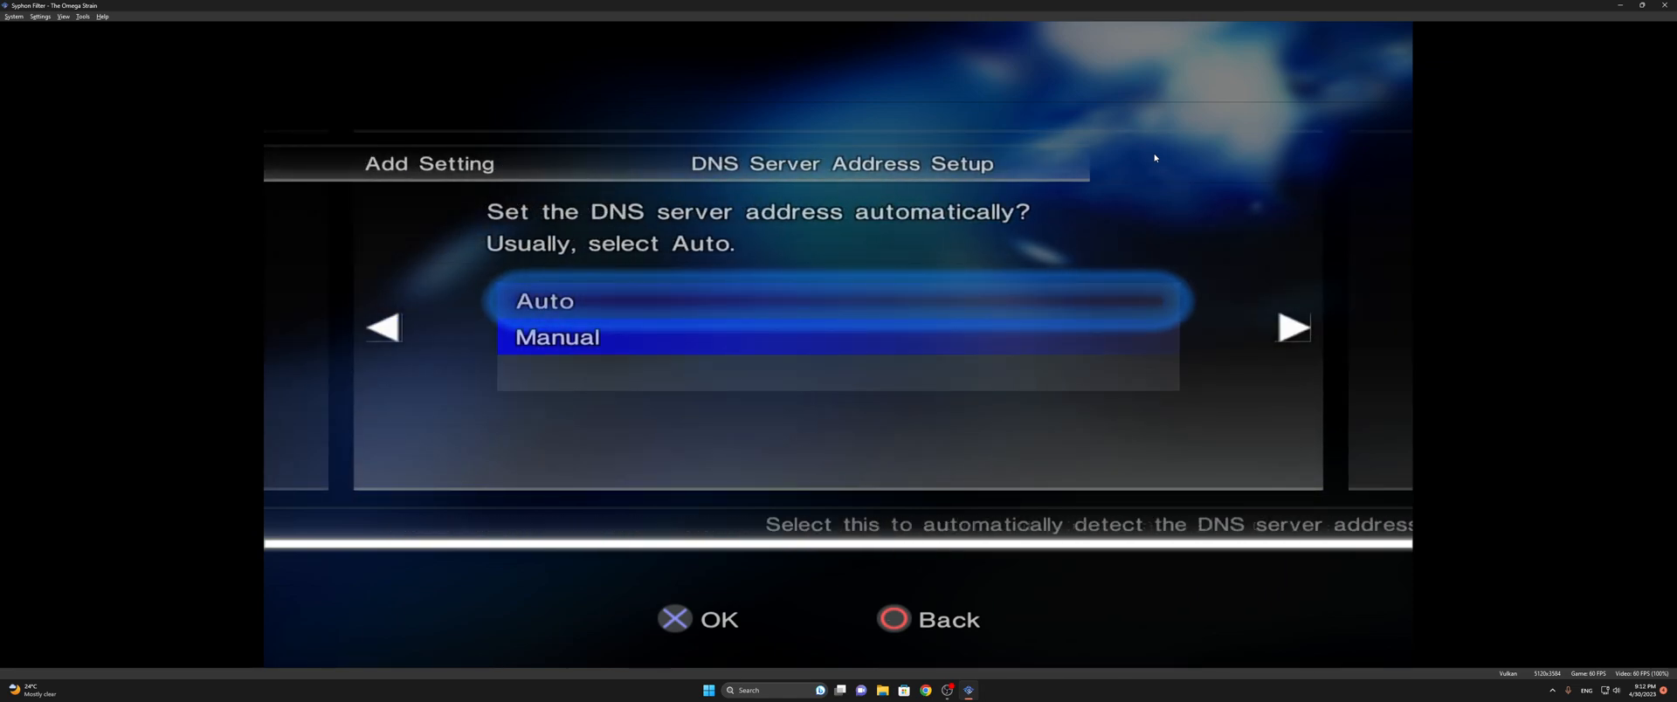
key(k)
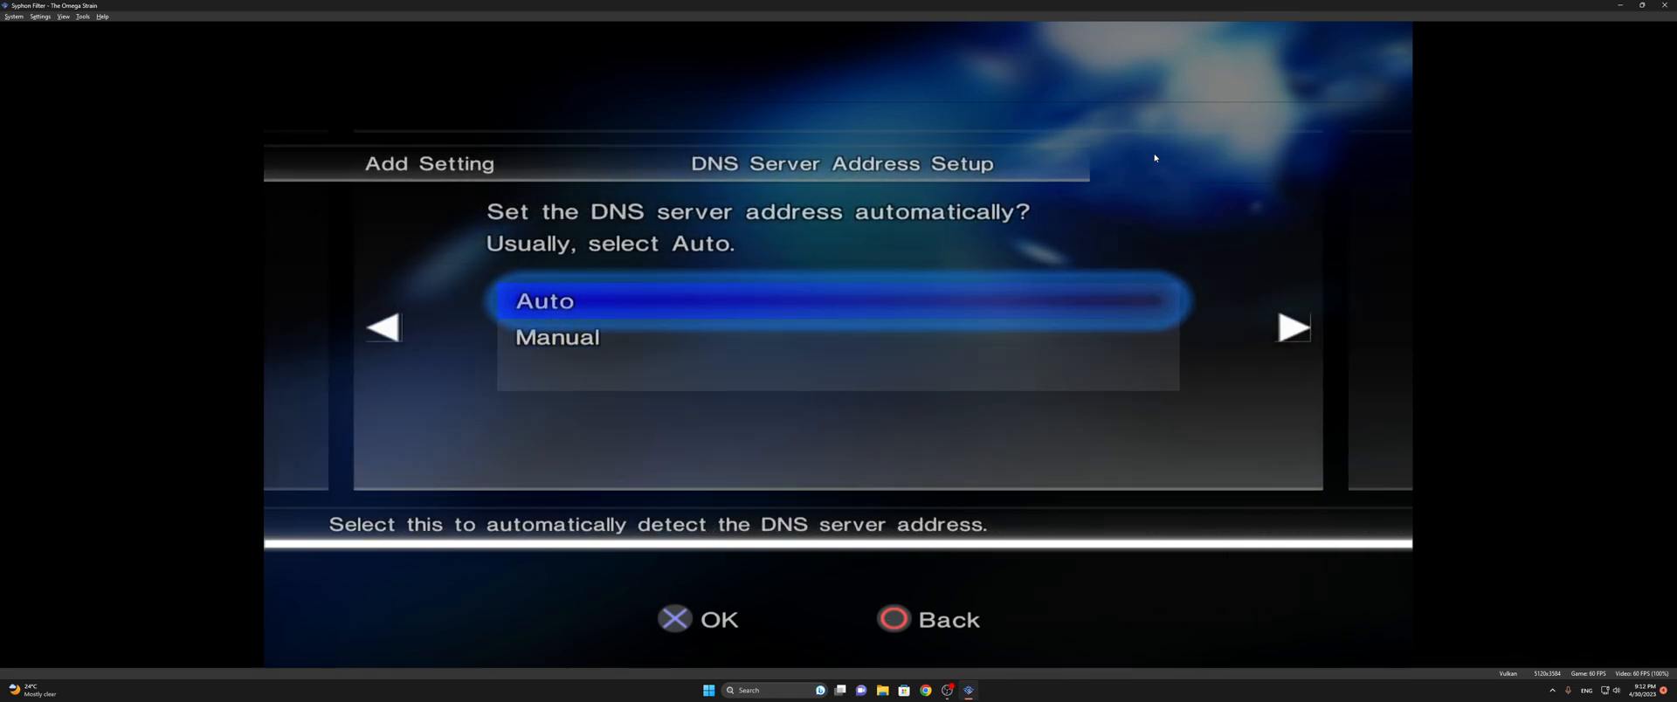
key(k)
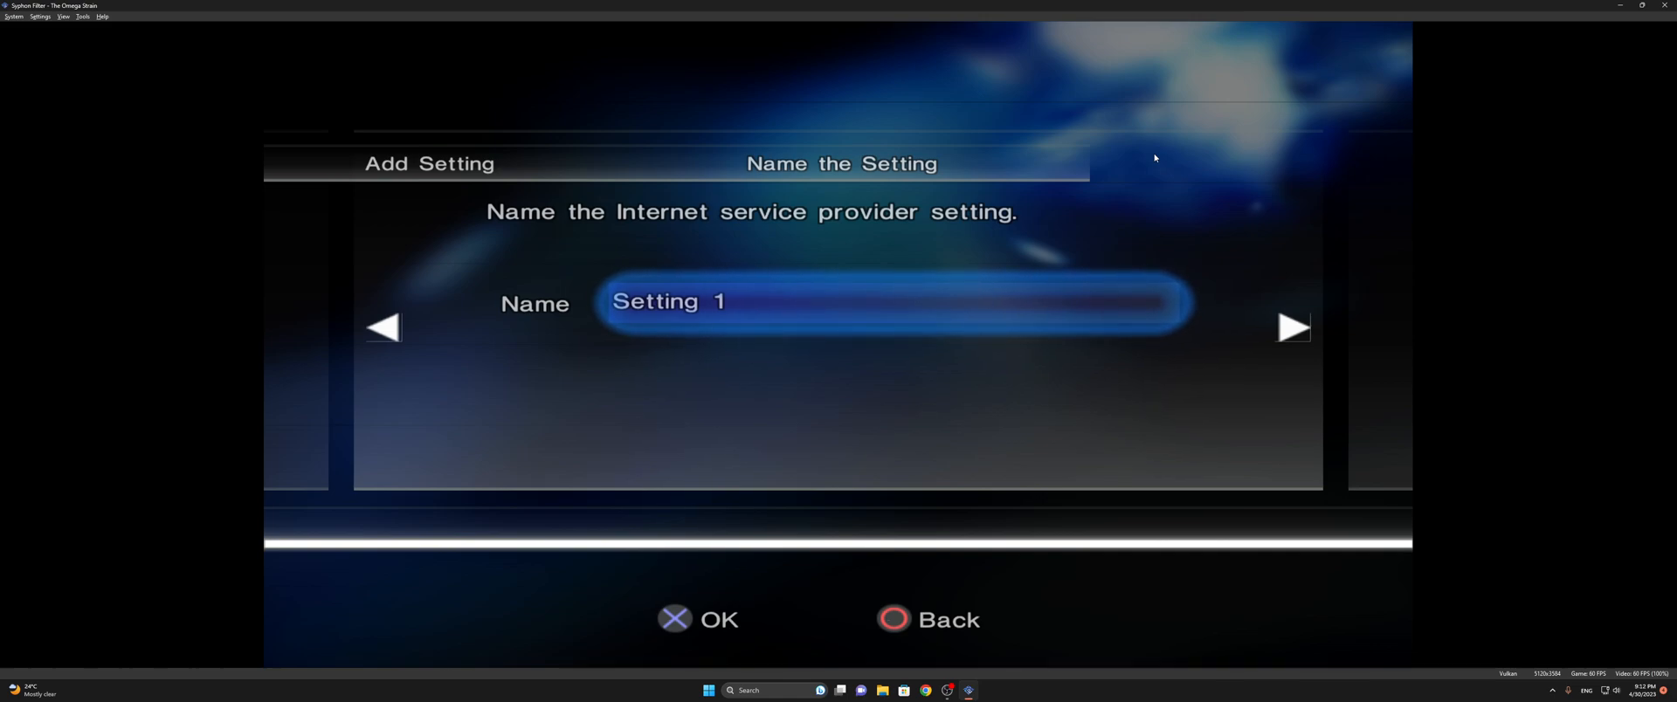
Keep the name Setting 1 for the Internet service provider setting and save the network setting
key(k)
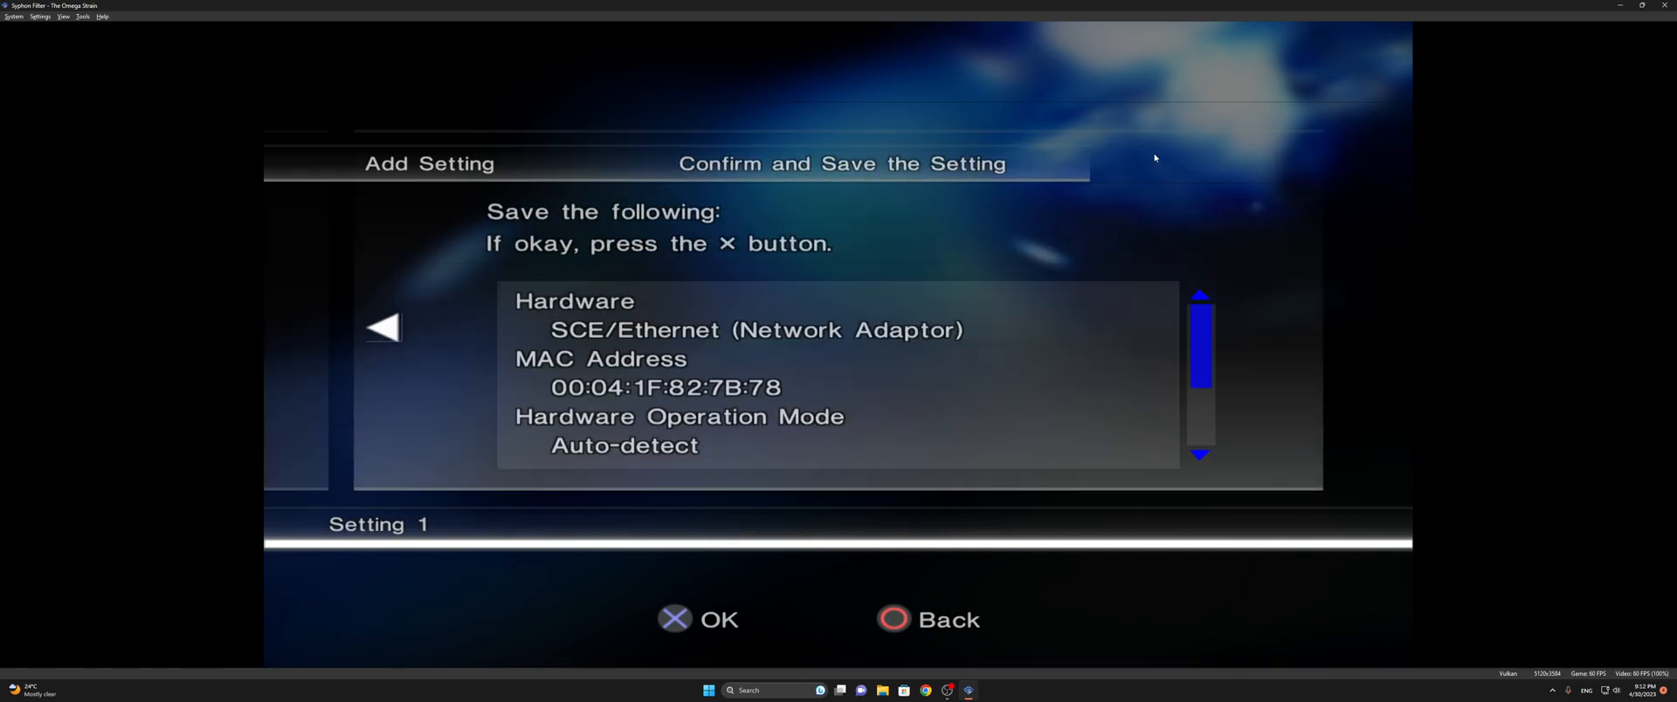
key(l)
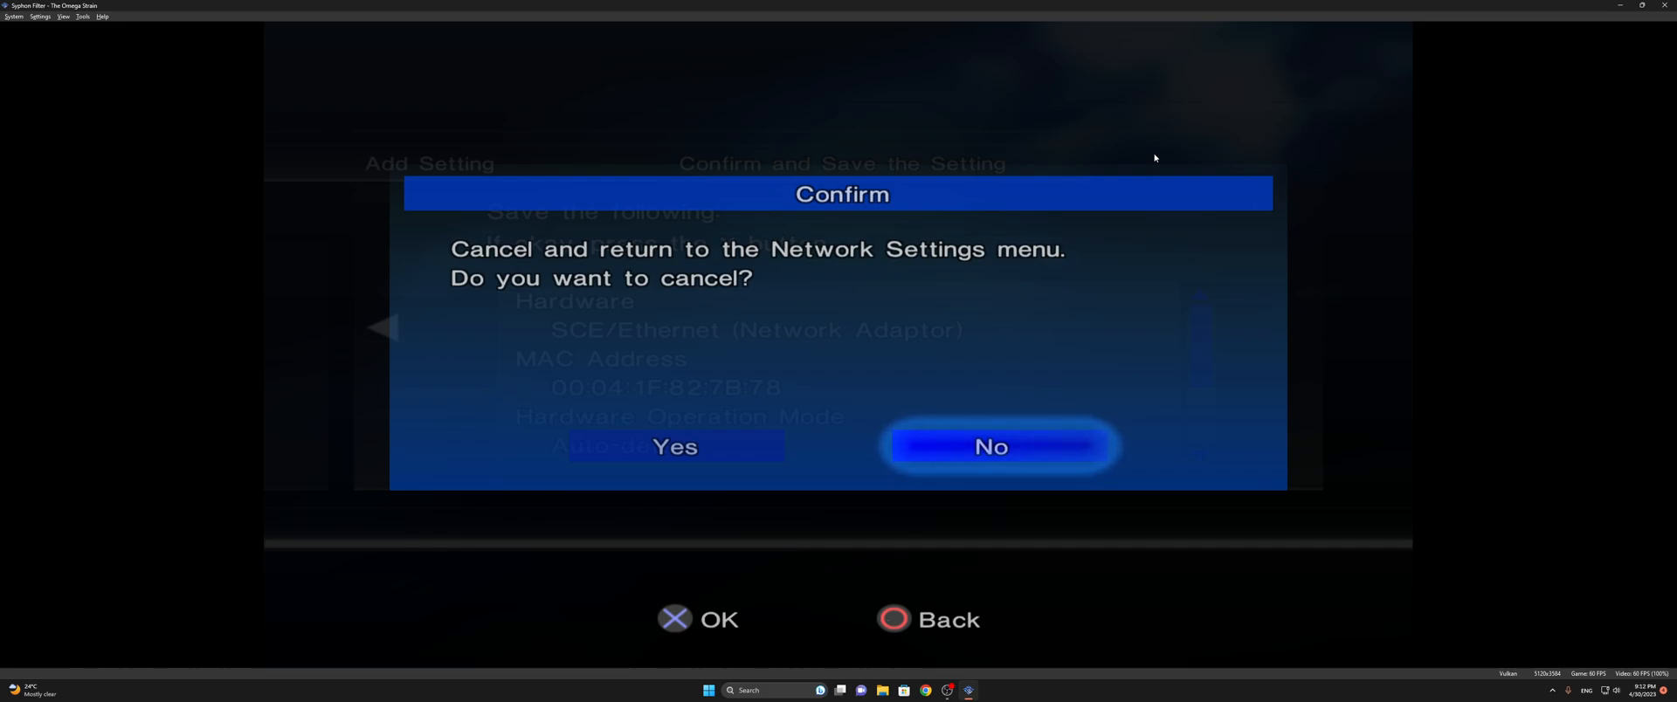
key(k)
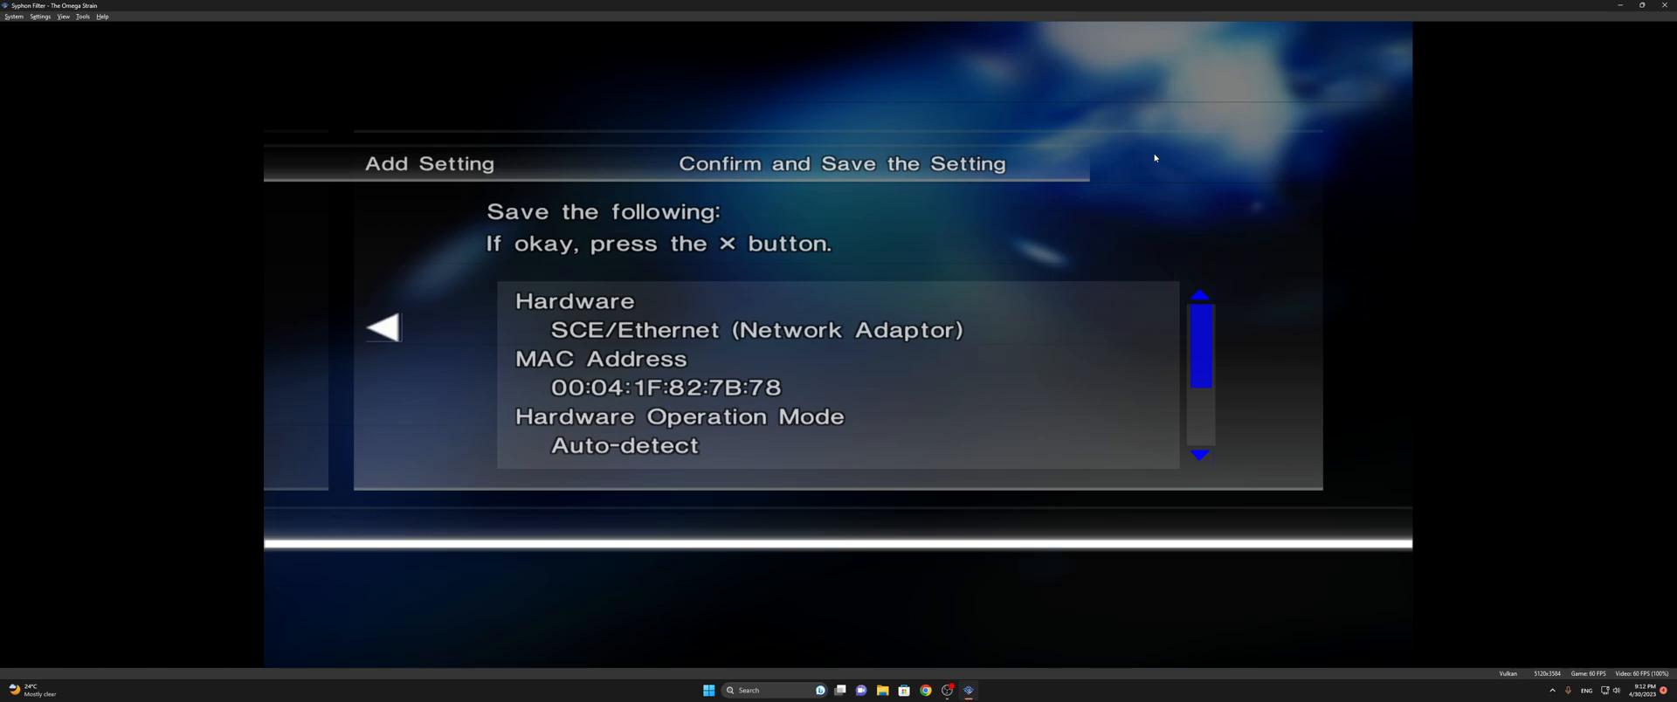
key(k)
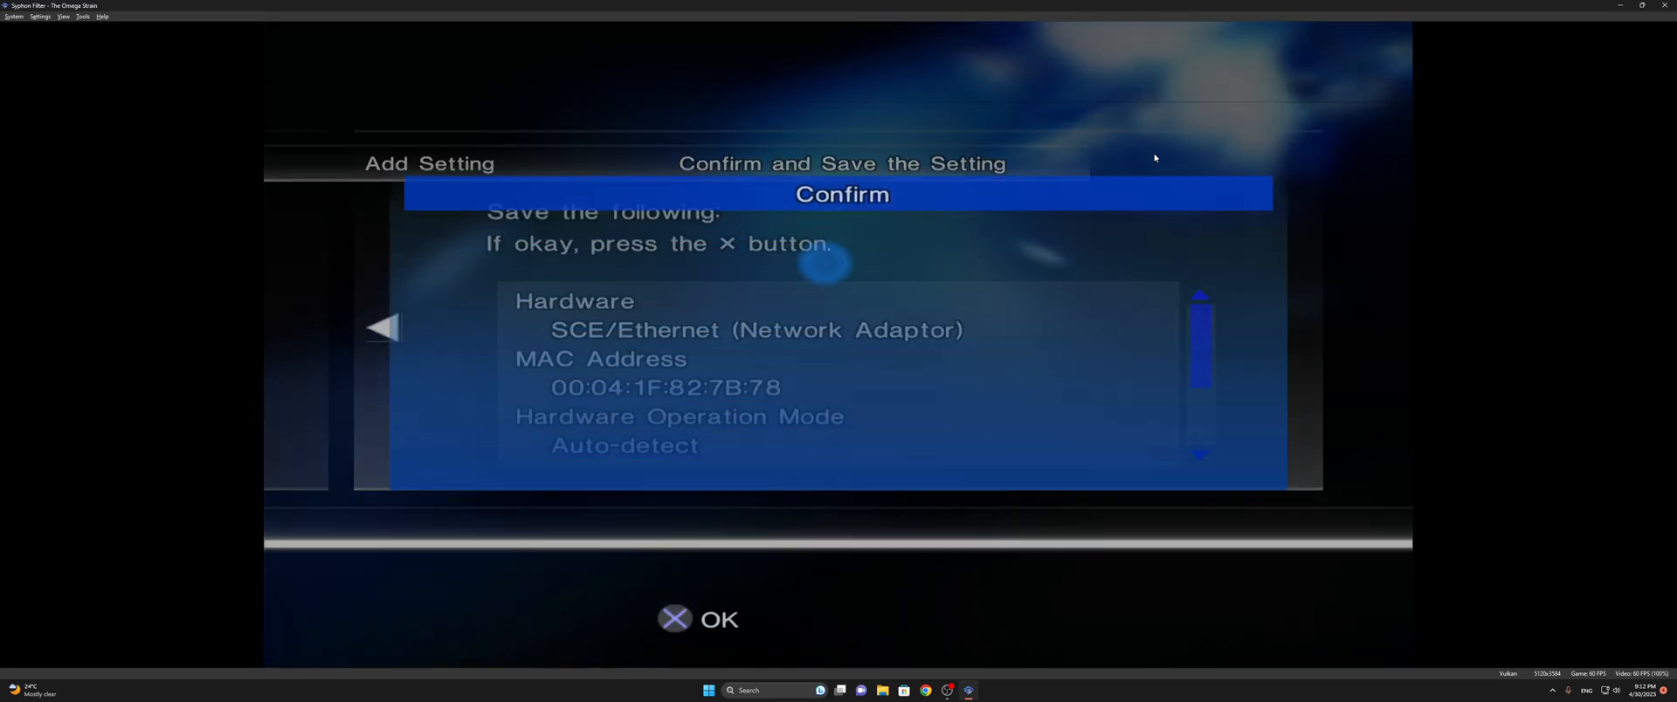
key(k)
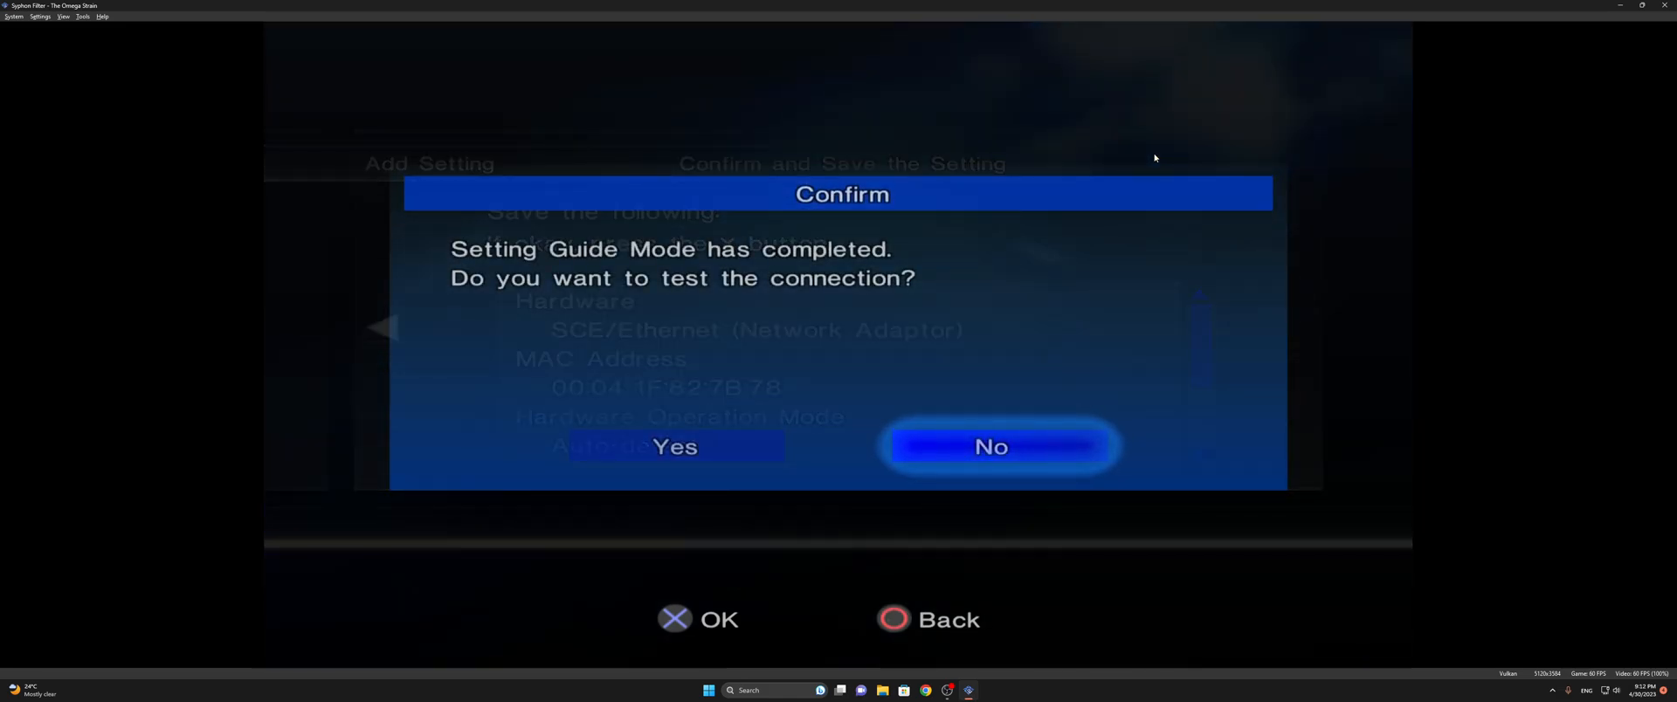
Decline the connection test and quit the Network Settings program
key(k)
key(k)
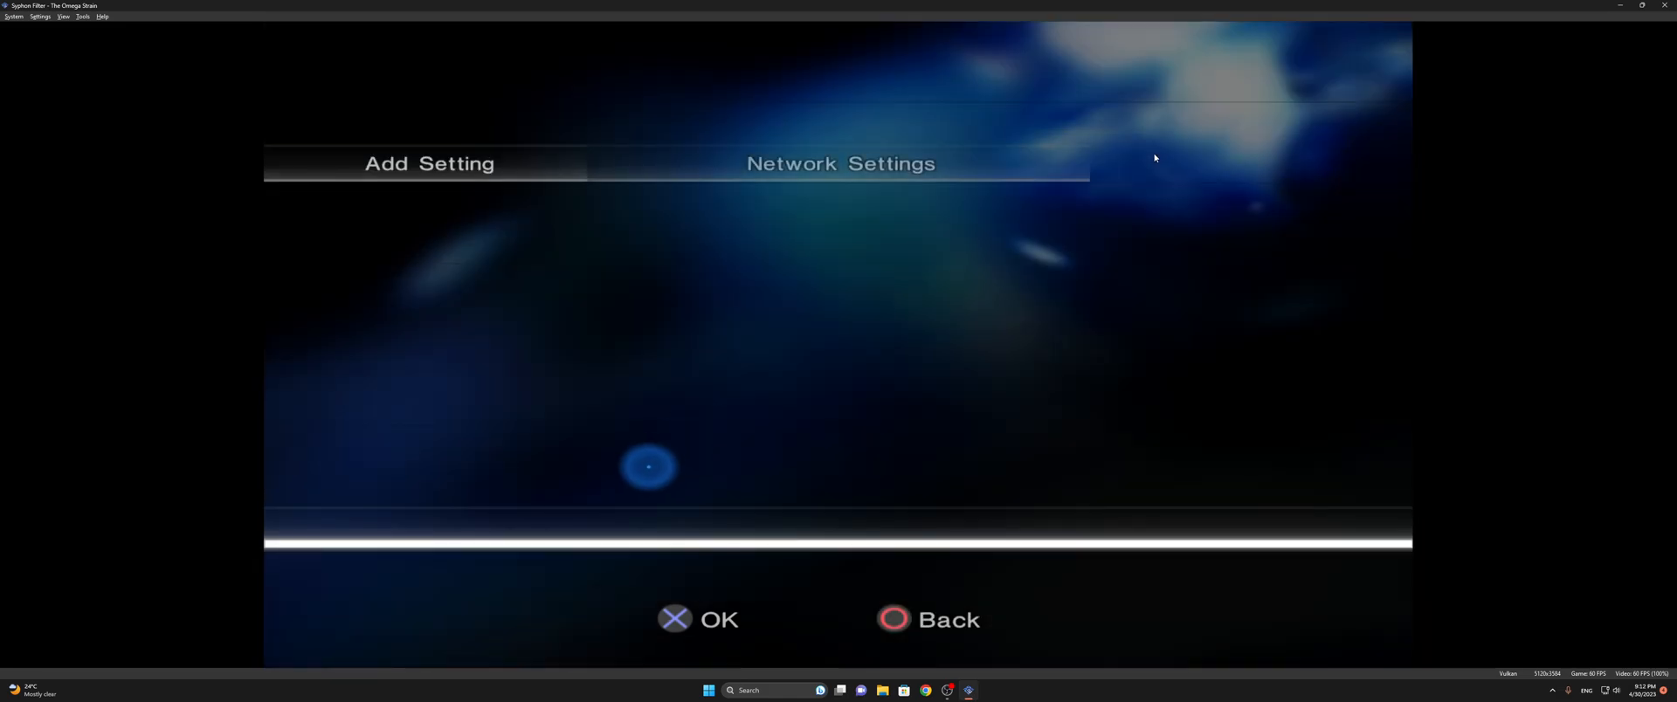
key(l)
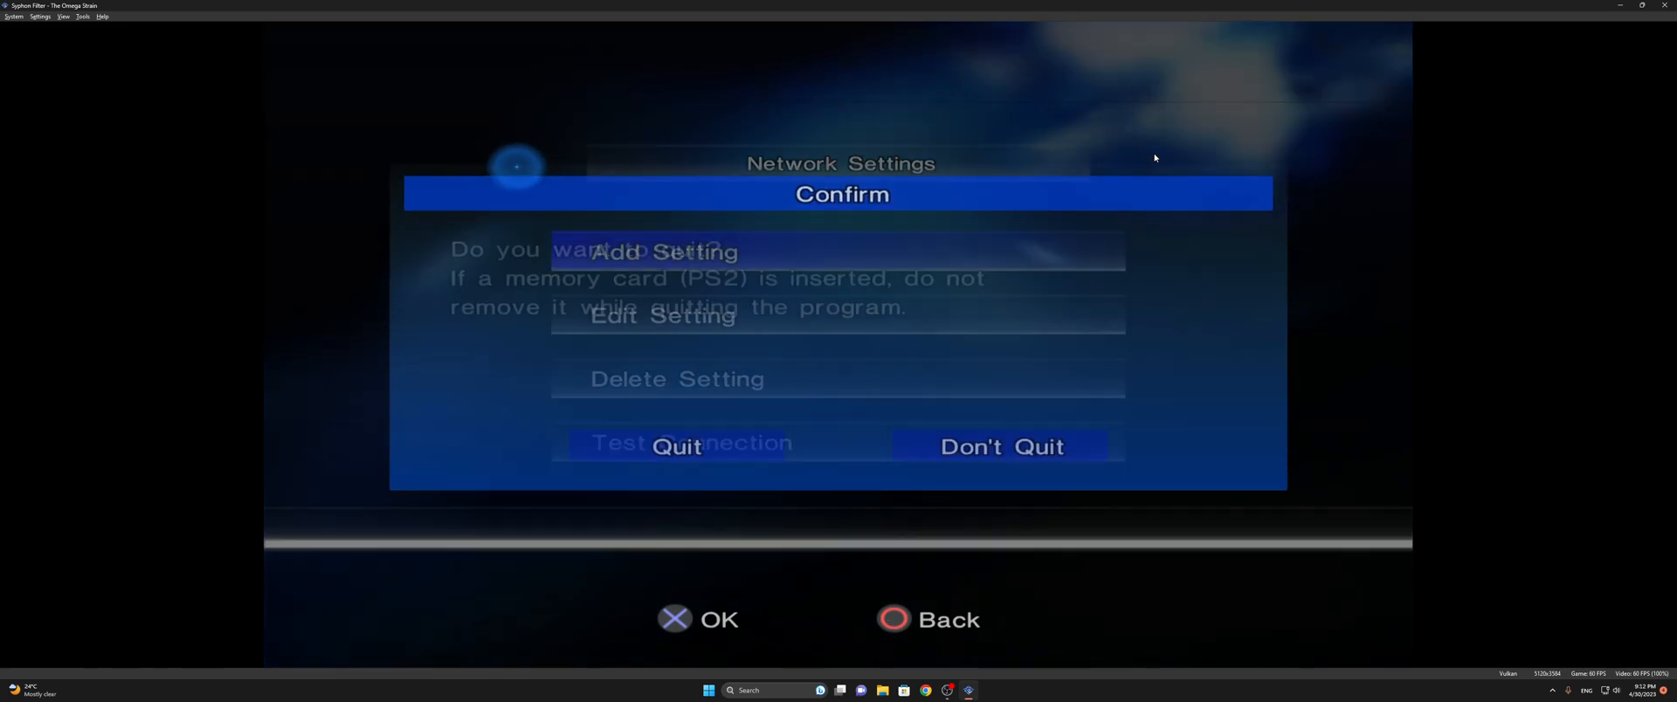
key(Left)
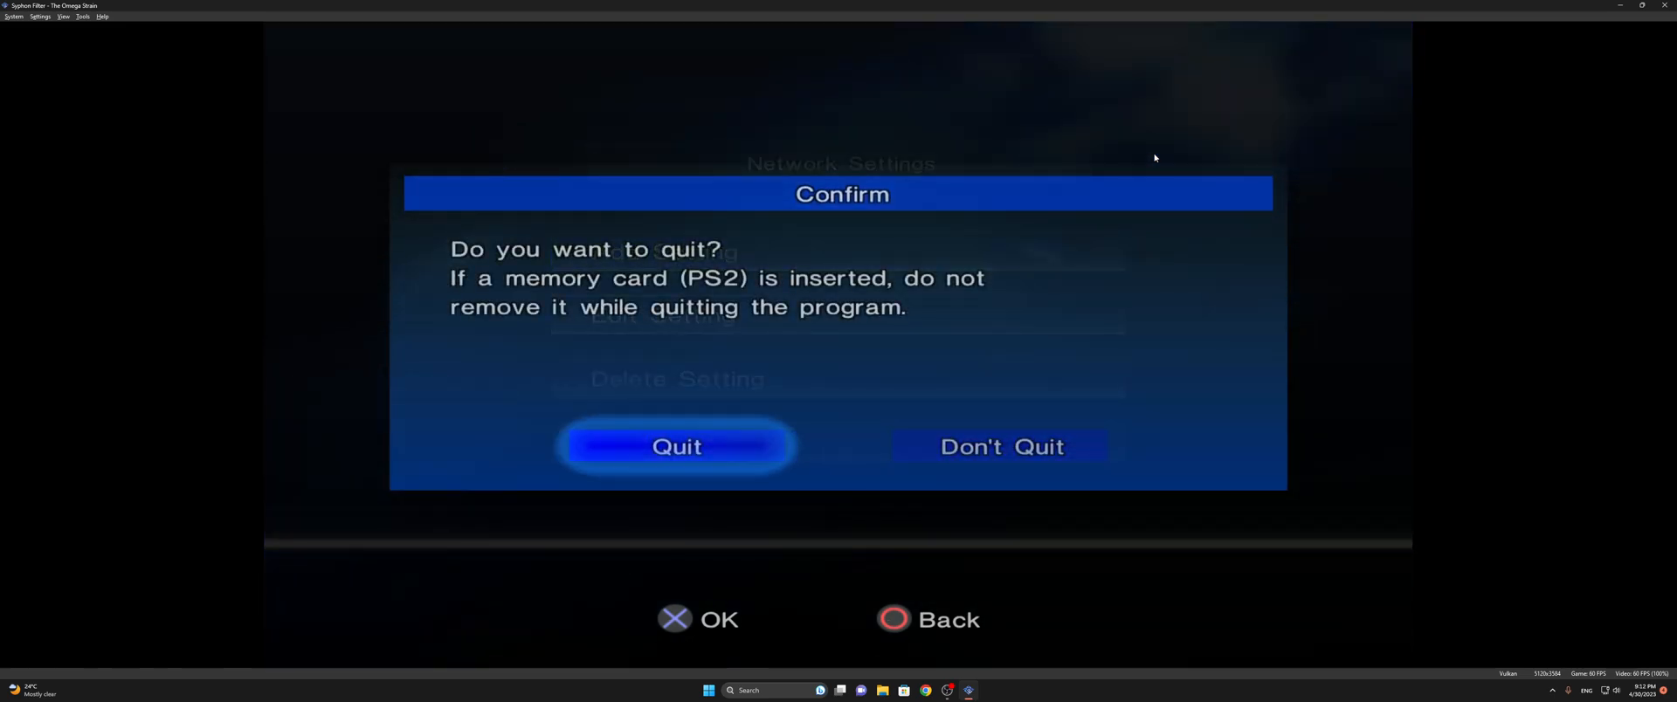
key(k)
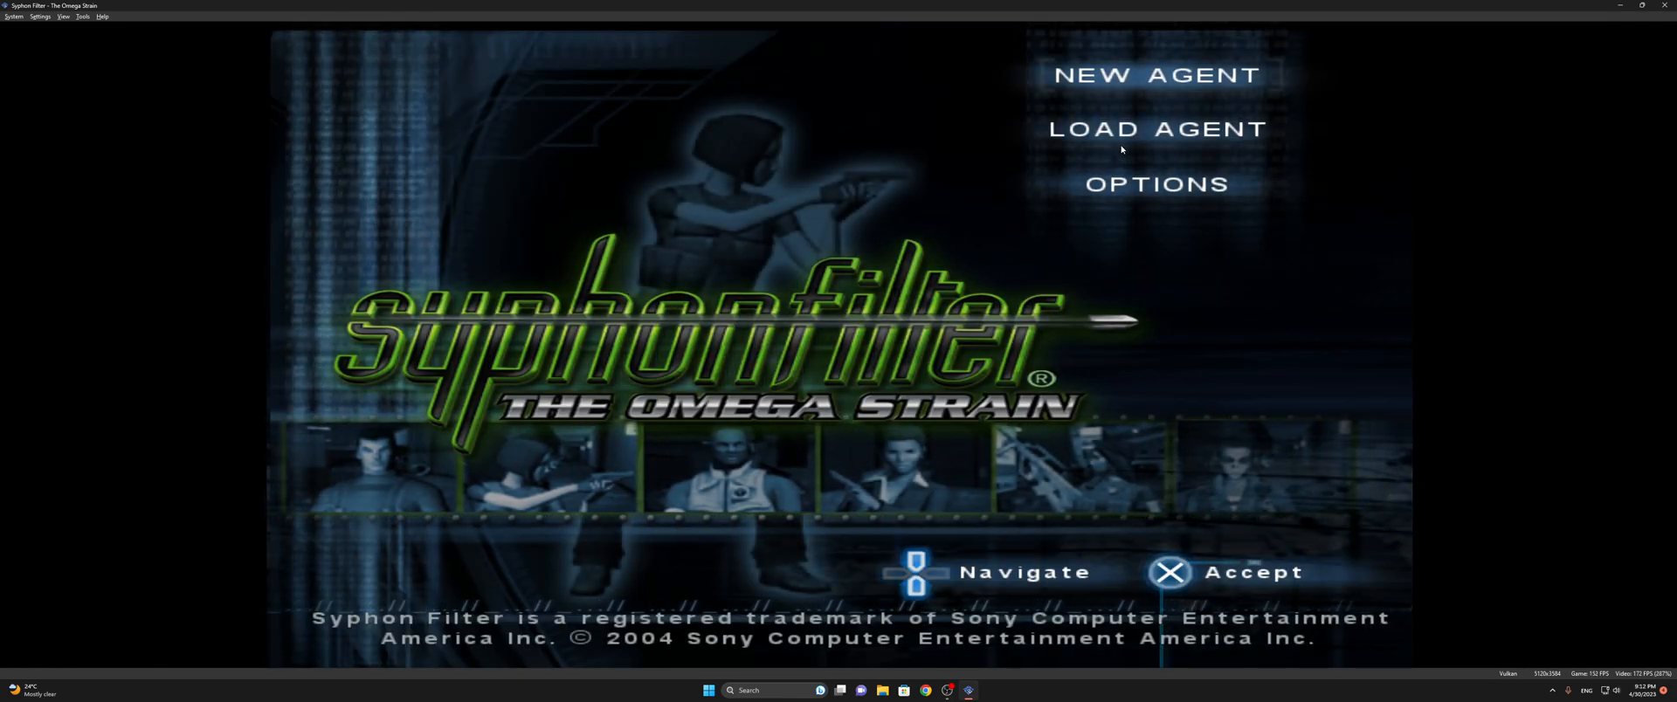
Load the saved agent in the first entry of memory card slot 1
key(Down)
key(k)
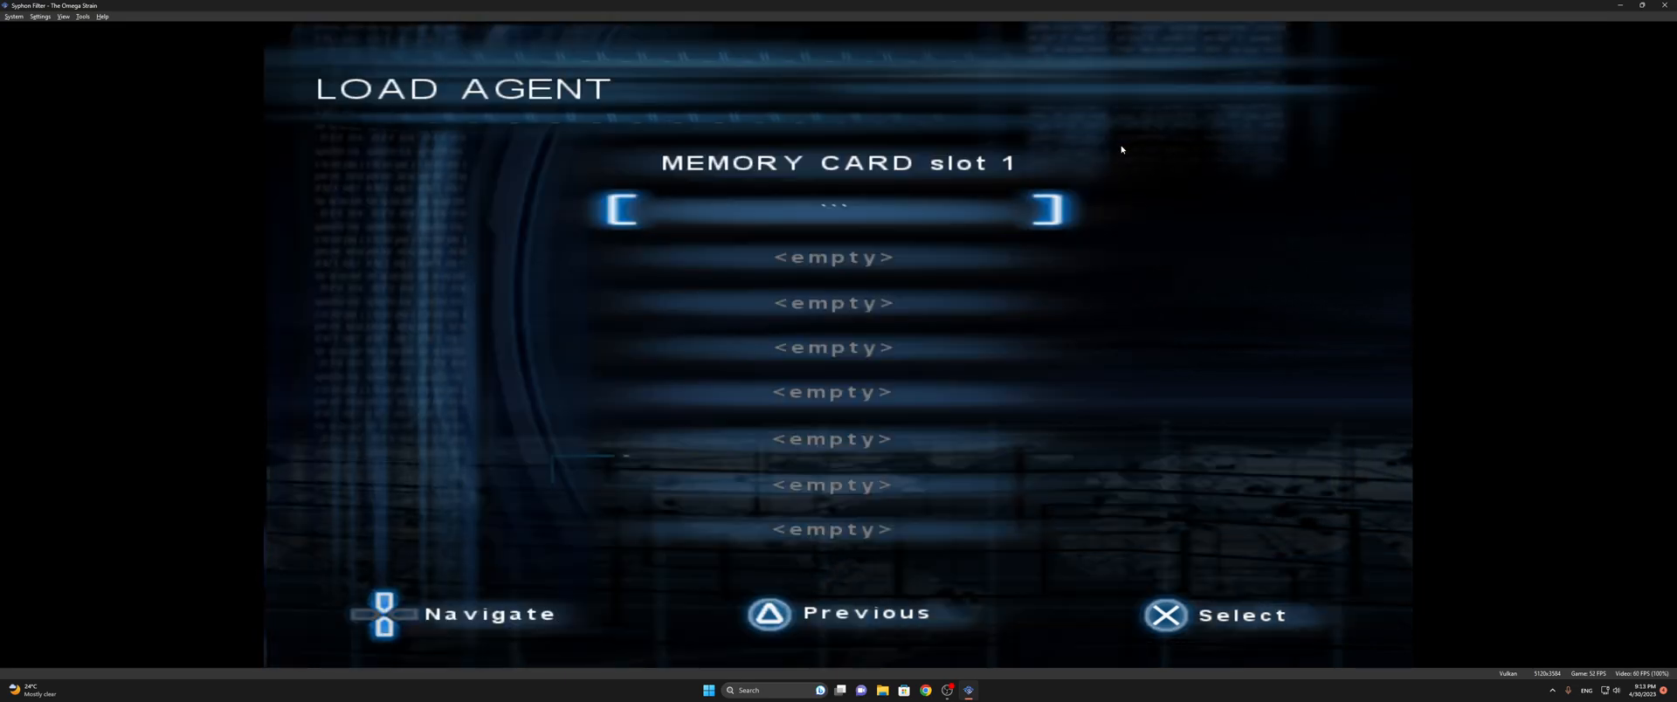
key(k)
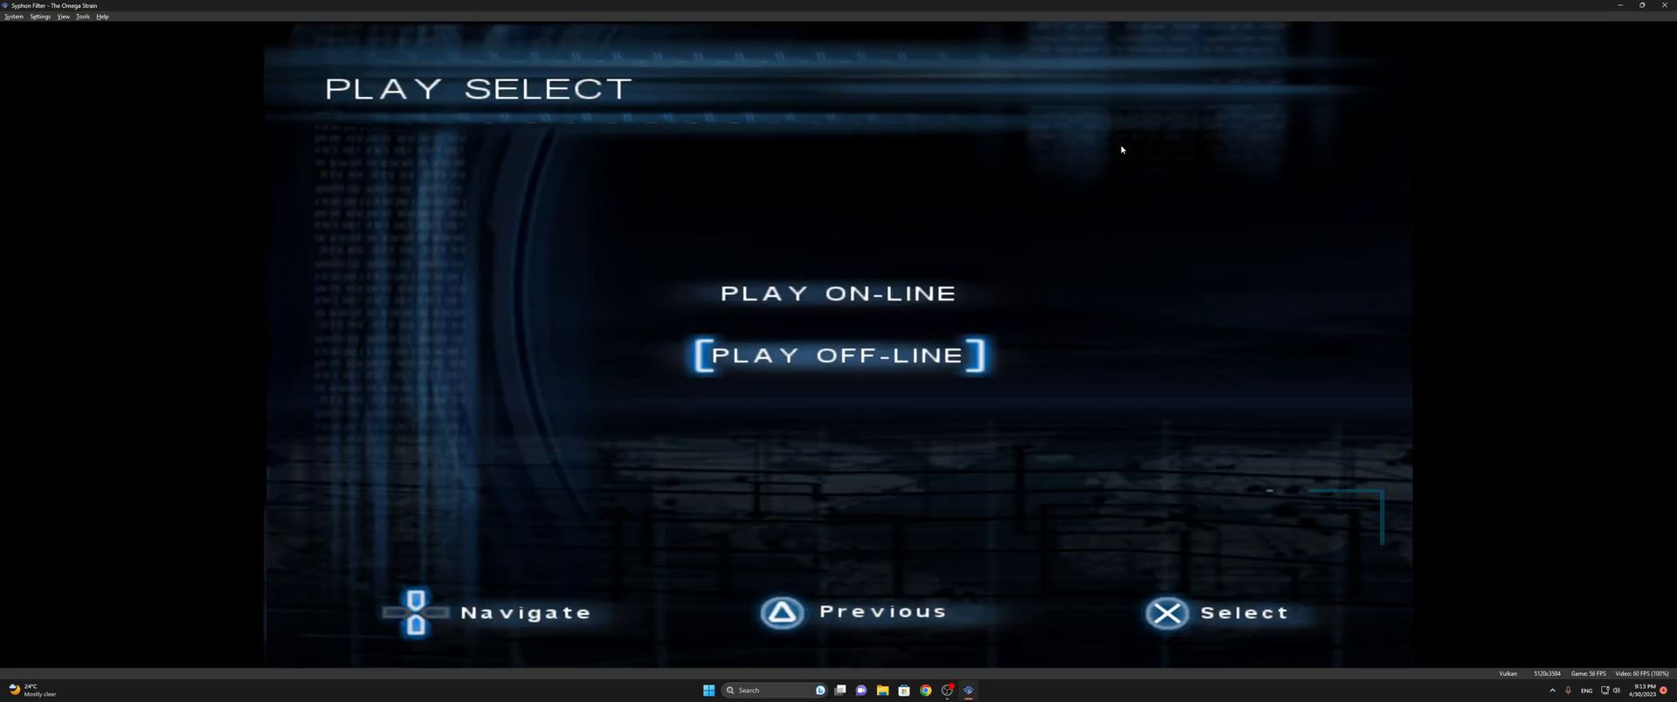
Choose on-line play and connect with the Setting 1 network configuration
key(Up)
key(k)
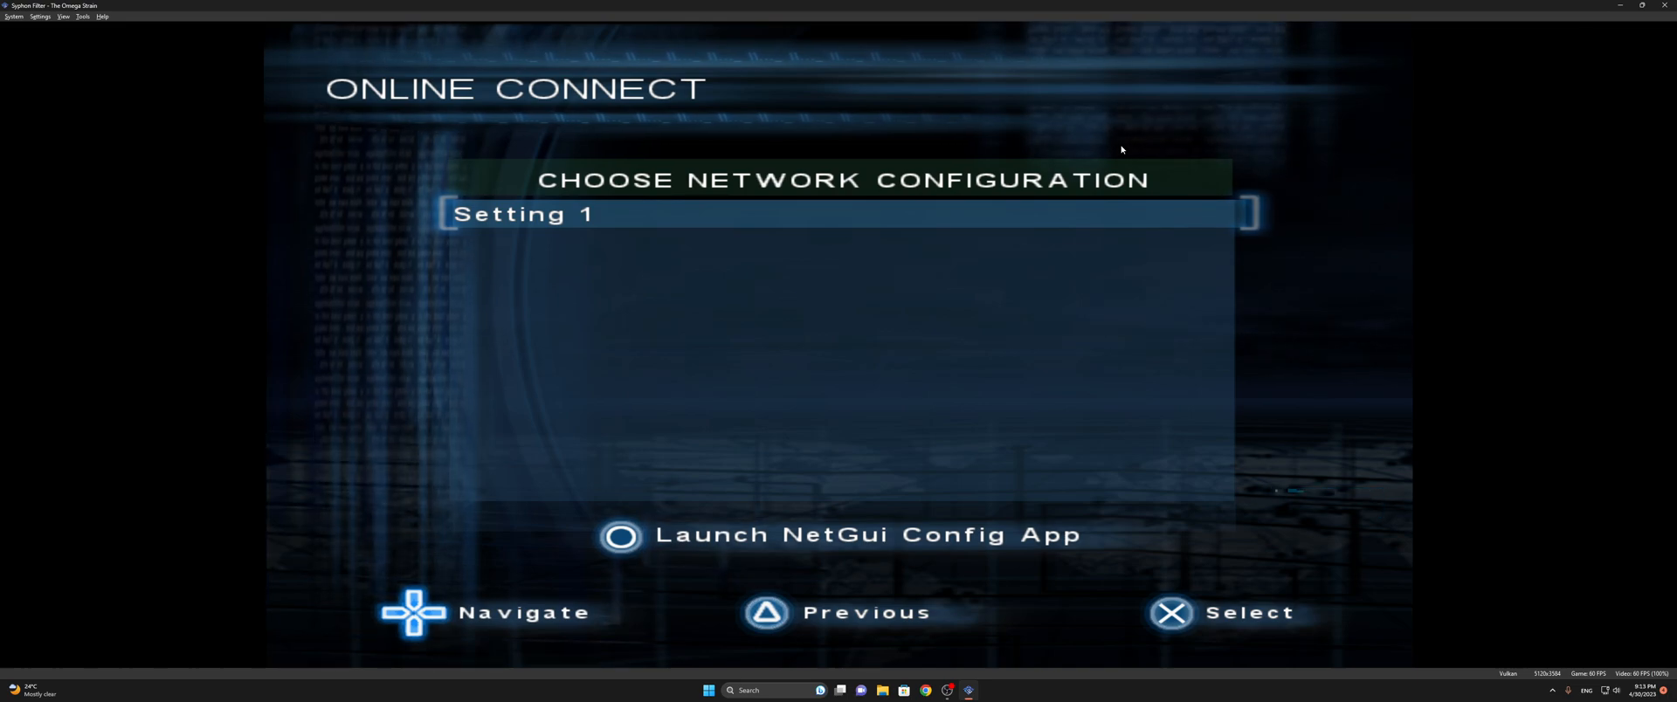
key(k)
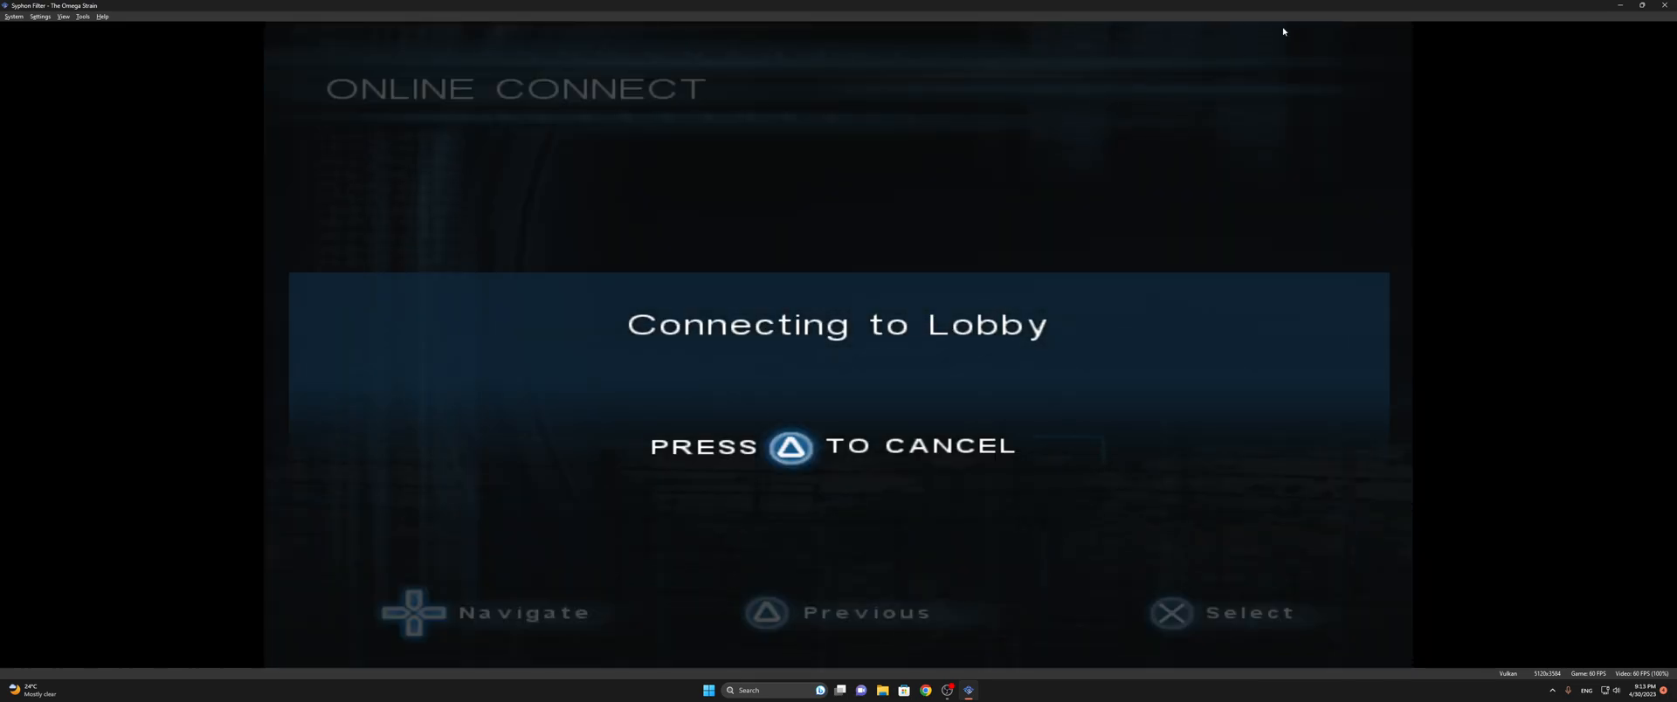
Shut down the running game and exit the emulator to the desktop
key(Escape)
click(858, 356)
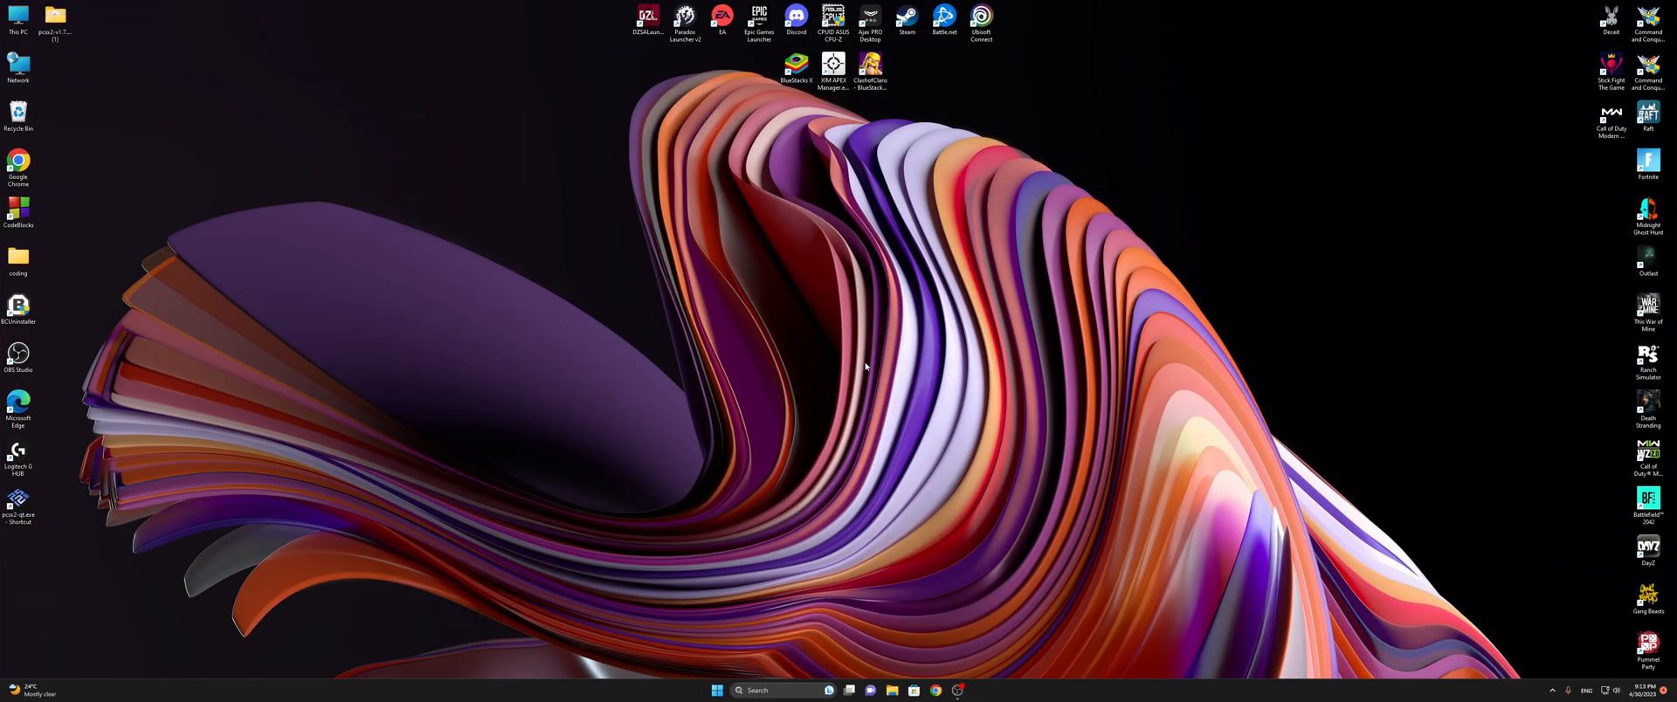